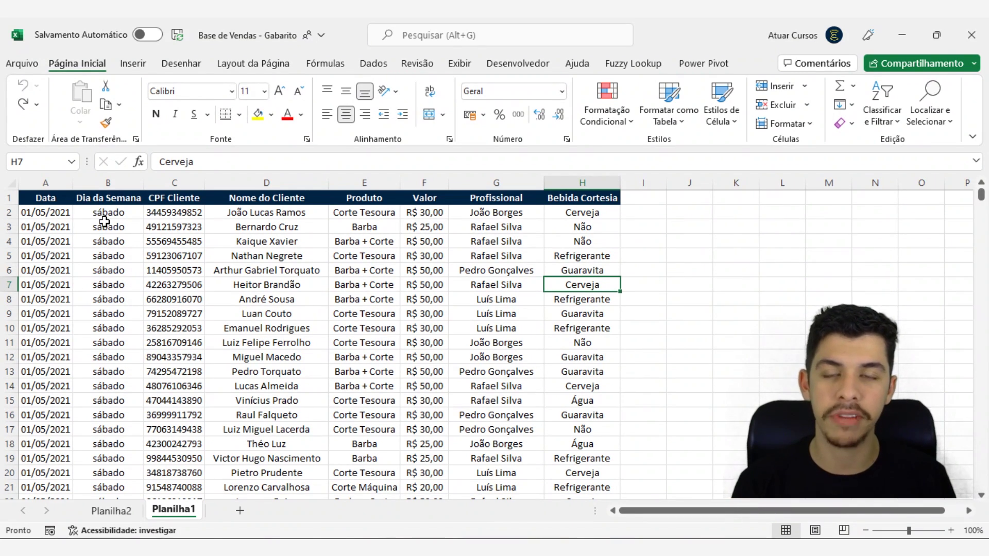
Examine the columns of the sales base on Planilha1, from Data through Bebida Cortesia
{"action": "left_click_drag", "start_coordinate": [60, 206], "coordinate": [46, 368]}
{"action": "left_click_drag", "start_coordinate": [110, 211], "coordinate": [108, 371]}
{"action": "left_click_drag", "start_coordinate": [175, 199], "coordinate": [201, 451]}
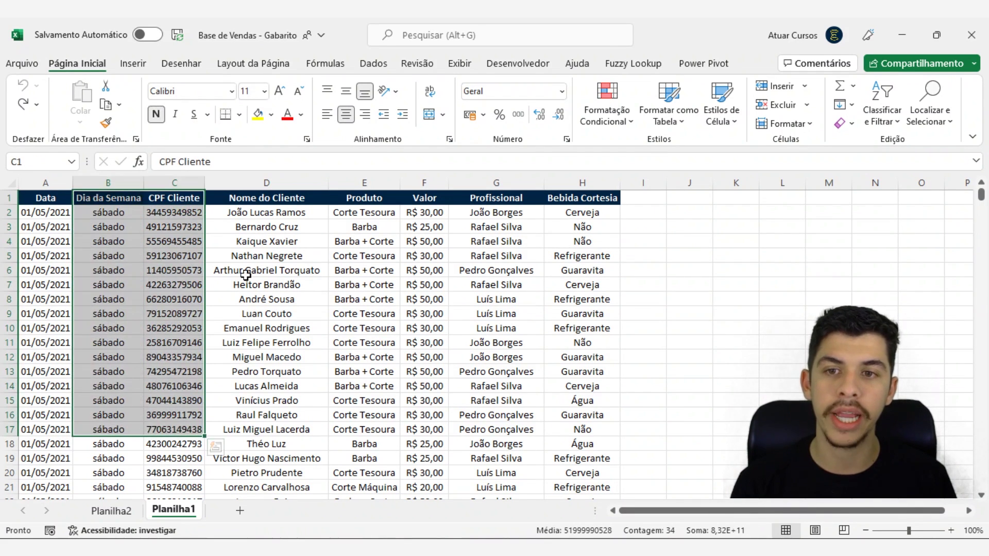
{"action": "left_click_drag", "start_coordinate": [267, 199], "coordinate": [274, 388]}
{"action": "left_click_drag", "start_coordinate": [364, 200], "coordinate": [370, 372]}
{"action": "left_click", "coordinate": [370, 255]}
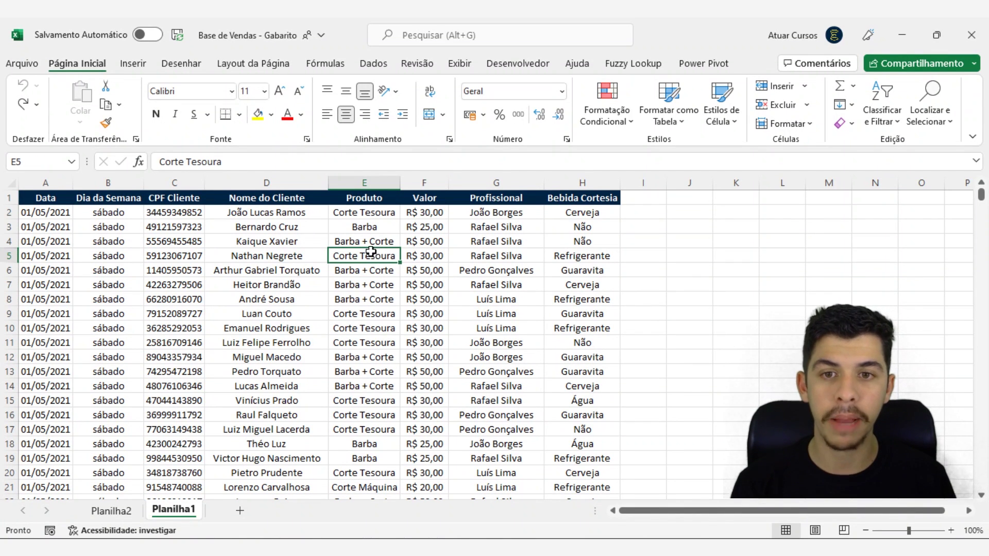
{"action": "left_click_drag", "start_coordinate": [439, 199], "coordinate": [423, 444]}
{"action": "left_click_drag", "start_coordinate": [496, 199], "coordinate": [509, 385]}
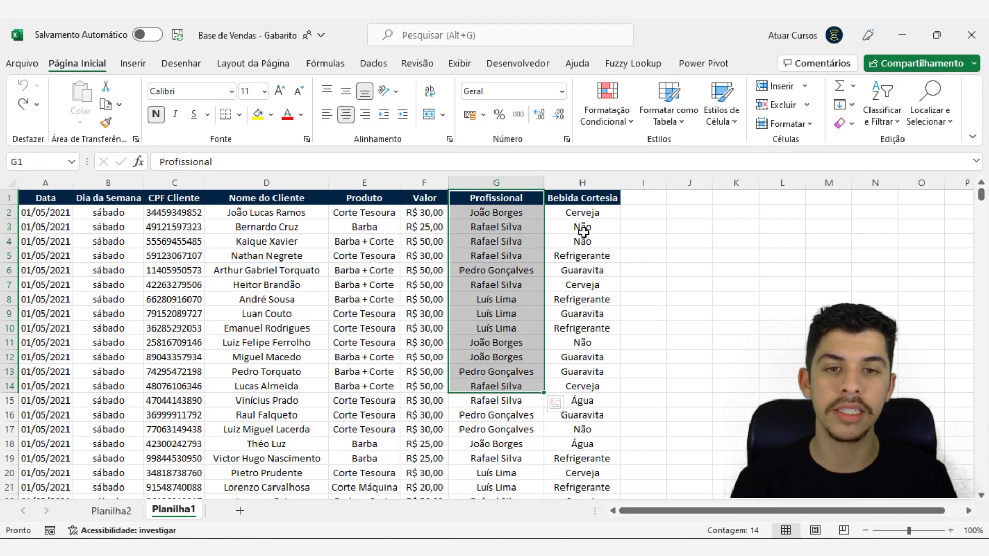
{"action": "left_click_drag", "start_coordinate": [598, 199], "coordinate": [574, 370]}
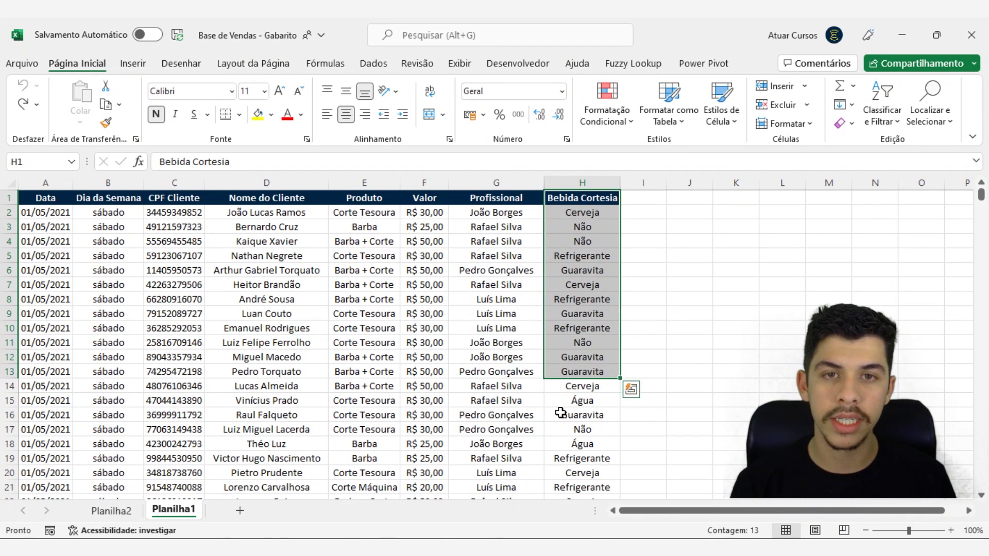
Switch to Notepad, review the planned analyses from Faturamento por Produto to Contagem de Serviços por Produto, and return to Excel
{"action": "left_click", "coordinate": [634, 510]}
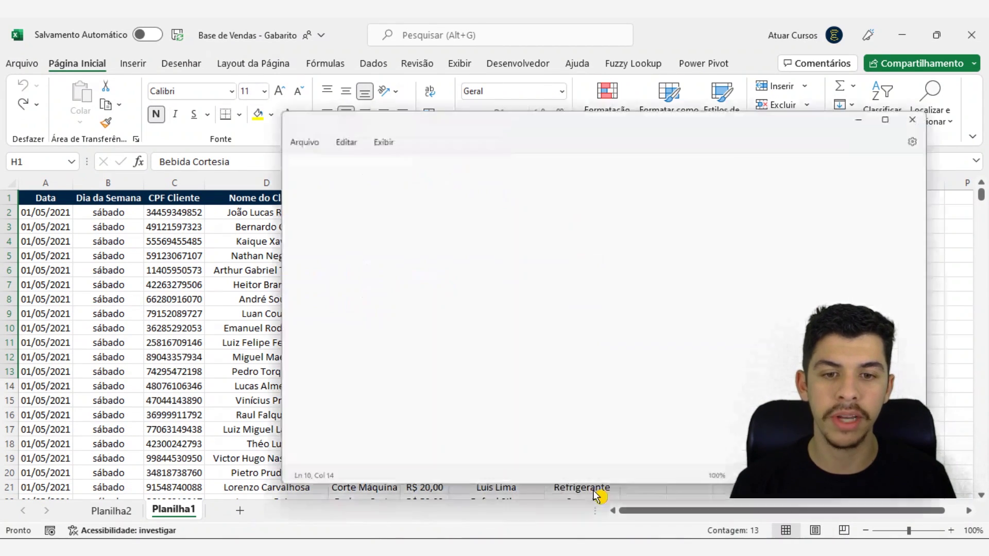
{"action": "left_click_drag", "start_coordinate": [371, 31], "coordinate": [239, 29]}
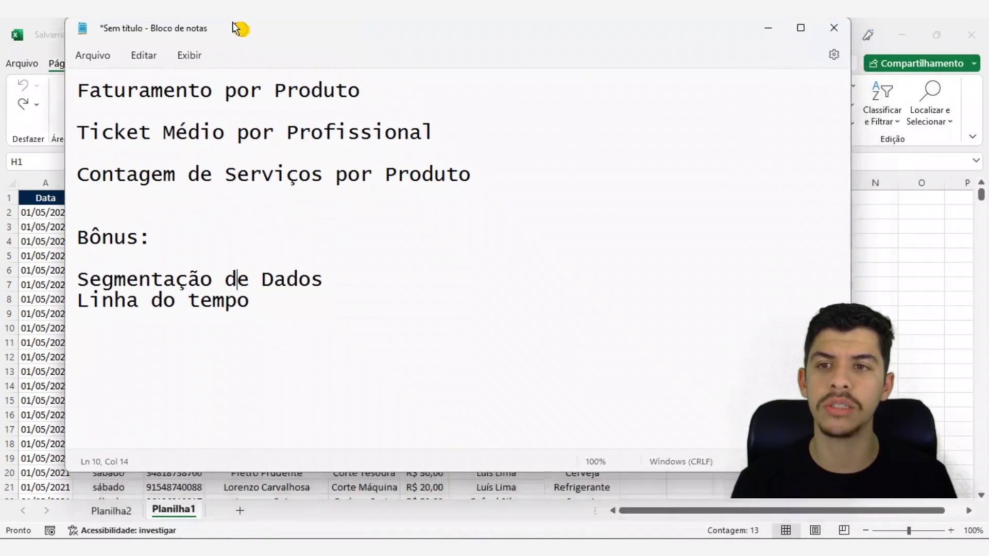
{"action": "double_click", "coordinate": [238, 29]}
{"action": "left_click_drag", "start_coordinate": [29, 91], "coordinate": [145, 91]}
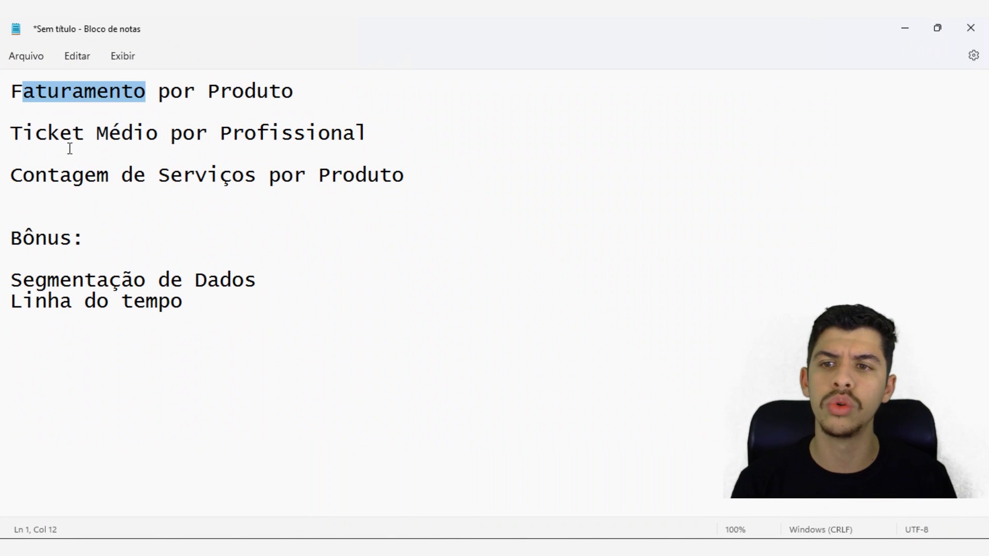
{"action": "left_click_drag", "start_coordinate": [34, 132], "coordinate": [10, 133]}
{"action": "left_click_drag", "start_coordinate": [34, 179], "coordinate": [405, 179]}
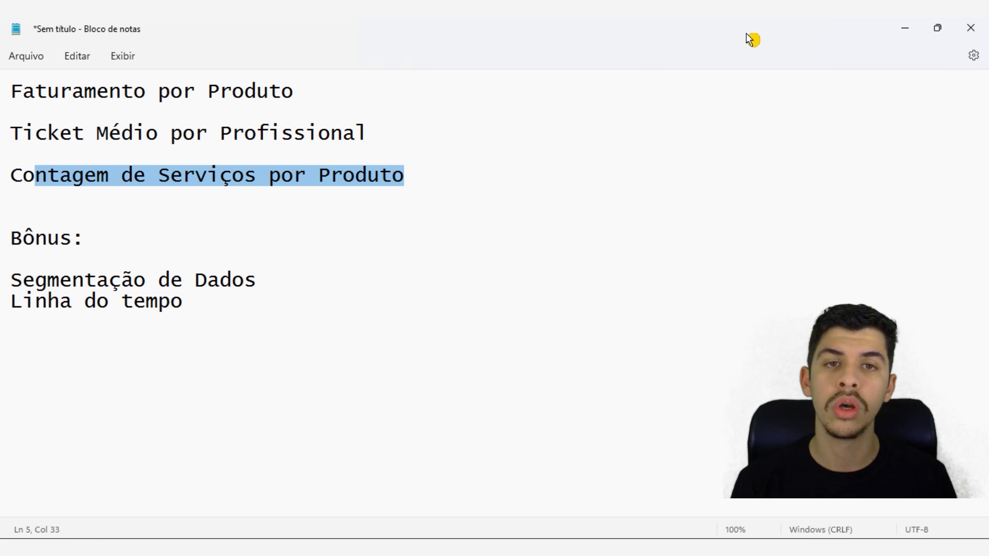
{"action": "left_click", "coordinate": [906, 31]}
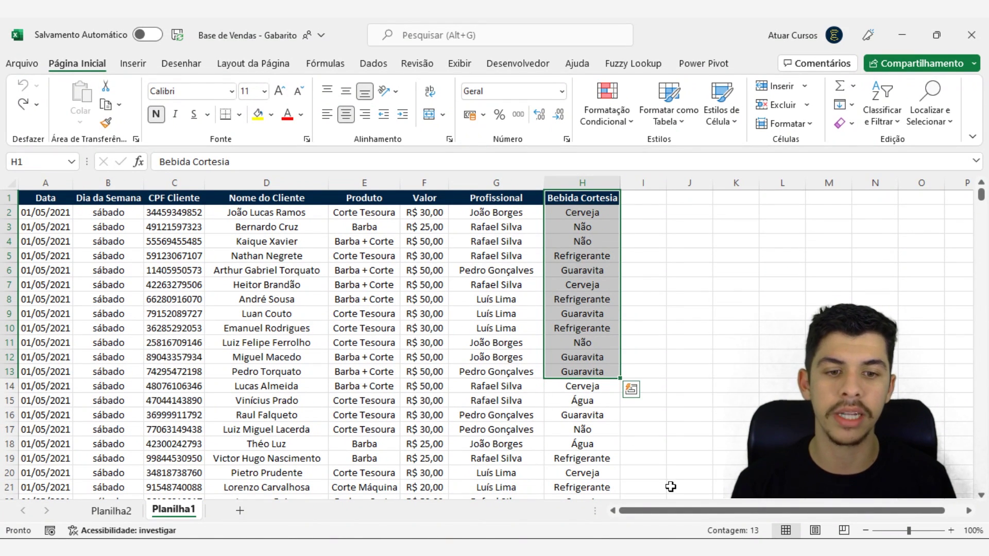
Reread the Faturamento por Produto item in Notepad, and examine the first Produto entries of the sales base in Excel
{"action": "left_click", "coordinate": [556, 510]}
{"action": "left_click_drag", "start_coordinate": [11, 92], "coordinate": [286, 98]}
{"action": "left_click", "coordinate": [943, 27]}
{"action": "left_click", "coordinate": [901, 40]}
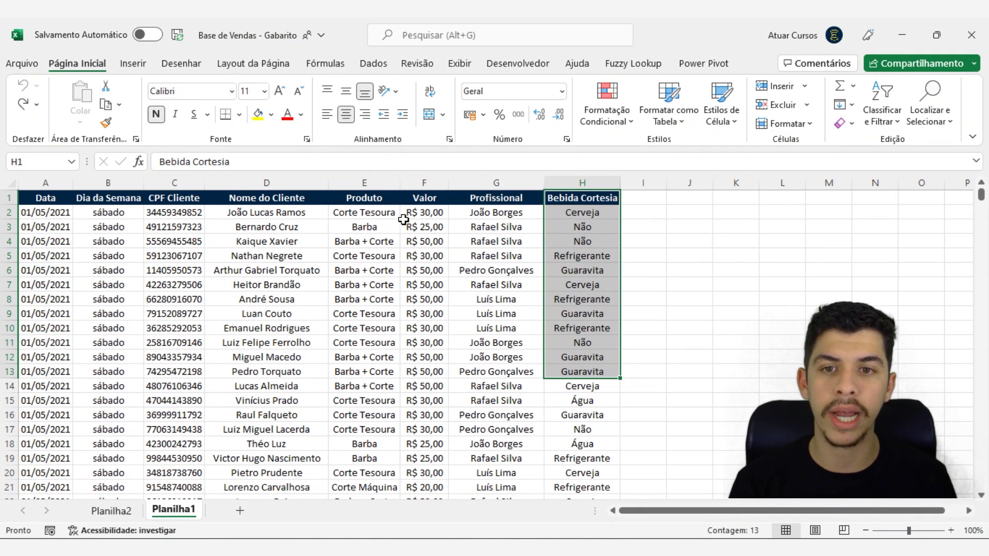
{"action": "left_click", "coordinate": [382, 213]}
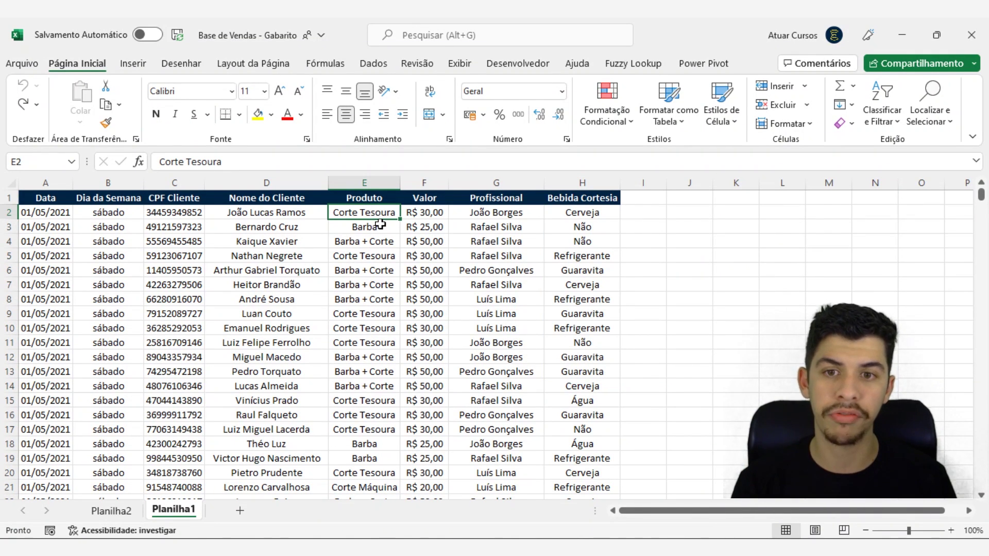
{"action": "left_click", "coordinate": [380, 229]}
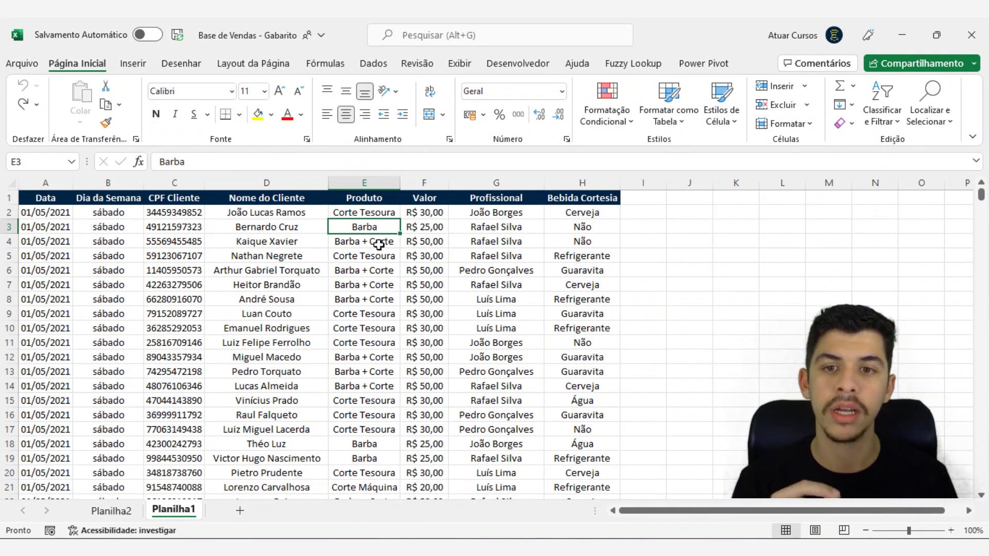
{"action": "left_click", "coordinate": [381, 244]}
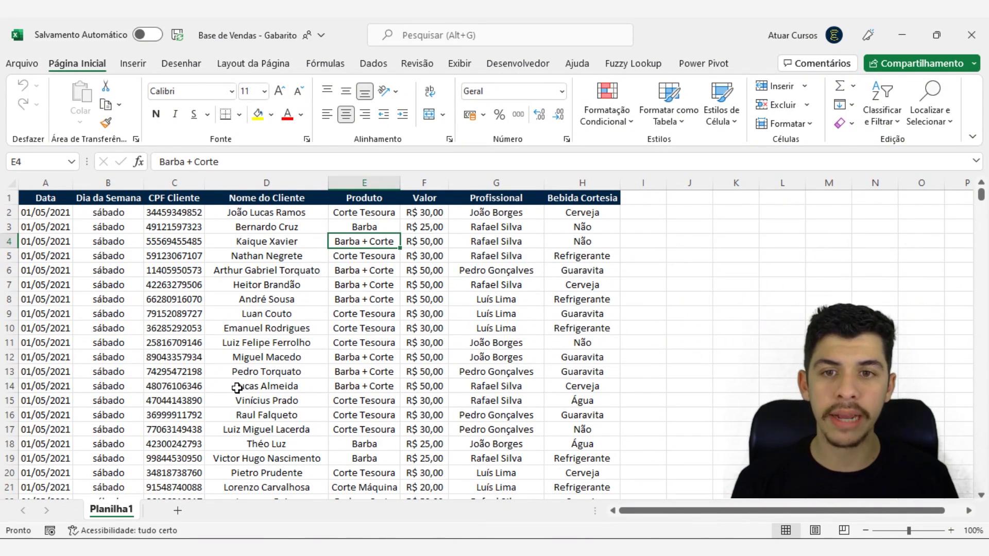
Try selecting all cells starting from a cell inside the data and from an empty cell outside it
{"action": "left_click", "coordinate": [243, 271]}
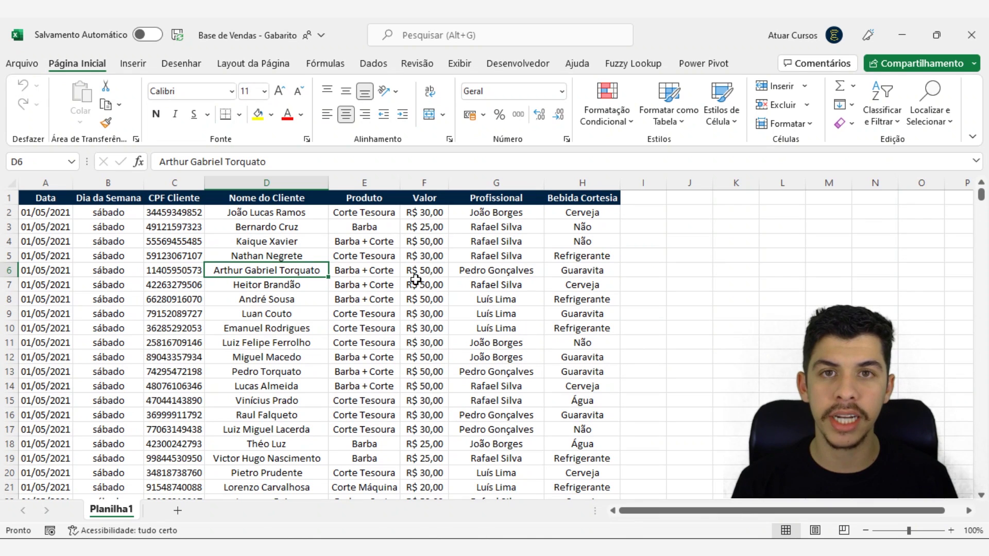
{"action": "key", "text": "ctrl+t"}
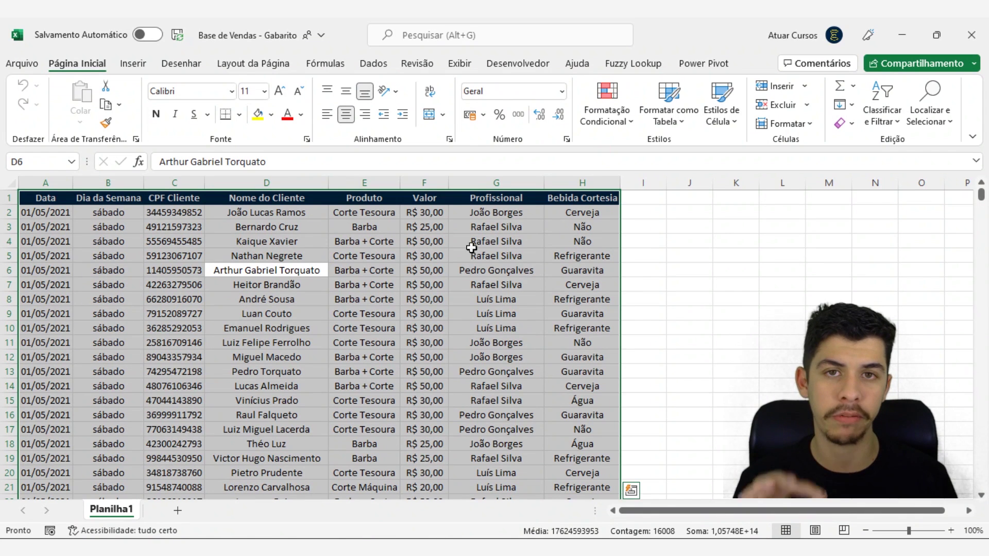
{"action": "left_click", "coordinate": [740, 279]}
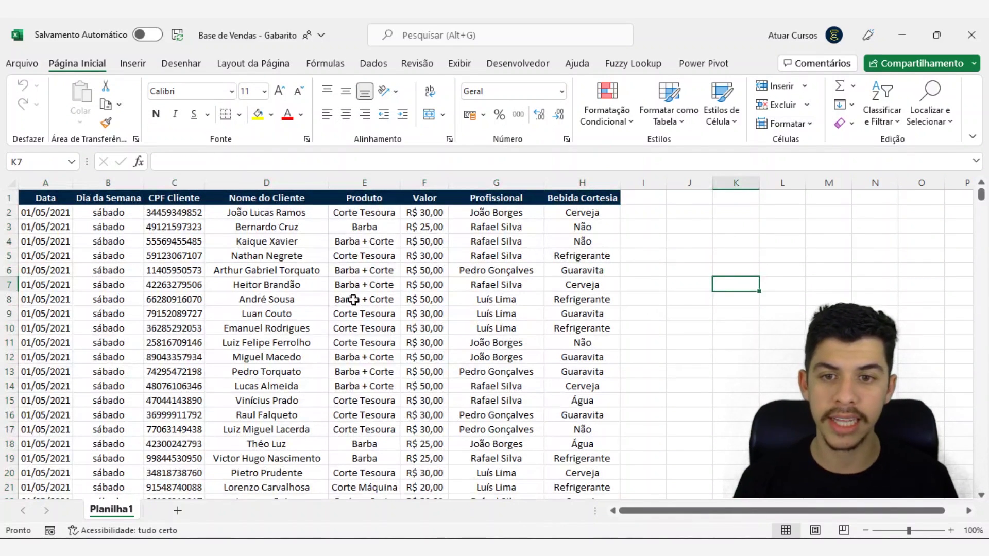
{"action": "left_click", "coordinate": [287, 253]}
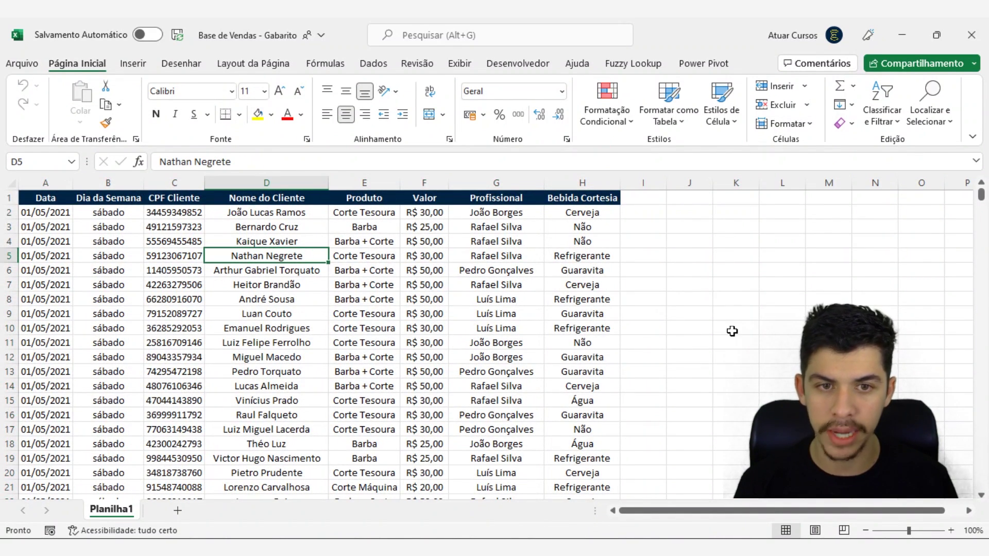
{"action": "left_click", "coordinate": [734, 315]}
{"action": "key", "text": "ctrl+a"}
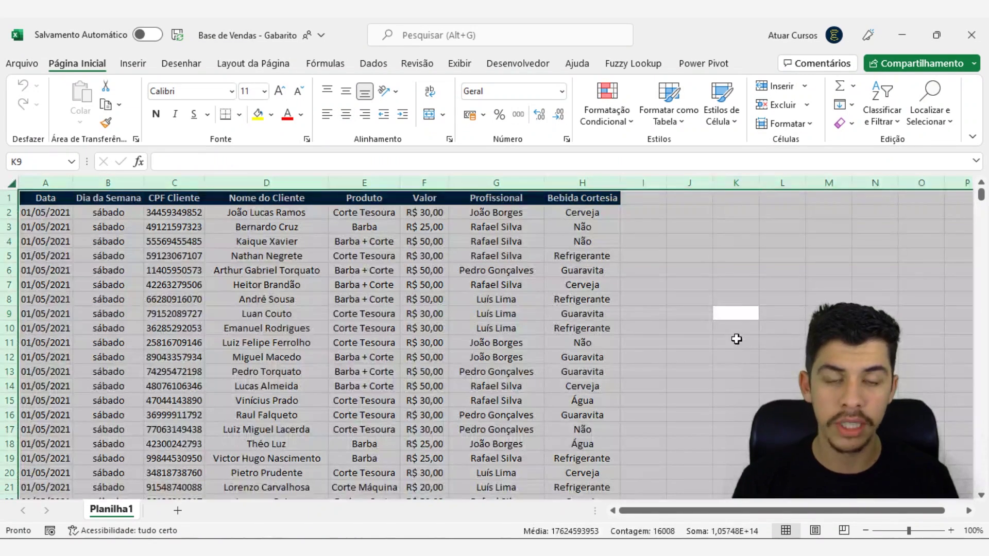
Select the whole sales base and create a pivot table from Planilha1!$A$1:$H$2001 on a new worksheet
{"action": "left_click", "coordinate": [280, 314]}
{"action": "key", "text": "ctrl+a"}
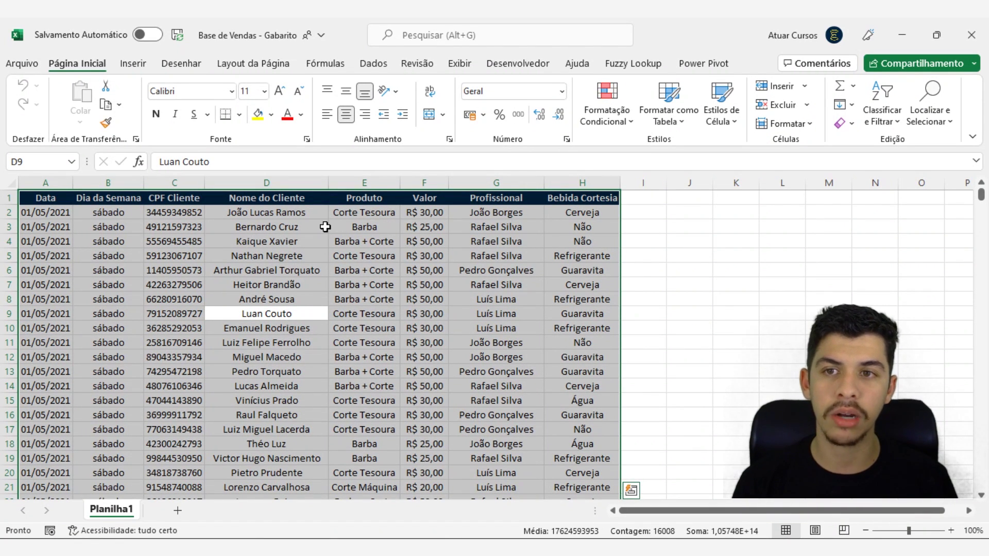
{"action": "left_click", "coordinate": [140, 70]}
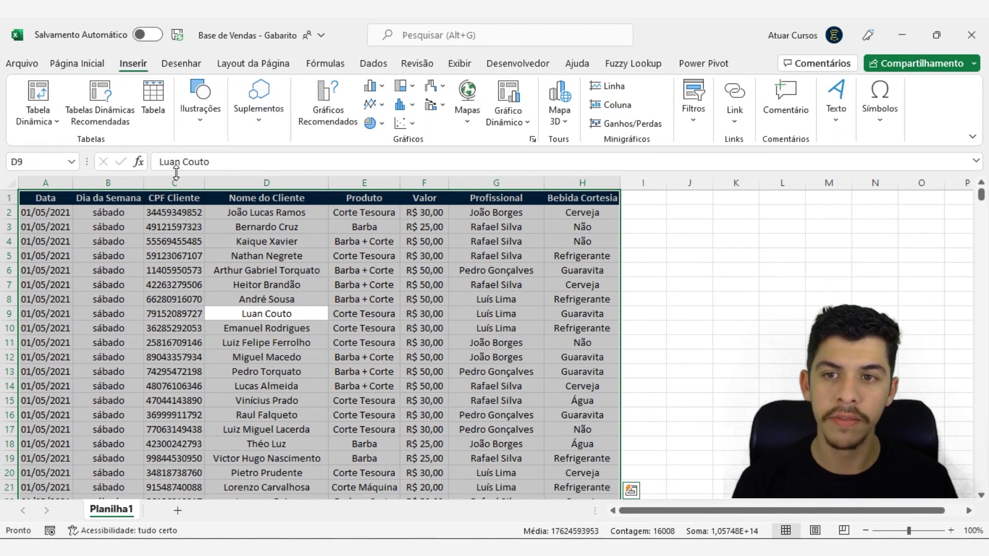
{"action": "left_click", "coordinate": [39, 100]}
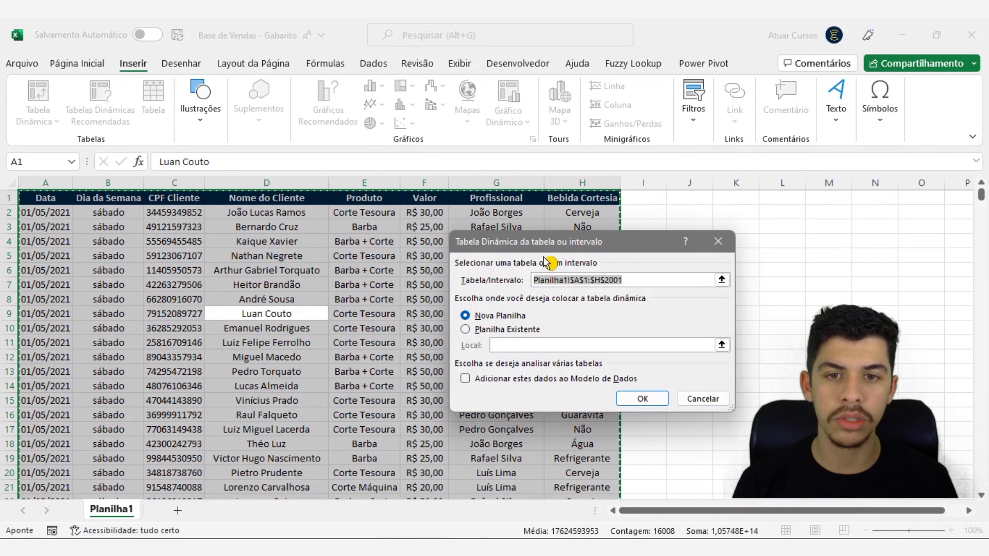
{"action": "left_click_drag", "start_coordinate": [549, 236], "coordinate": [278, 167]}
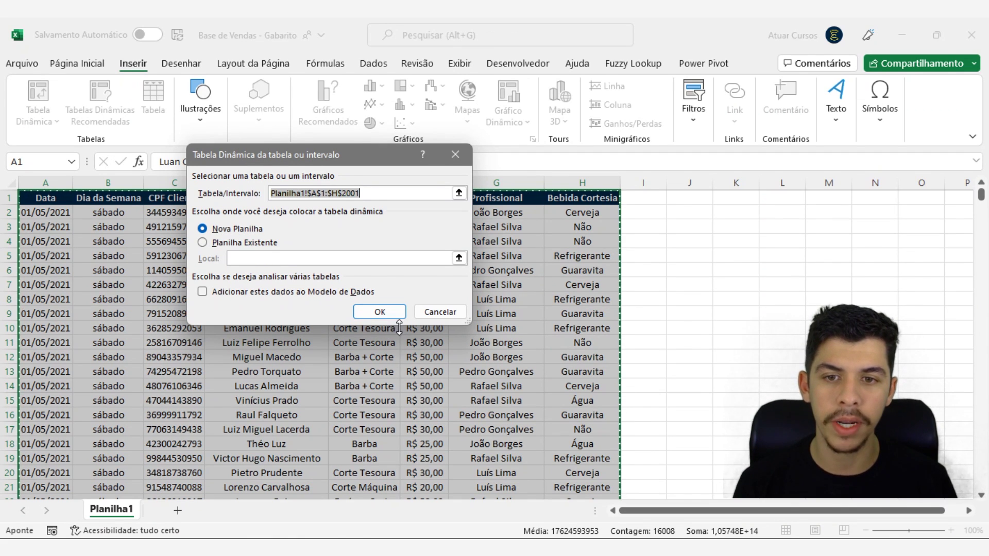
{"action": "left_click", "coordinate": [386, 313]}
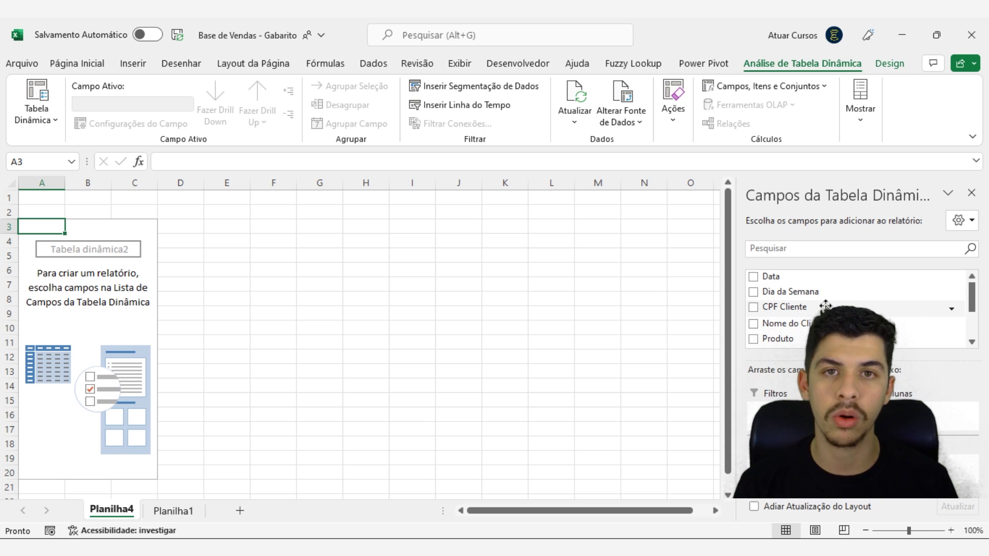
Check the Faturamento por Produto item in Notepad, and add the Produto field to the pivot table's rows in Excel
{"action": "left_click_drag", "start_coordinate": [826, 307], "coordinate": [600, 307]}
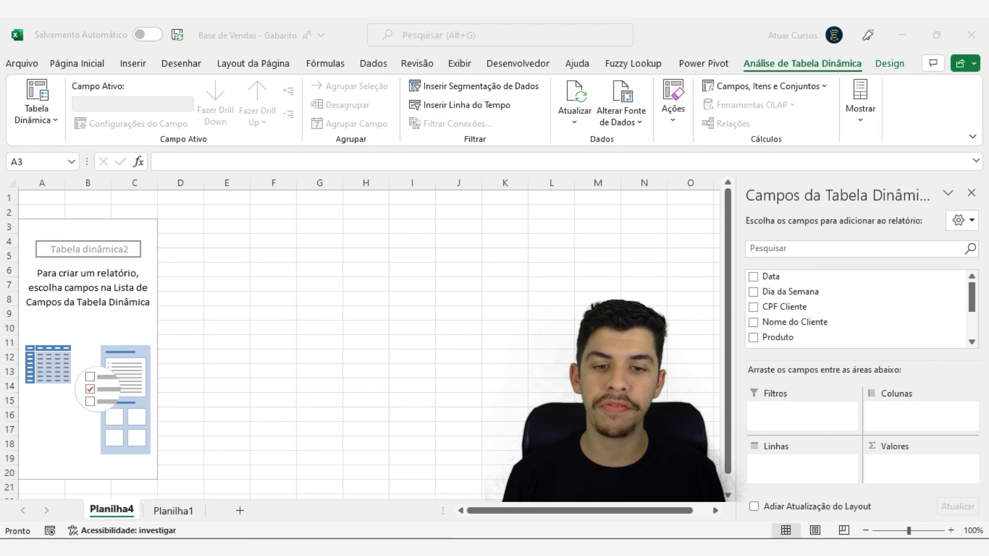
{"action": "mouse_move", "coordinate": [651, 529]}
{"action": "left_click", "coordinate": [651, 510]}
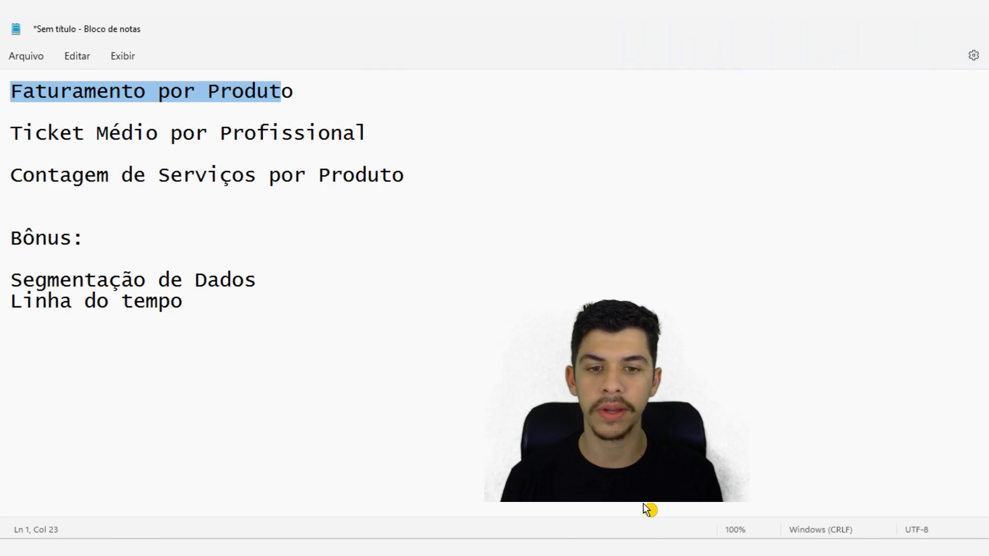
{"action": "left_click", "coordinate": [96, 90]}
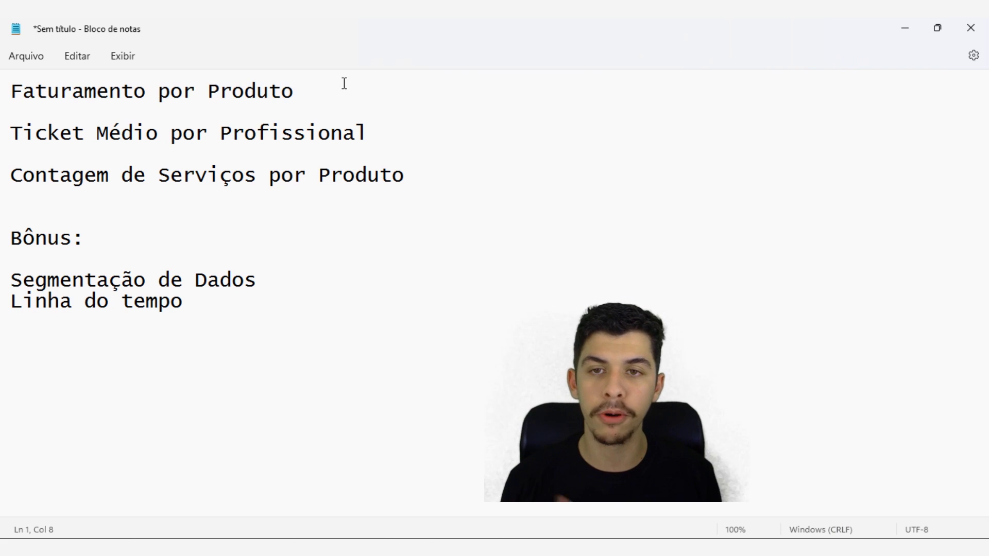
{"action": "key", "text": "alt+Tab"}
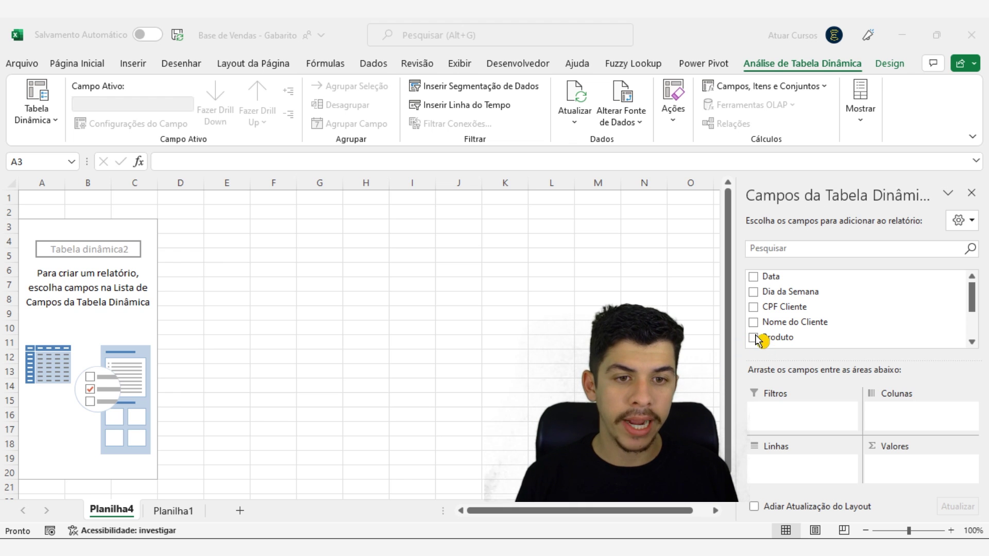
{"action": "left_click_drag", "start_coordinate": [780, 344], "coordinate": [789, 463]}
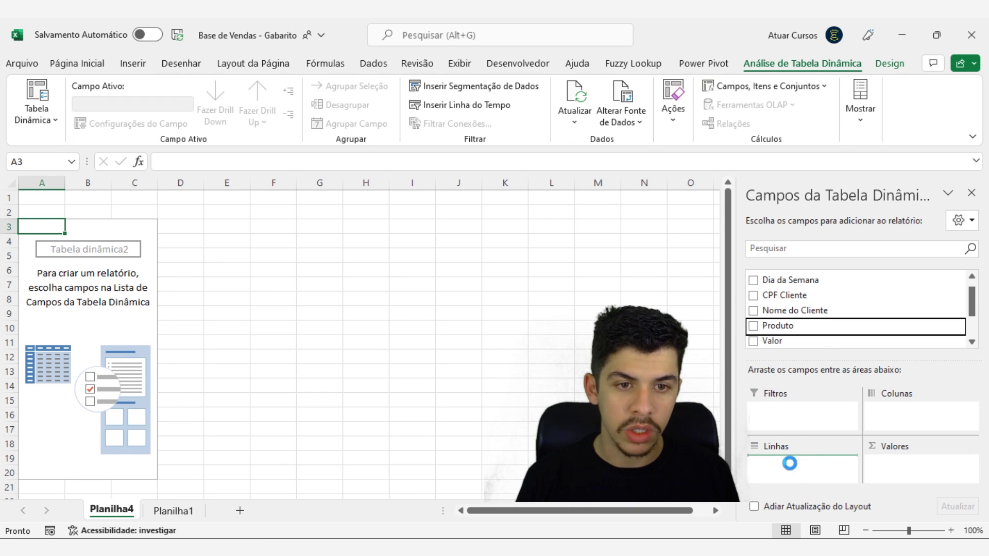
Turn on filters for the Planilha1 data and compare the distinct Produto values with the row labels of the Planilha4 pivot table
{"action": "left_click", "coordinate": [174, 512]}
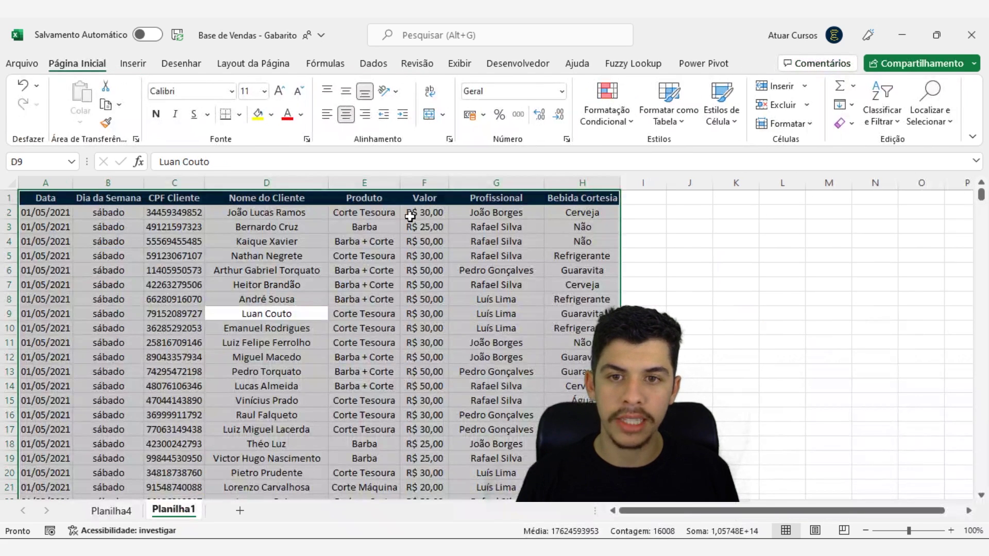
{"action": "left_click", "coordinate": [395, 199]}
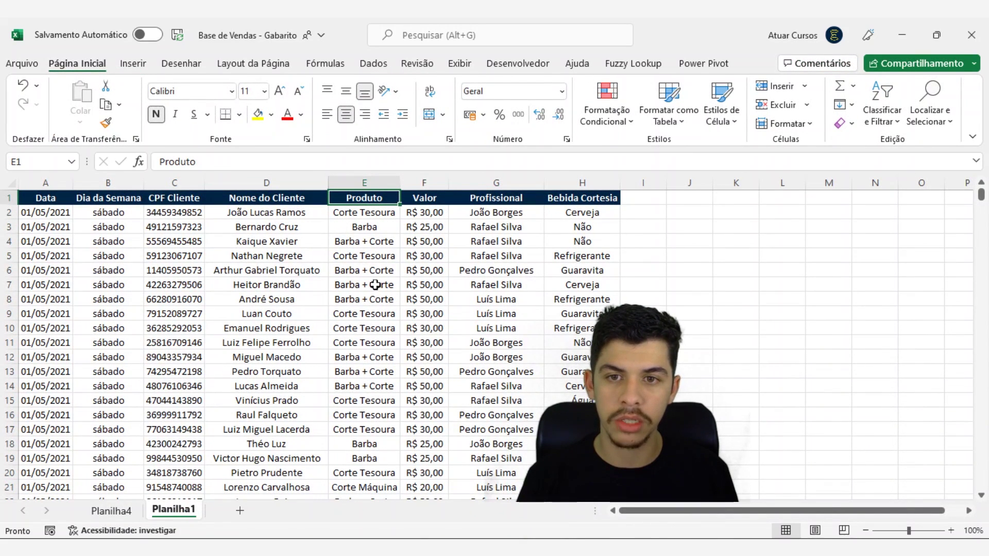
{"action": "key", "text": "ctrl+shift+l"}
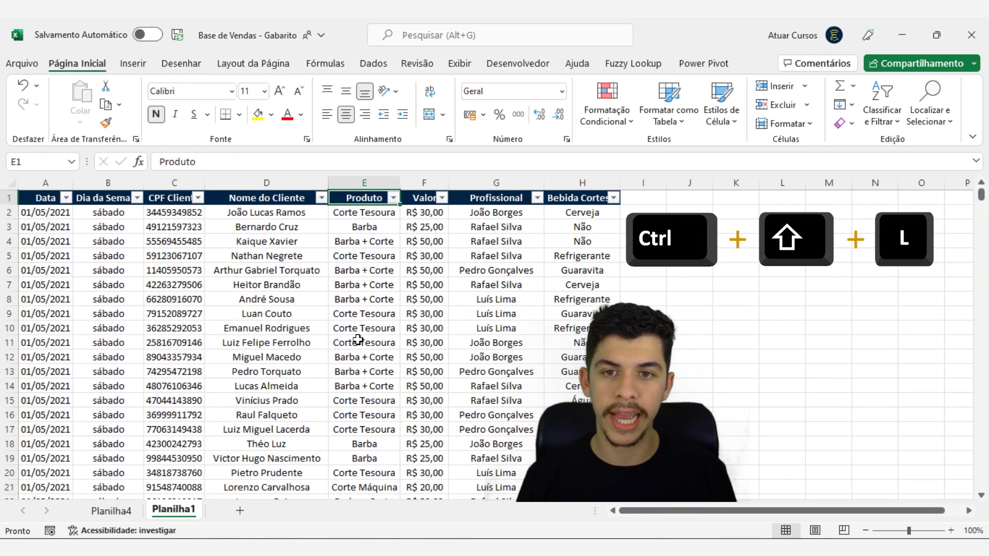
{"action": "left_click", "coordinate": [393, 198]}
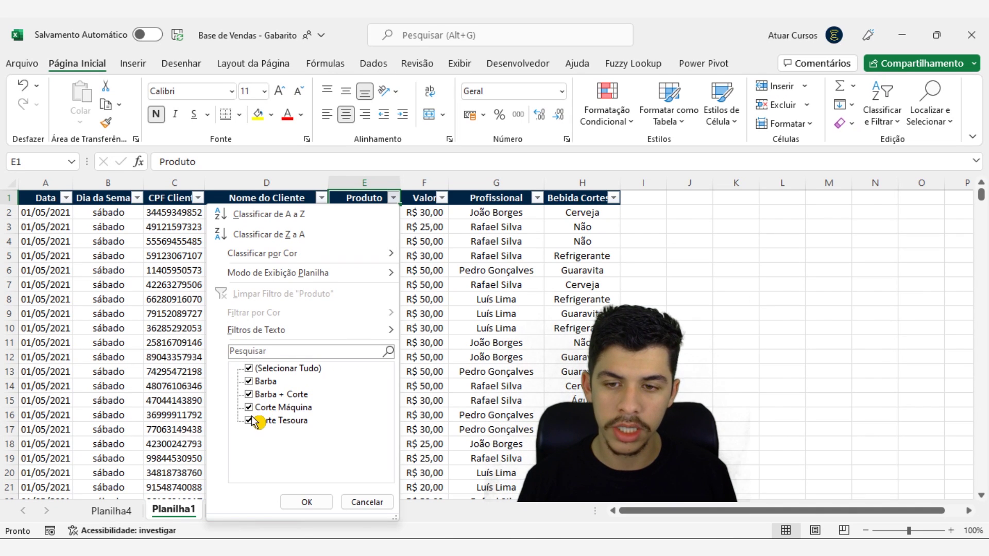
{"action": "left_click", "coordinate": [366, 501]}
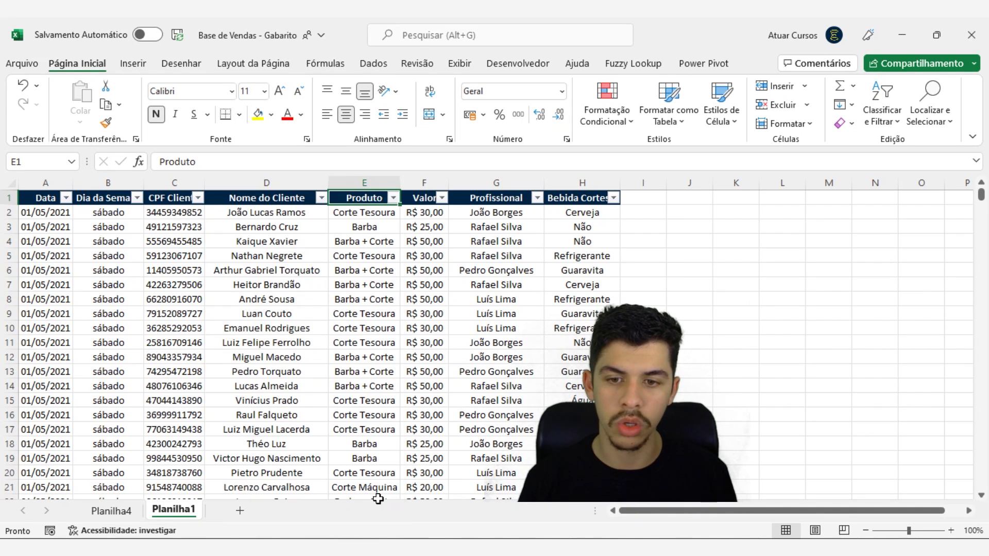
{"action": "left_click", "coordinate": [115, 510]}
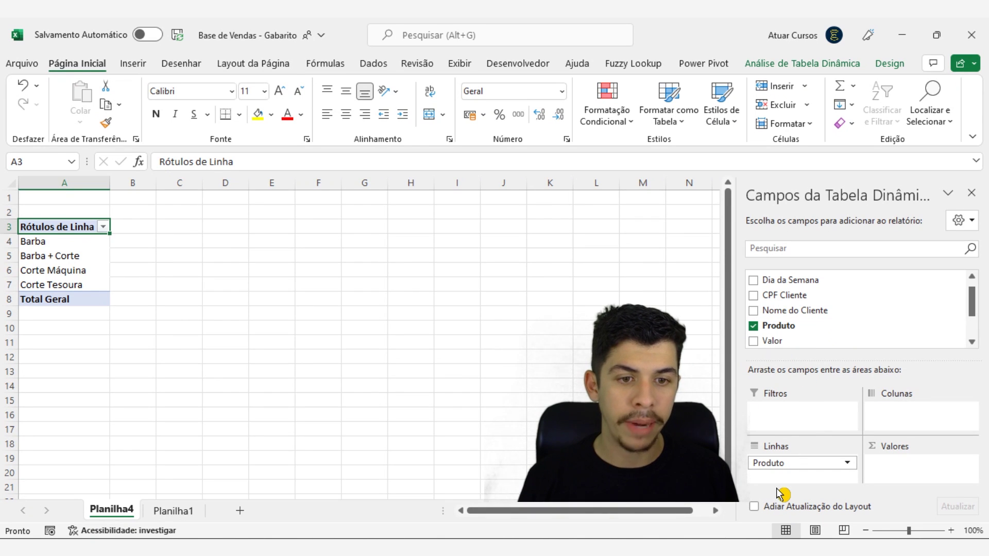
{"action": "left_click", "coordinate": [174, 511]}
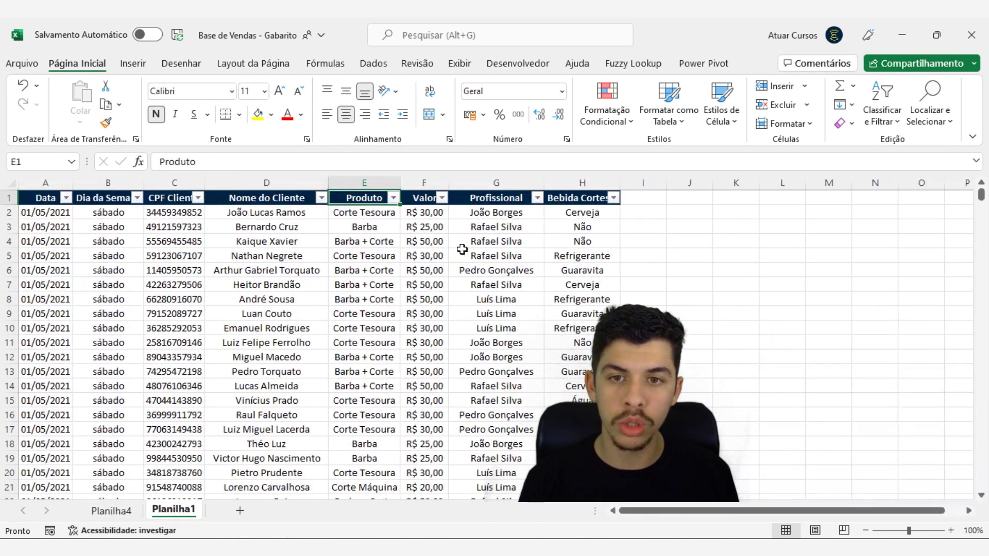
Compare the Produto filter list in Planilha1 with the row labels of the Planilha4 pivot table
{"action": "left_click", "coordinate": [394, 199]}
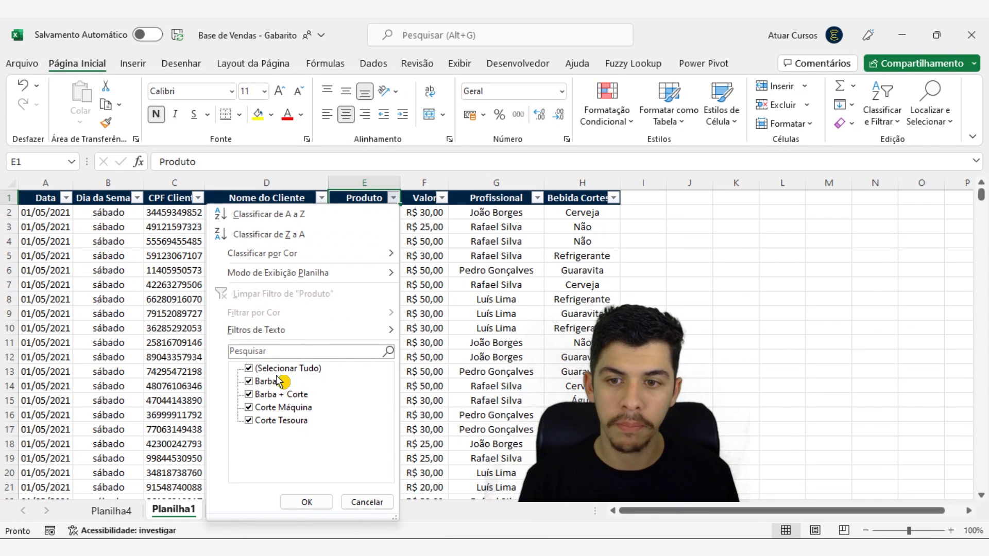
{"action": "key", "text": "Escape"}
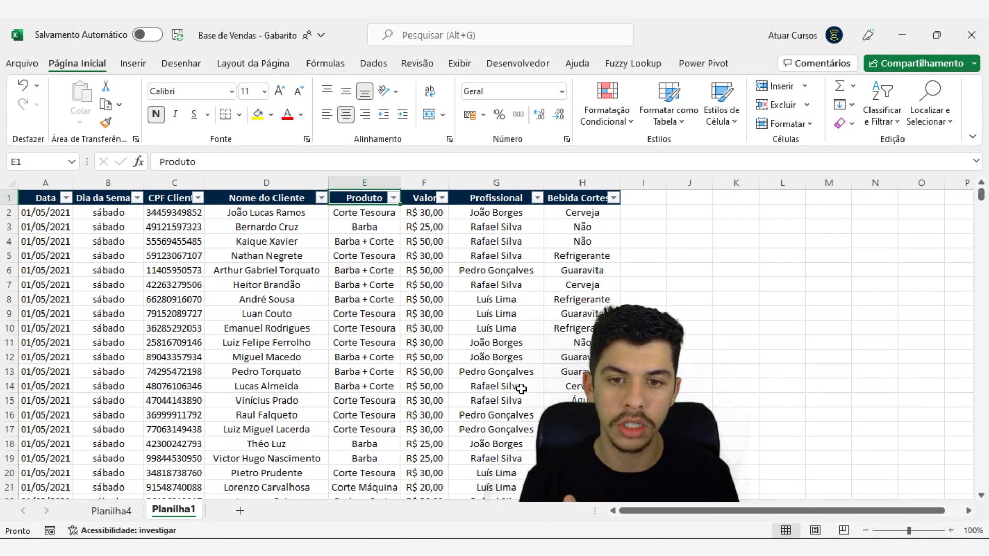
{"action": "left_click", "coordinate": [114, 510]}
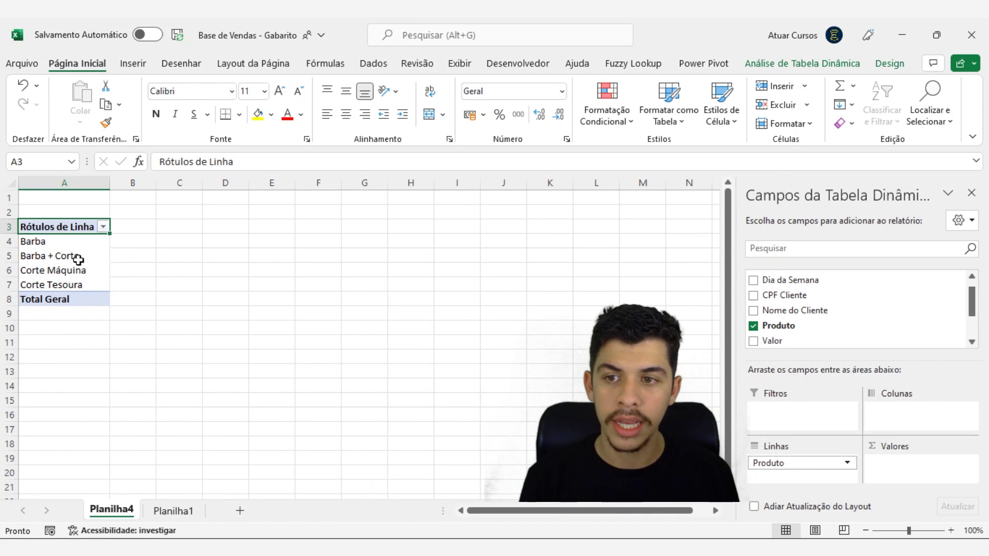
{"action": "left_click_drag", "start_coordinate": [66, 246], "coordinate": [74, 283]}
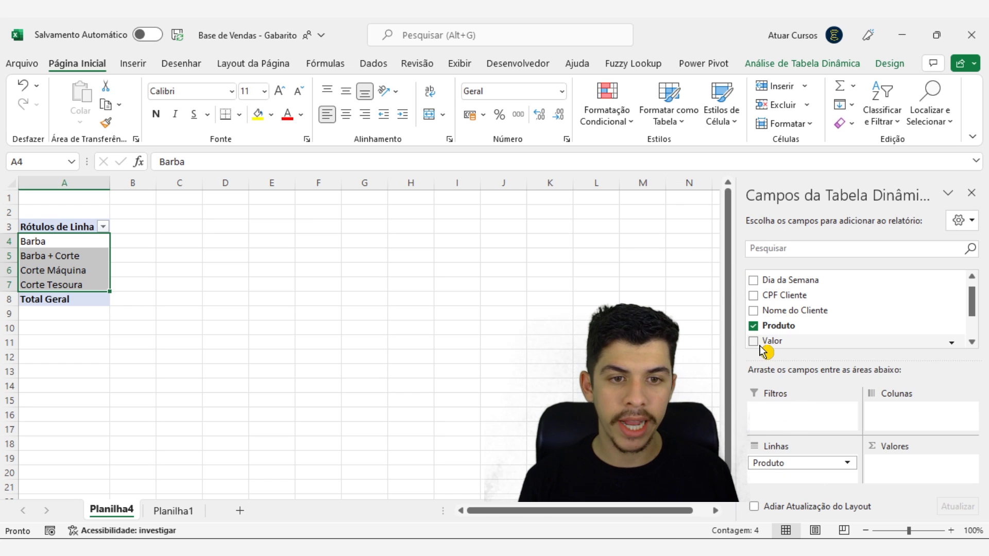
Check the Valor column in Planilha1 and add the Valor field to the values of the Planilha4 pivot table
{"action": "left_click", "coordinate": [173, 511]}
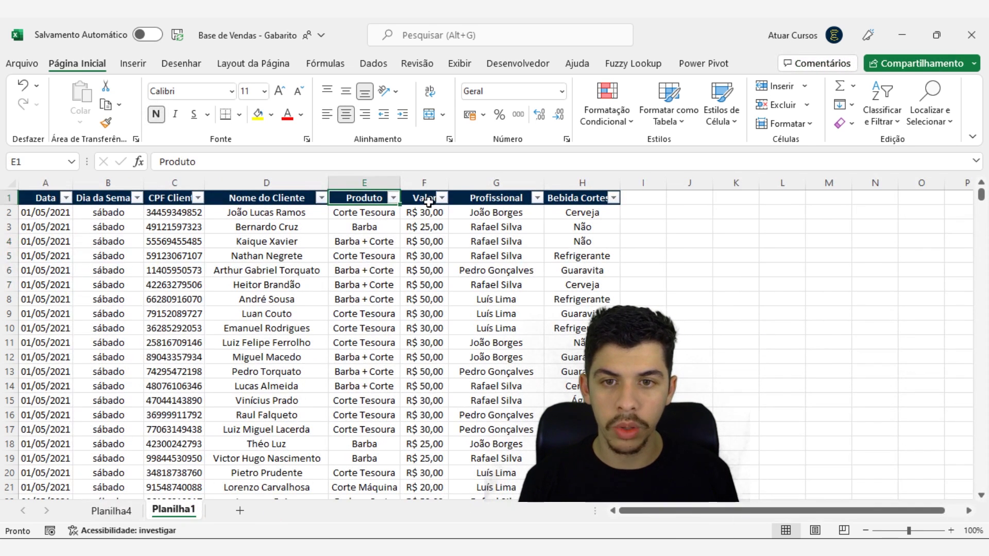
{"action": "left_click_drag", "start_coordinate": [427, 212], "coordinate": [412, 459]}
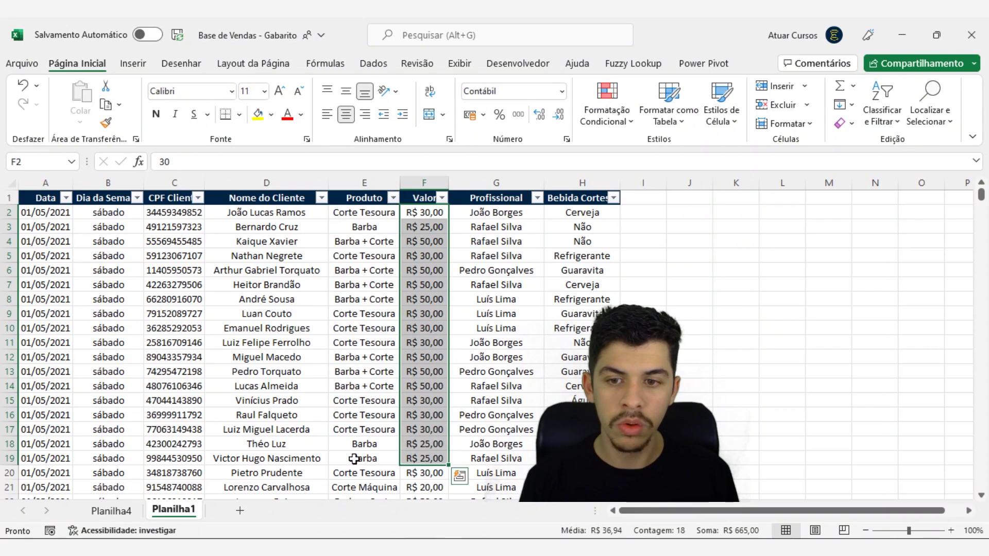
{"action": "key", "text": "ctrl+Page_Up"}
{"action": "left_click_drag", "start_coordinate": [774, 343], "coordinate": [919, 477]}
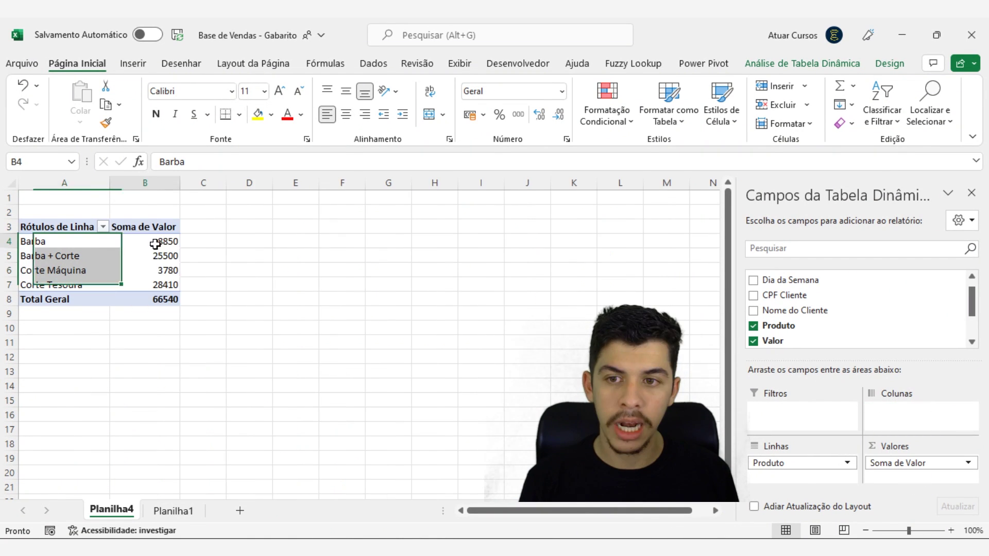
Examine the Soma de Valor figures for the individual products, especially the one for Barba
{"action": "left_click", "coordinate": [157, 244]}
{"action": "left_click", "coordinate": [149, 255]}
{"action": "left_click", "coordinate": [149, 269]}
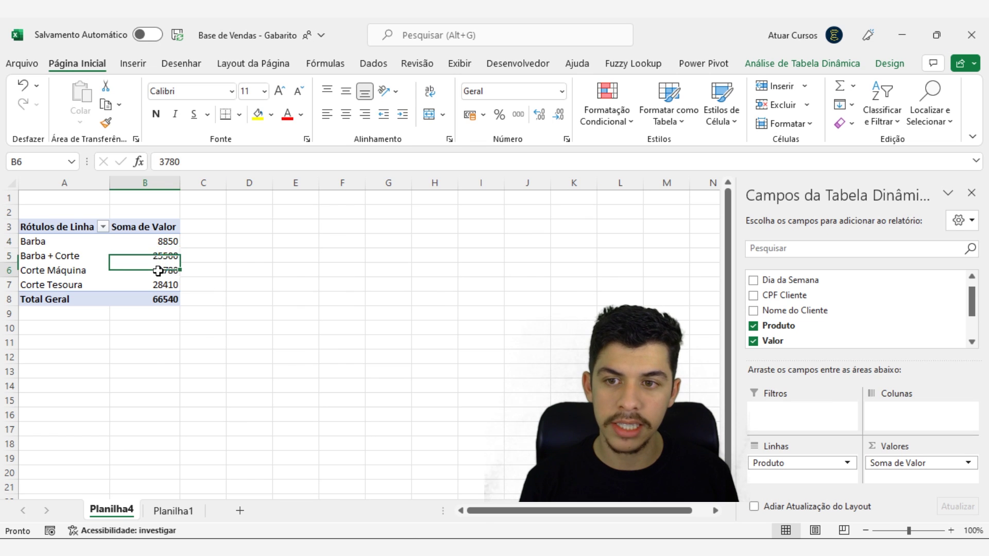
{"action": "left_click", "coordinate": [170, 243]}
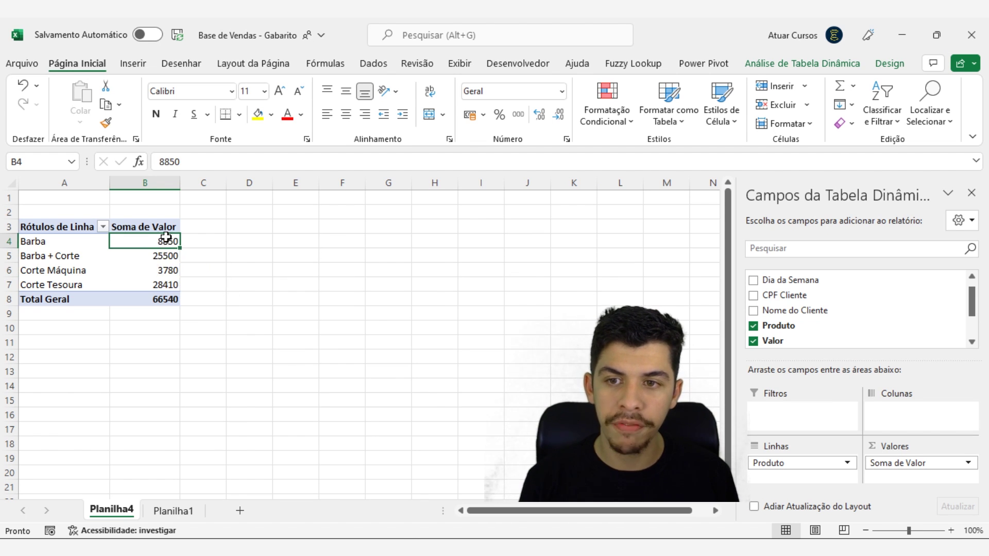
{"action": "left_click", "coordinate": [65, 241]}
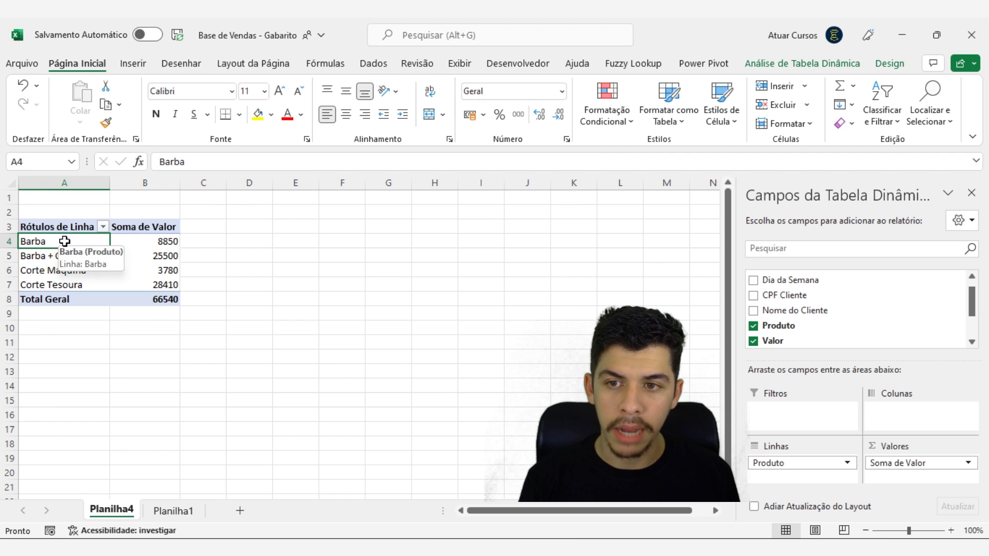
{"action": "left_click", "coordinate": [161, 243]}
Filter the Planilha1 data to the product Barba and select all its Valor cells to check their sum
{"action": "left_click", "coordinate": [175, 510]}
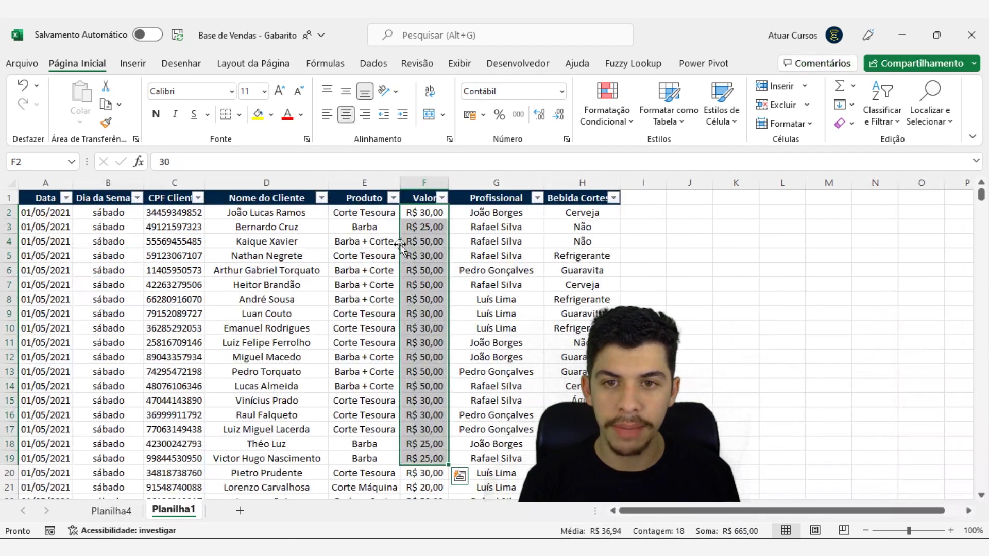
{"action": "left_click", "coordinate": [393, 198]}
{"action": "left_click", "coordinate": [287, 369]}
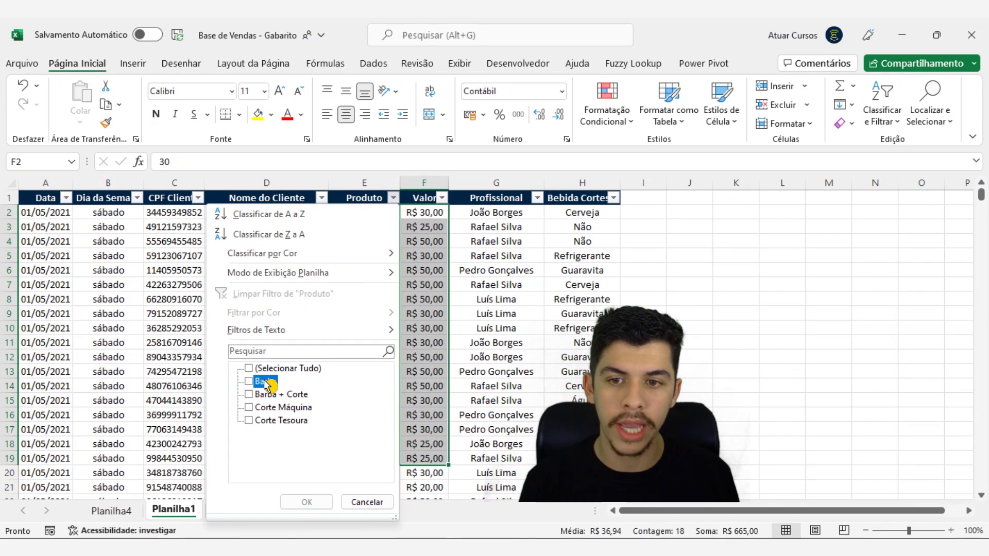
{"action": "left_click", "coordinate": [263, 381]}
{"action": "left_click", "coordinate": [305, 502]}
{"action": "left_click", "coordinate": [418, 212]}
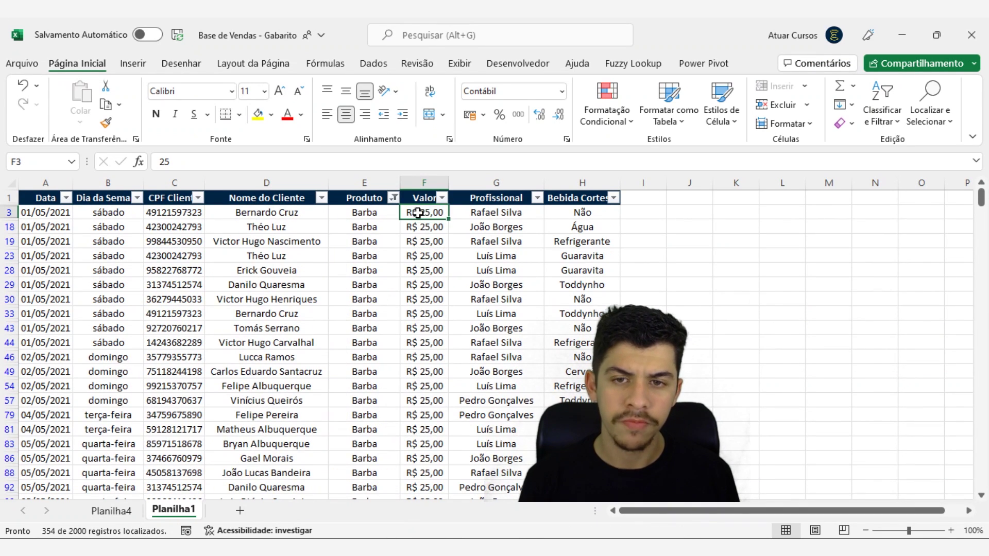
{"action": "key", "text": "ctrl+shift+Down"}
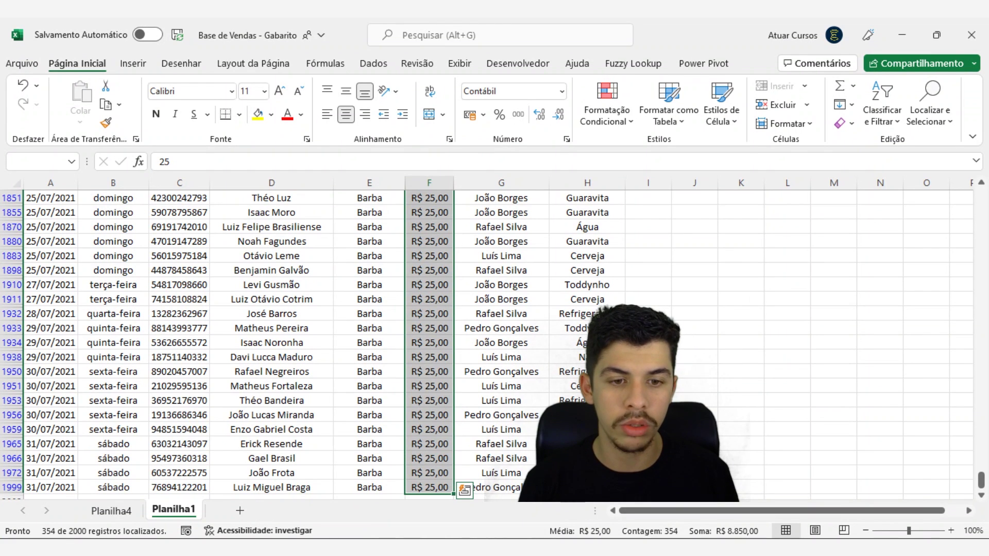
{"action": "left_click", "coordinate": [456, 401]}
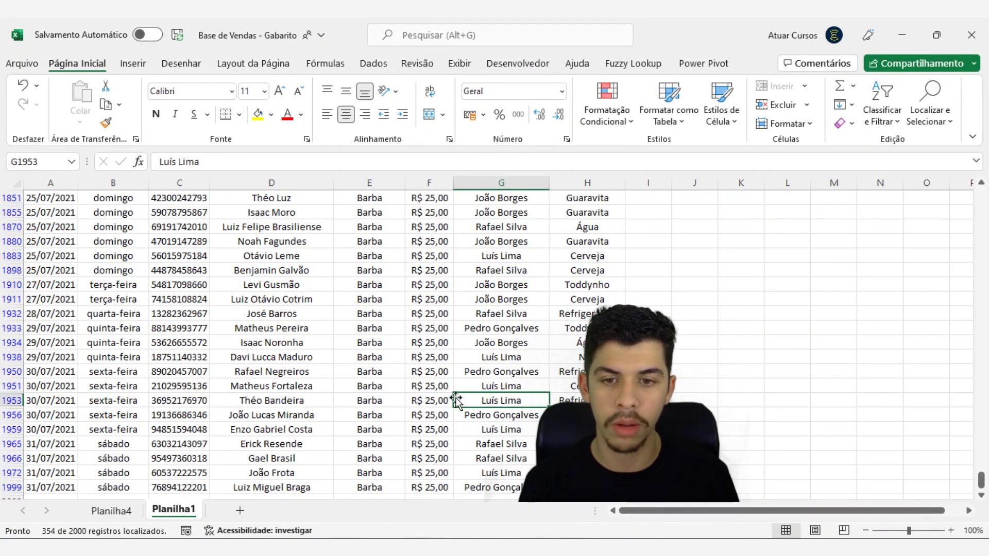
Try to total the filtered Valor column in cell F2002 with =SUBTOTAL(9;F2:F2001)
{"action": "key", "text": "Left"}
{"action": "key", "text": "ctrl+Down"}
{"action": "key", "text": "Down"}
{"action": "key", "text": "alt+equal"}
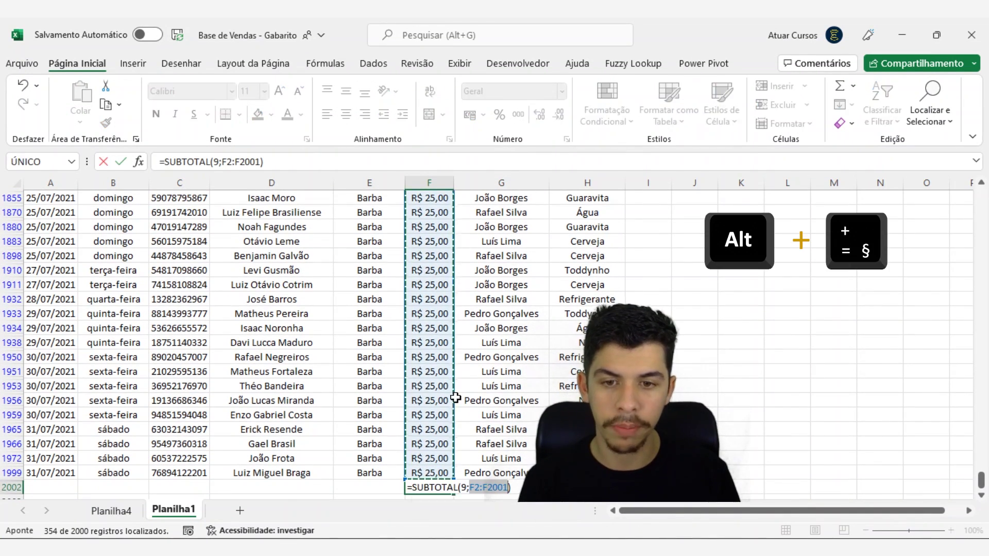
{"action": "key", "text": "ctrl+Return"}
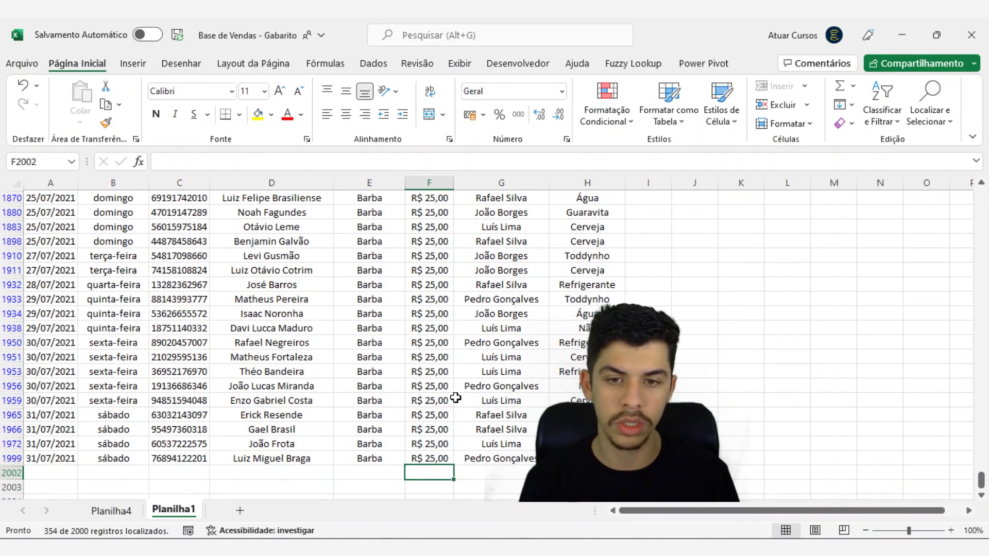
Remove the filters from the Planilha1 data and return to the pivot table on Planilha4
{"action": "key", "text": "Up"}
{"action": "key", "text": "ctrl+Up"}
{"action": "key", "text": "ctrl+shift+l"}
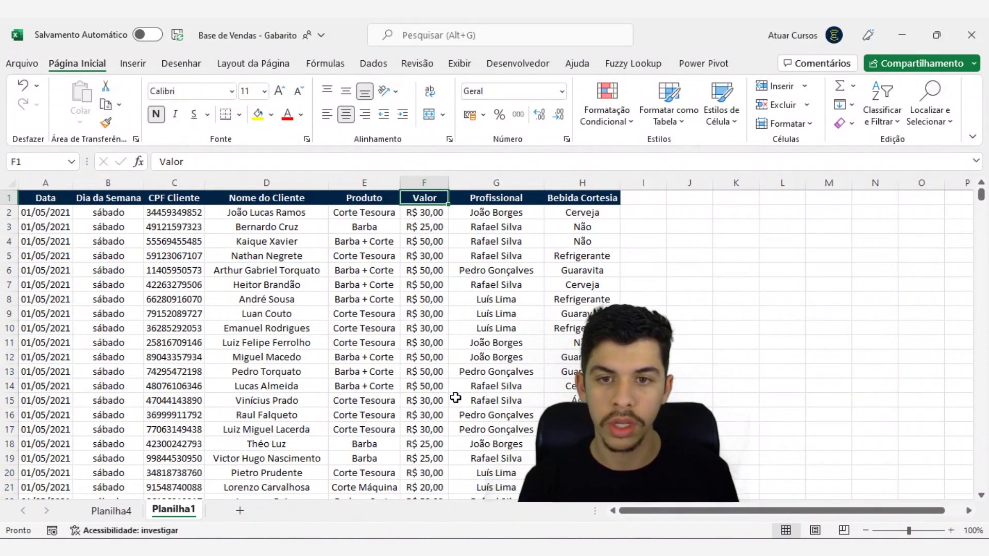
{"action": "left_click", "coordinate": [112, 511]}
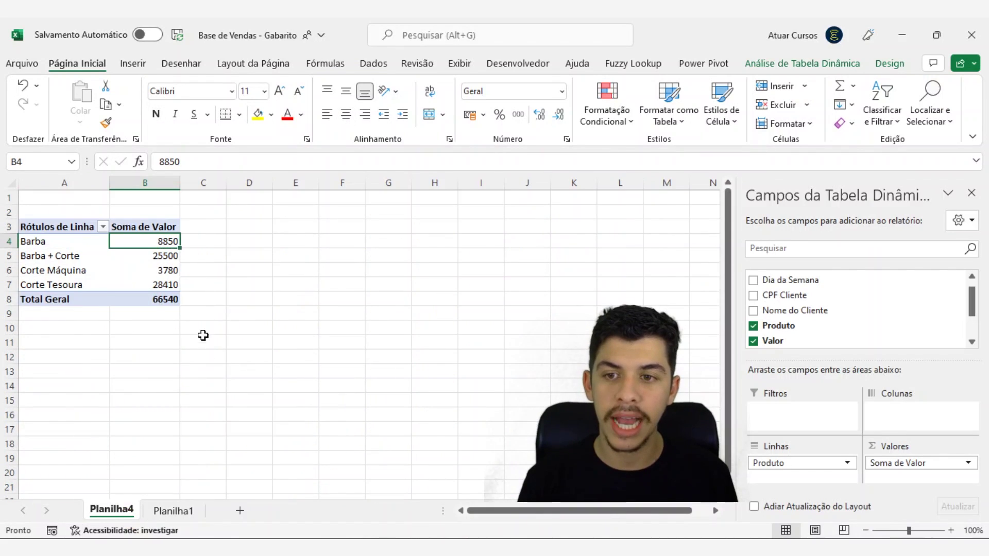
Try the pivot table with Produto in the columns area, look over the horizontal layout, and move the field back to rows
{"action": "left_click", "coordinate": [95, 246]}
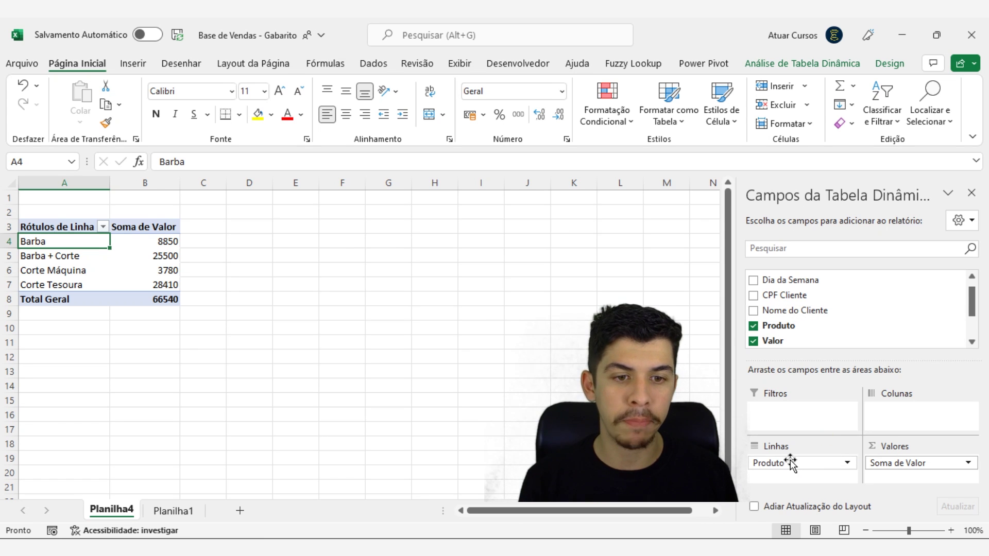
{"action": "left_click_drag", "start_coordinate": [784, 464], "coordinate": [897, 411]}
{"action": "left_click_drag", "start_coordinate": [131, 242], "coordinate": [375, 243]}
{"action": "left_click_drag", "start_coordinate": [164, 256], "coordinate": [397, 256]}
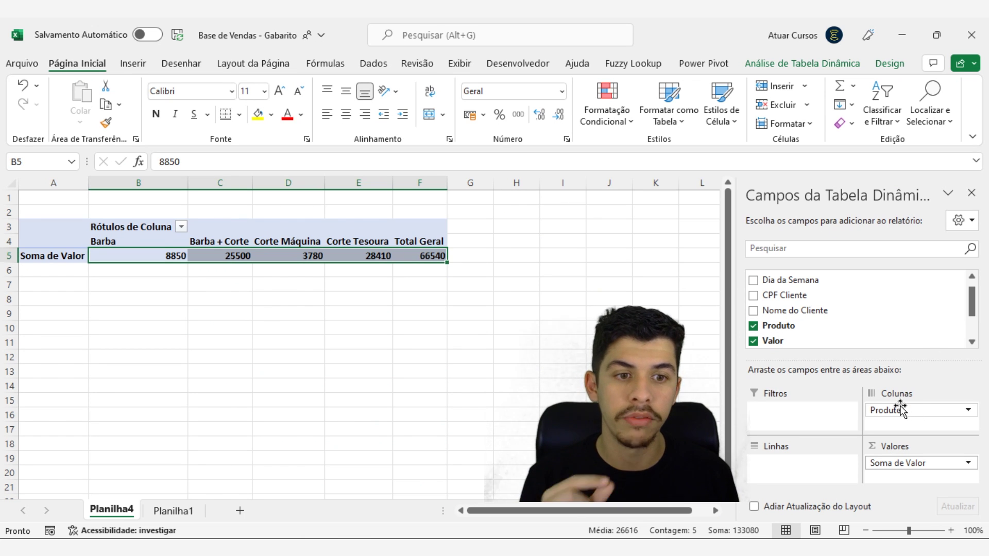
{"action": "left_click_drag", "start_coordinate": [899, 406], "coordinate": [773, 462]}
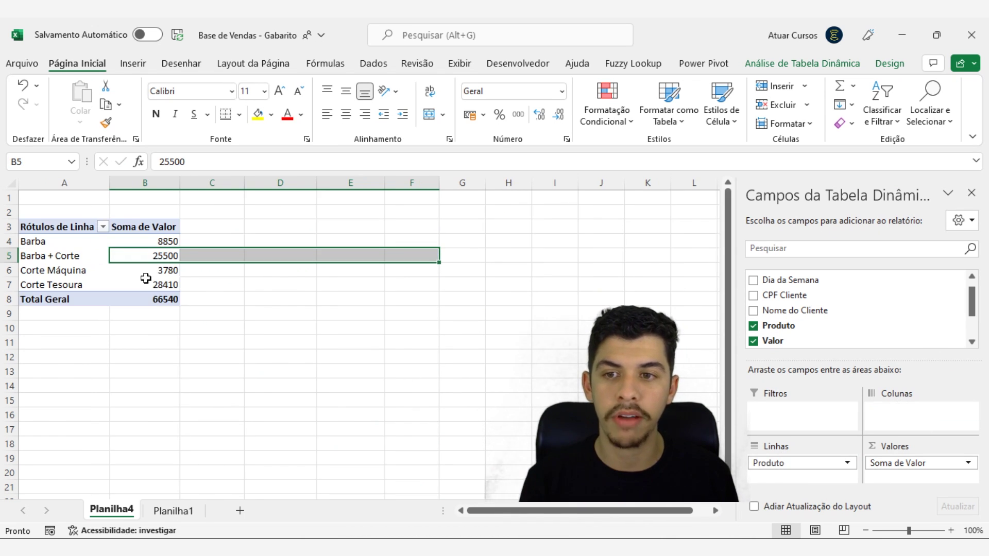
Review the pivot table's product values and its Total Geral row
{"action": "left_click_drag", "start_coordinate": [155, 240], "coordinate": [158, 285]}
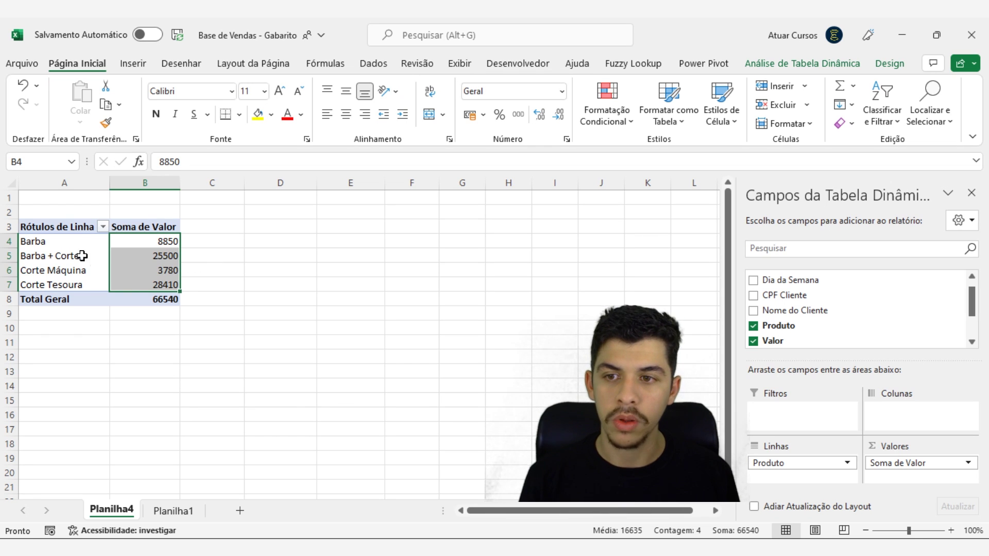
{"action": "left_click_drag", "start_coordinate": [77, 241], "coordinate": [143, 298]}
{"action": "left_click", "coordinate": [107, 299]}
{"action": "left_click", "coordinate": [137, 287]}
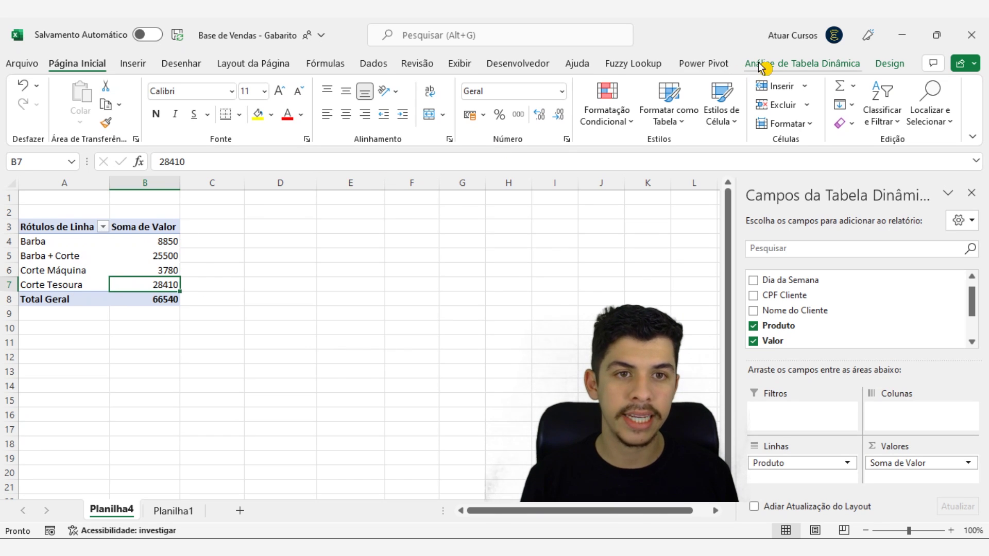
Disable the pivot table's grand totals for rows and columns
{"action": "left_click", "coordinate": [800, 64]}
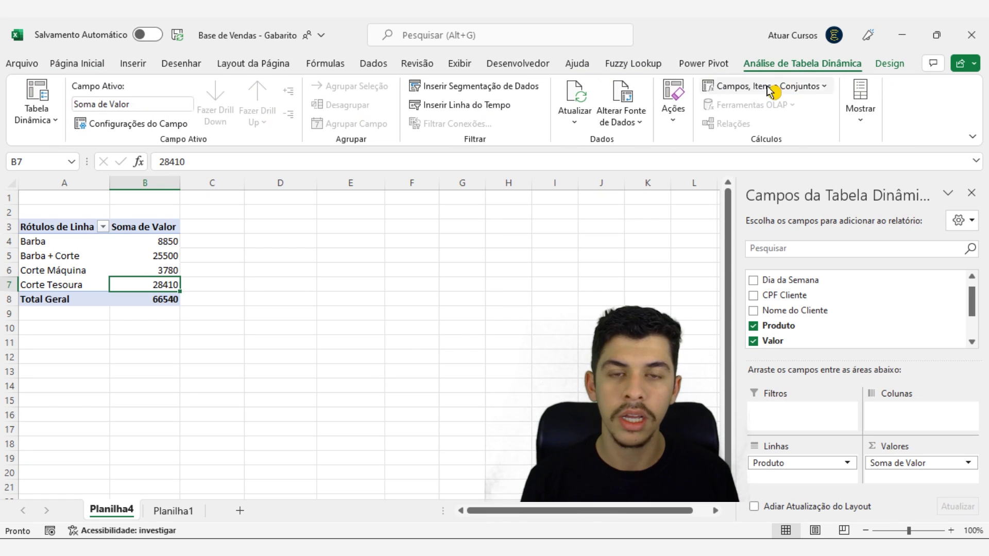
{"action": "left_click", "coordinate": [891, 66]}
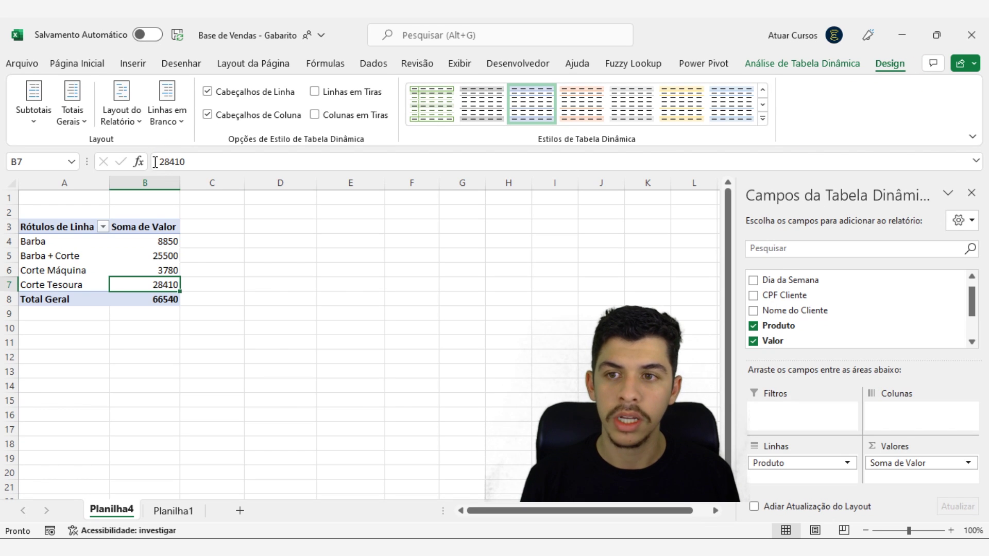
{"action": "left_click", "coordinate": [80, 122]}
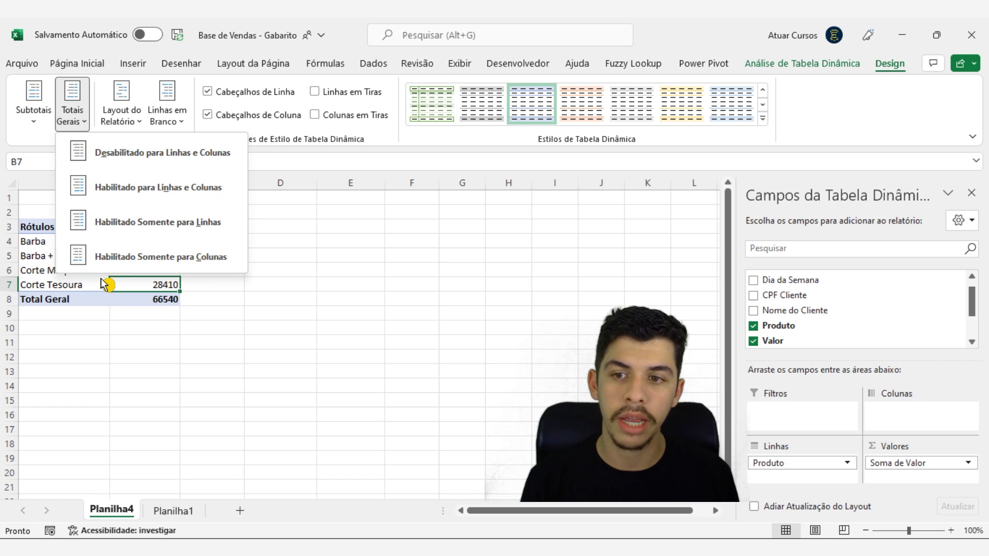
{"action": "left_click", "coordinate": [136, 154]}
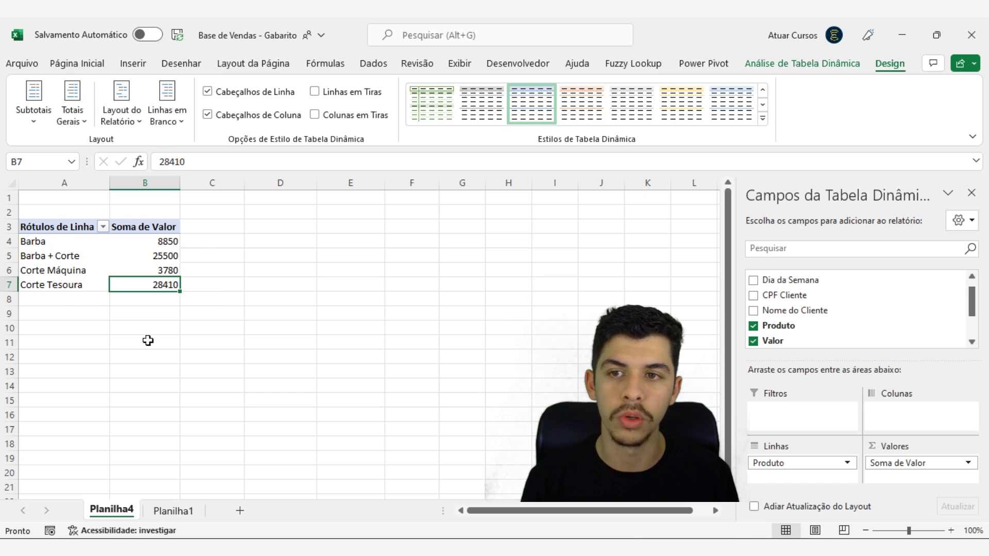
Switch the grand totals back on for rows and columns and disable them again
{"action": "left_click", "coordinate": [82, 124]}
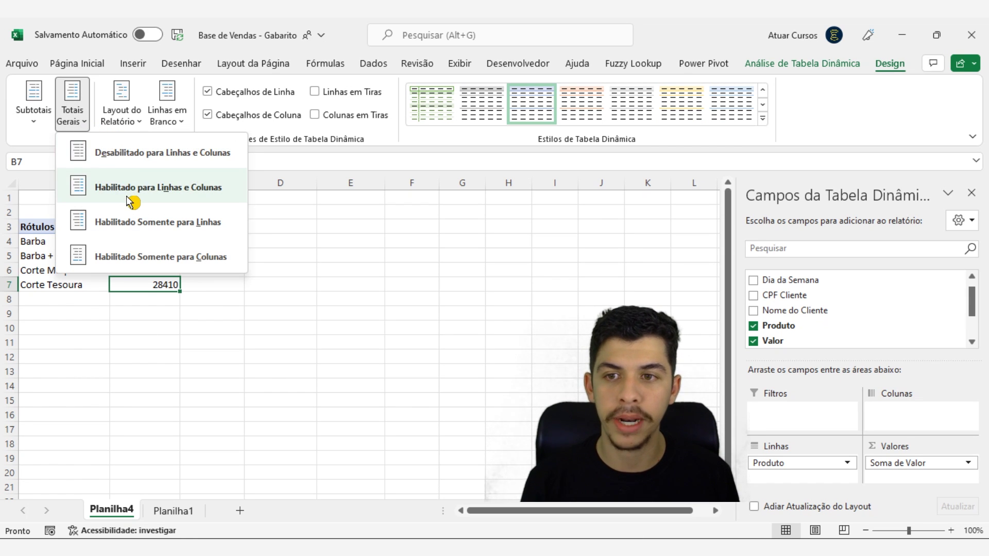
{"action": "left_click", "coordinate": [130, 201]}
{"action": "left_click", "coordinate": [82, 127]}
{"action": "left_click", "coordinate": [109, 154]}
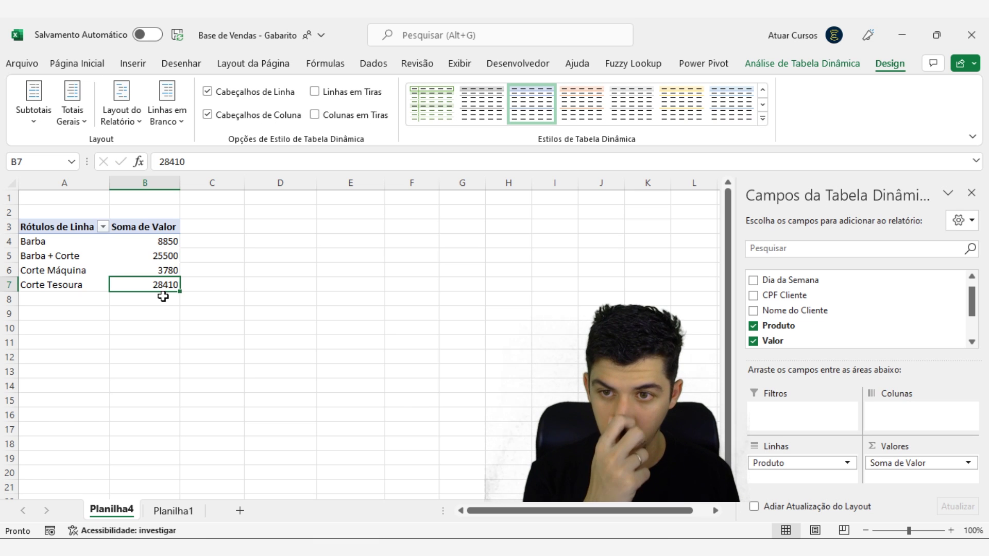
Rename the pivot table's Soma de Valor header in B3 to Total por Produto and fit column B to its contents
{"action": "left_click", "coordinate": [153, 232]}
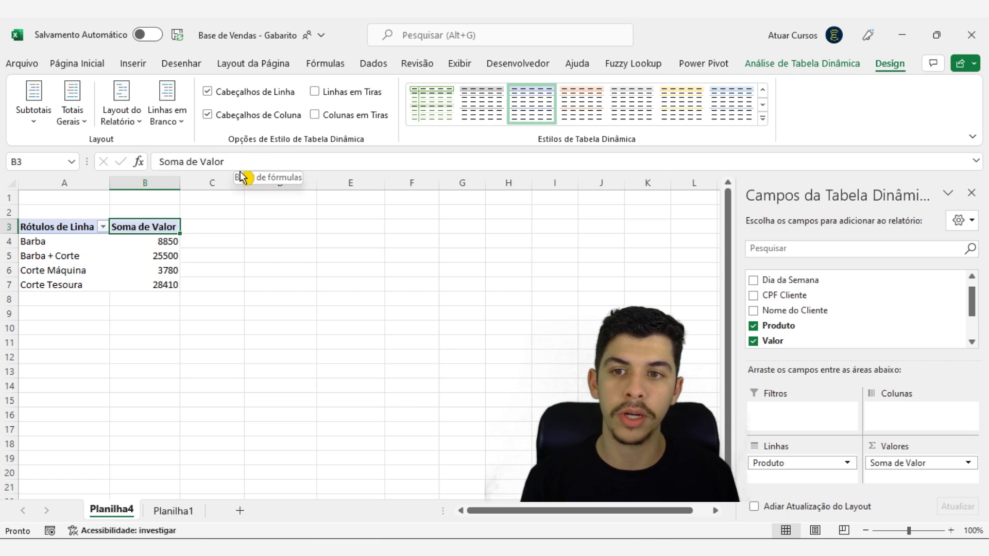
{"action": "left_click_drag", "start_coordinate": [224, 162], "coordinate": [164, 161]}
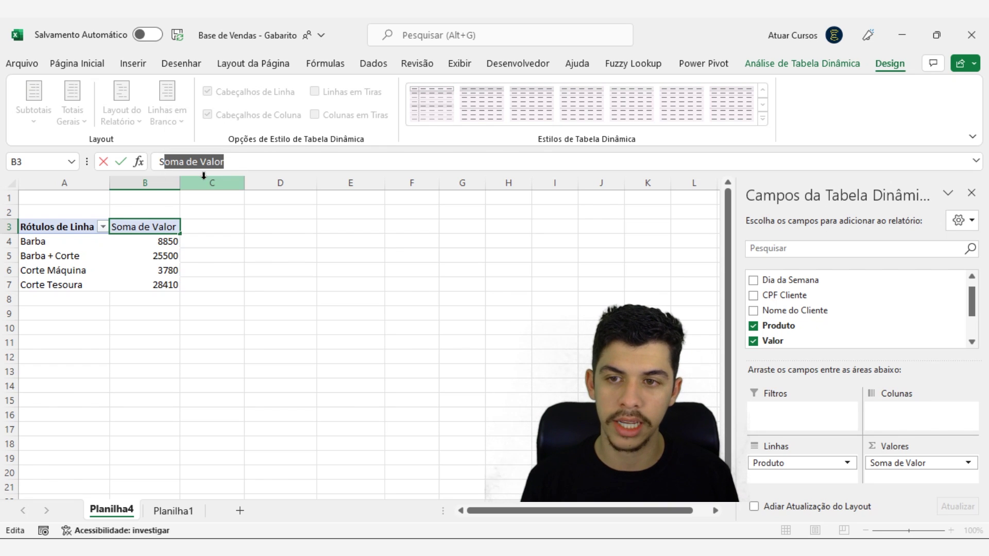
{"action": "type", "text": "Total por Prou"}
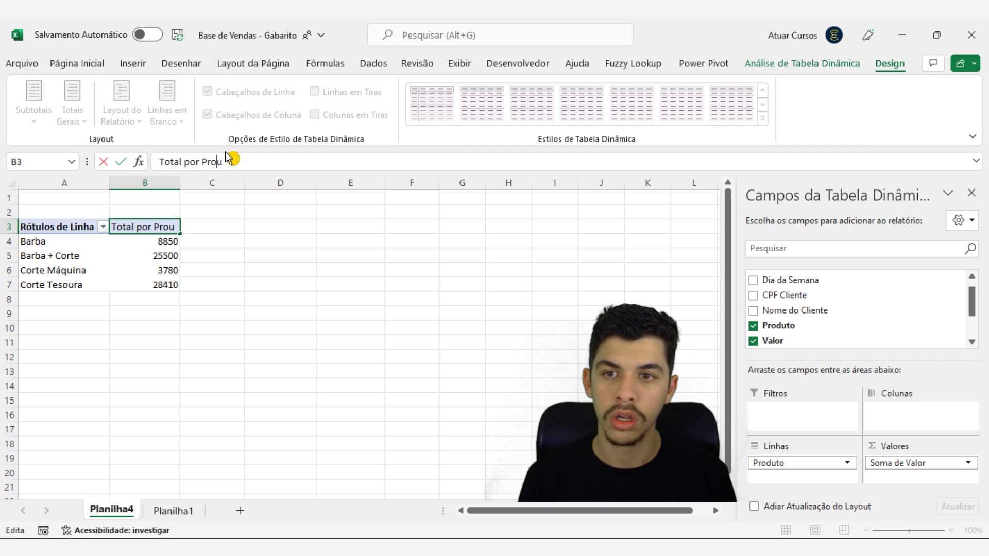
{"action": "key", "text": "BackSpace"}
{"action": "type", "text": "duto"}
{"action": "key", "text": "Return"}
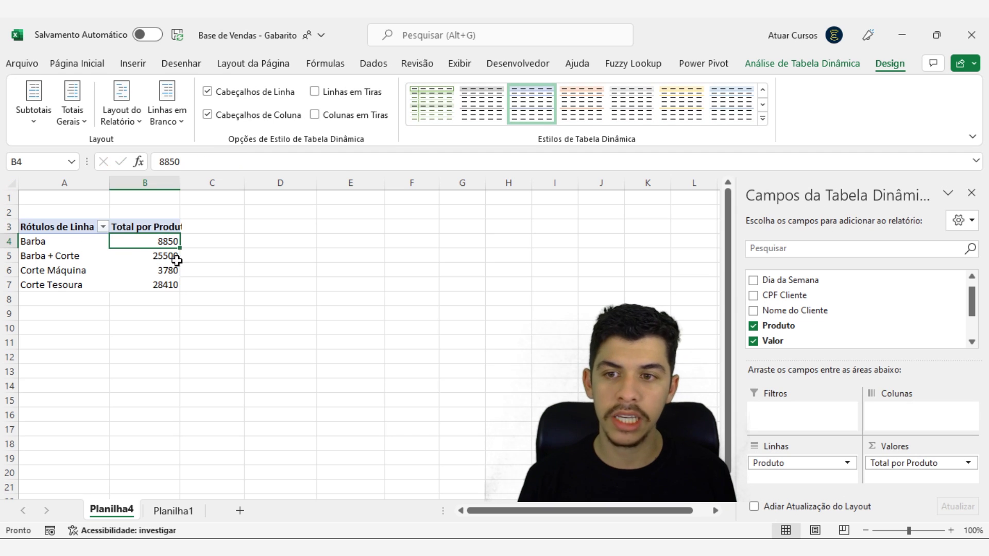
{"action": "double_click", "coordinate": [180, 182]}
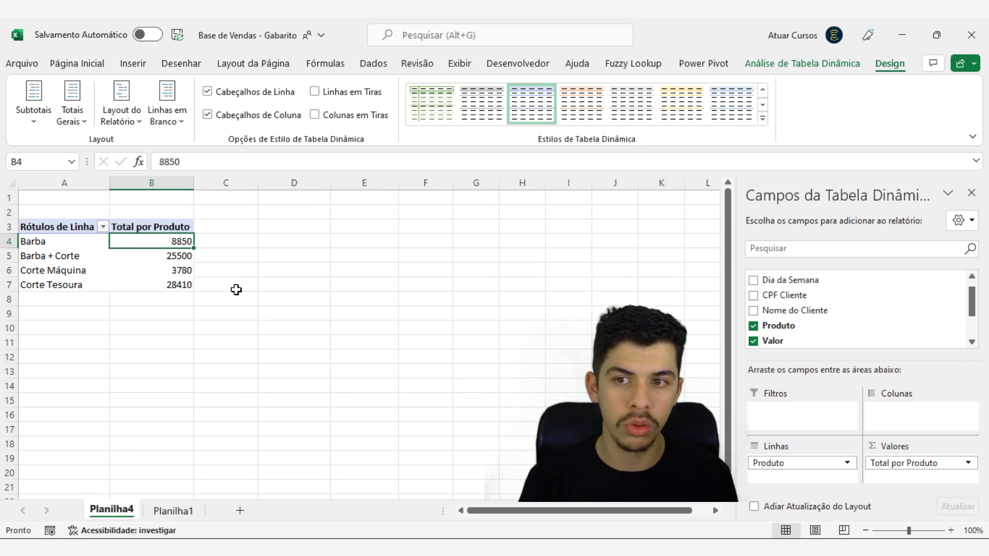
Rename the pivot table's Rótulos de Linha header in A3 to Produto
{"action": "left_click", "coordinate": [157, 228]}
{"action": "left_click", "coordinate": [62, 229]}
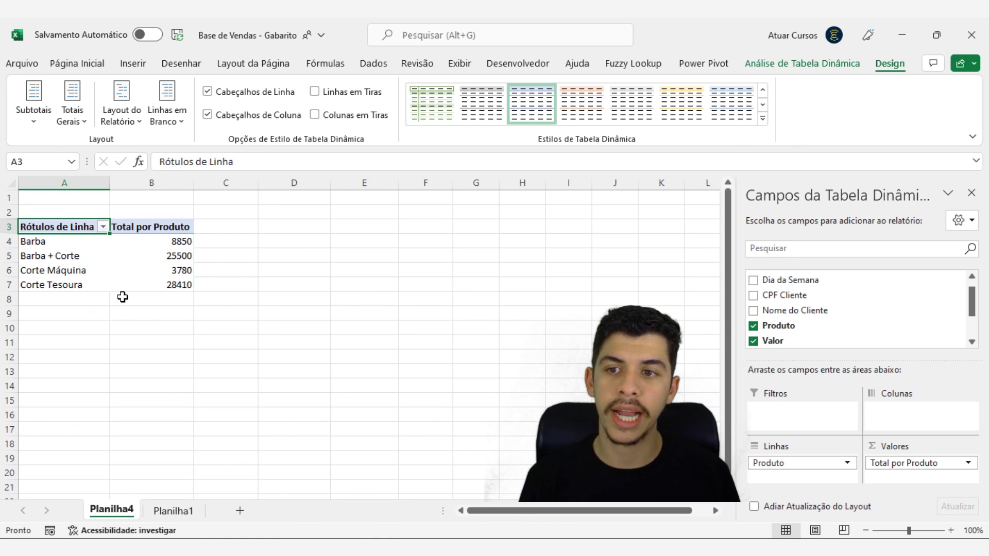
{"action": "key", "text": "Down"}
{"action": "key", "text": "Up"}
{"action": "type", "text": "Pro"}
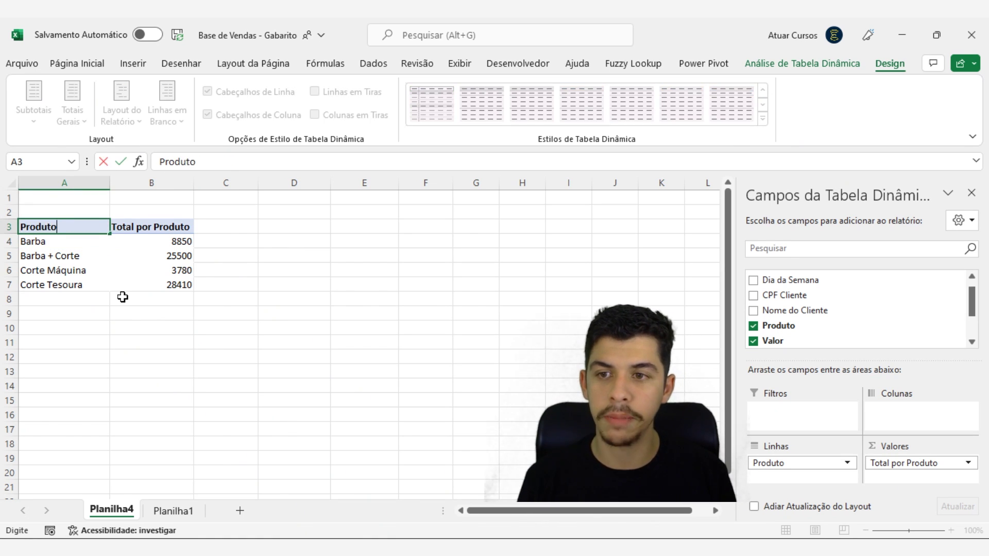
{"action": "key", "text": "Return"}
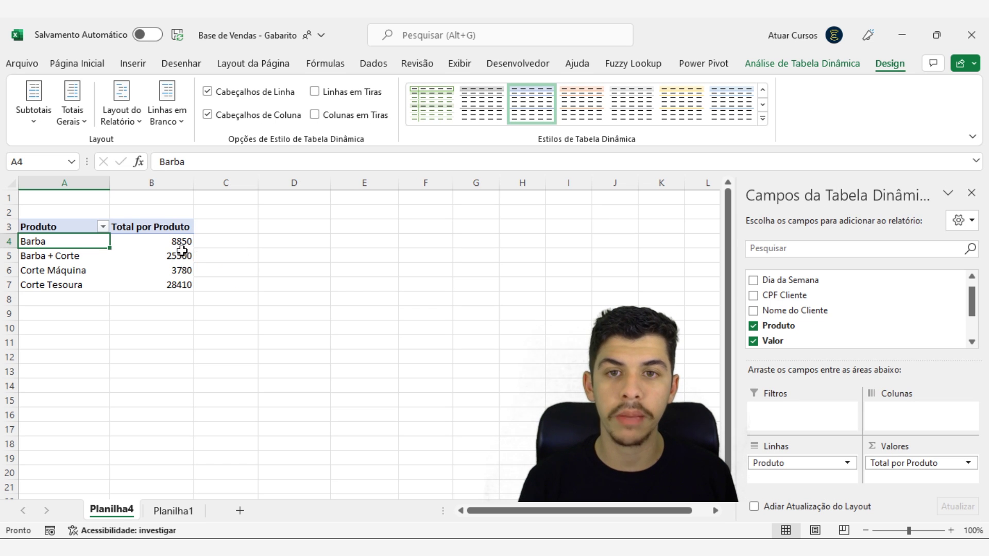
Switch to the Notepad task list, highlight the Ticket Médio por Profissional line and return to the workbook
{"action": "left_click", "coordinate": [664, 479]}
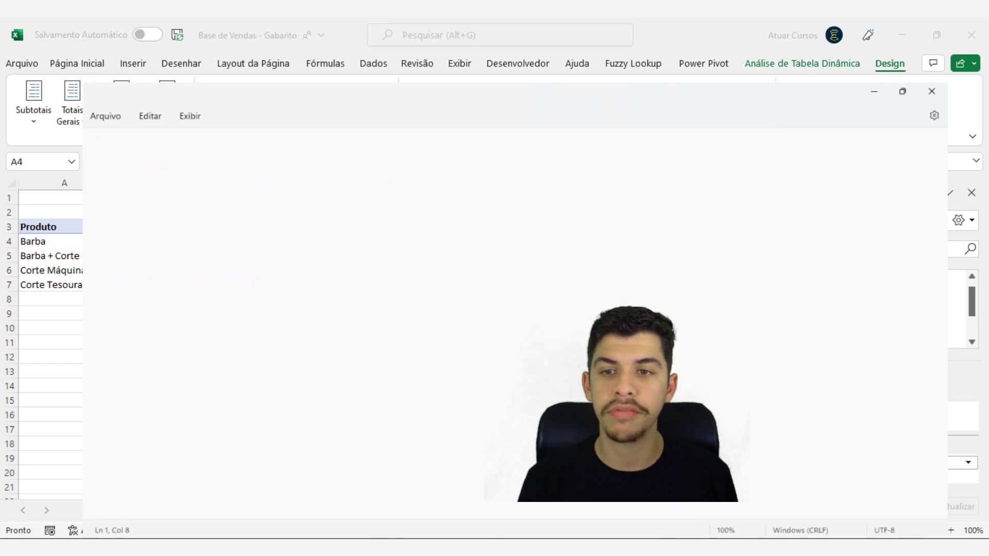
{"action": "left_click_drag", "start_coordinate": [394, 141], "coordinate": [21, 123]}
{"action": "left_click", "coordinate": [906, 29]}
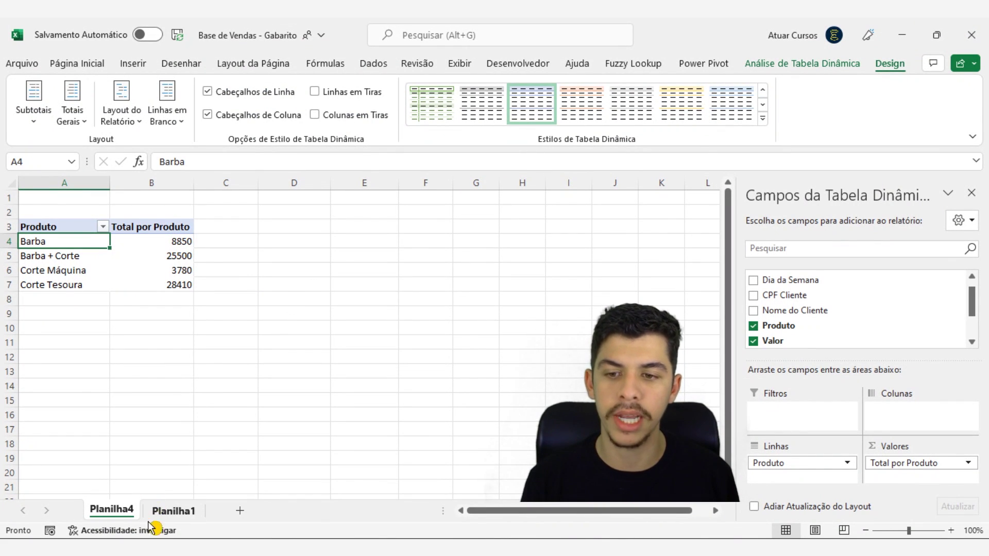
Select the entire sales data table on Planilha1
{"action": "left_click", "coordinate": [173, 511]}
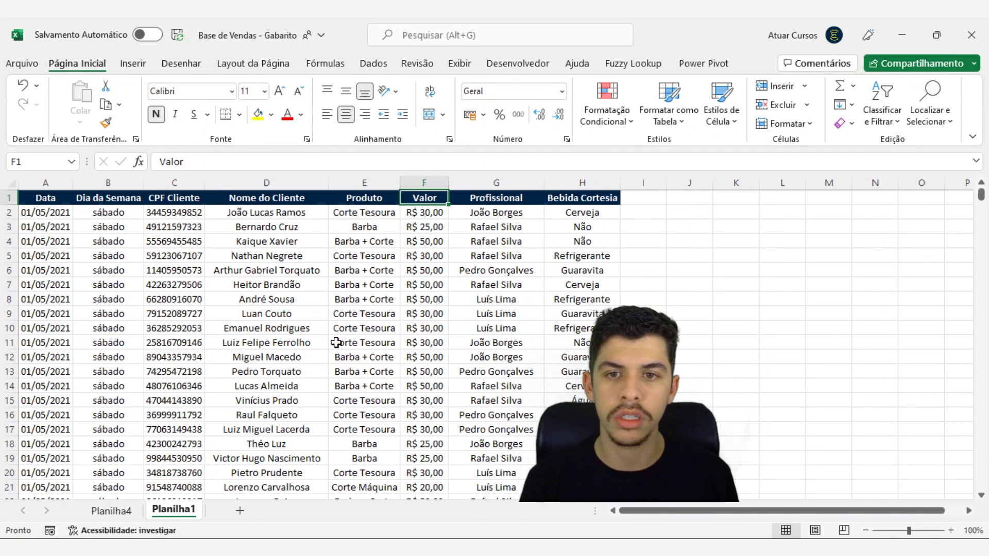
{"action": "left_click", "coordinate": [288, 241]}
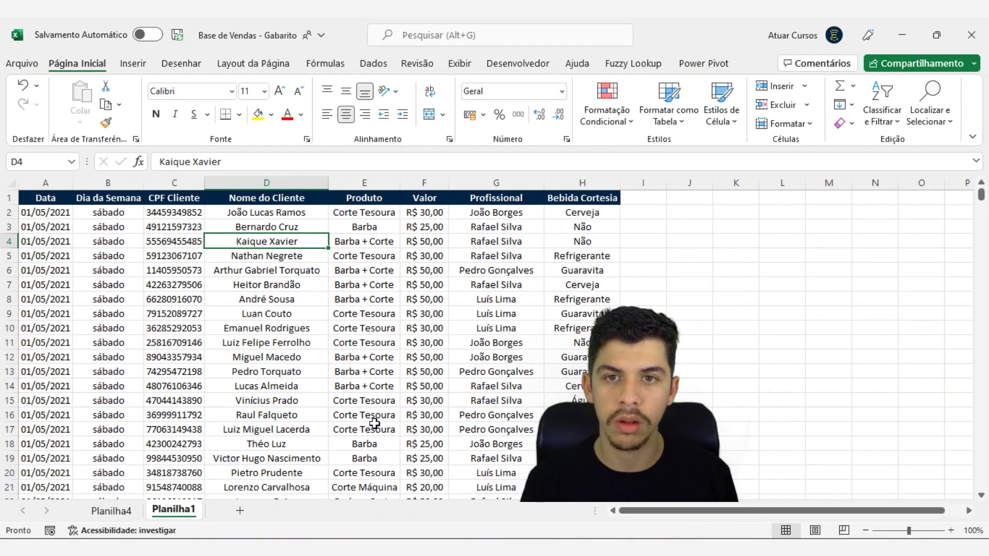
{"action": "key", "text": "ctrl+a"}
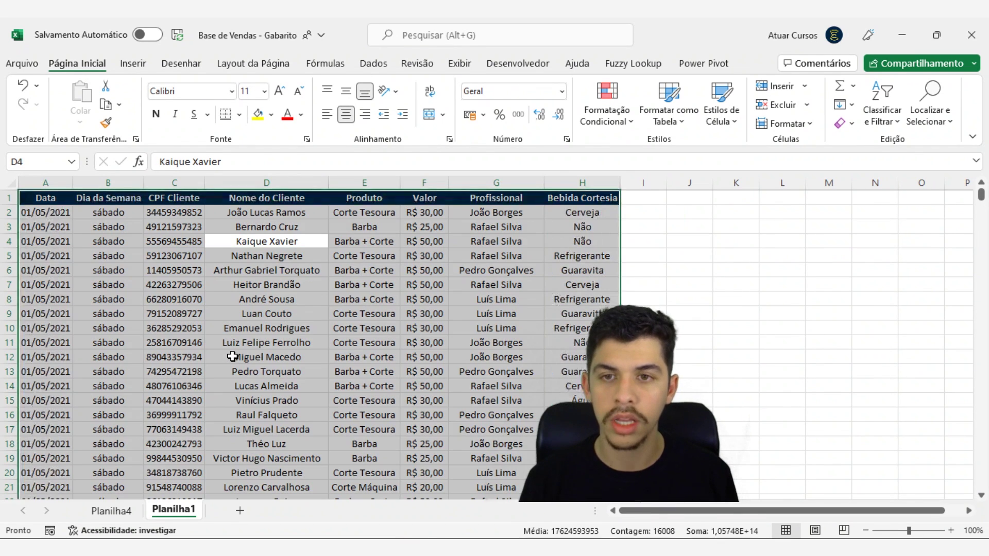
Insert a pivot table from Planilha1!$A$1:$H$2001 on a new worksheet
{"action": "left_click", "coordinate": [140, 63]}
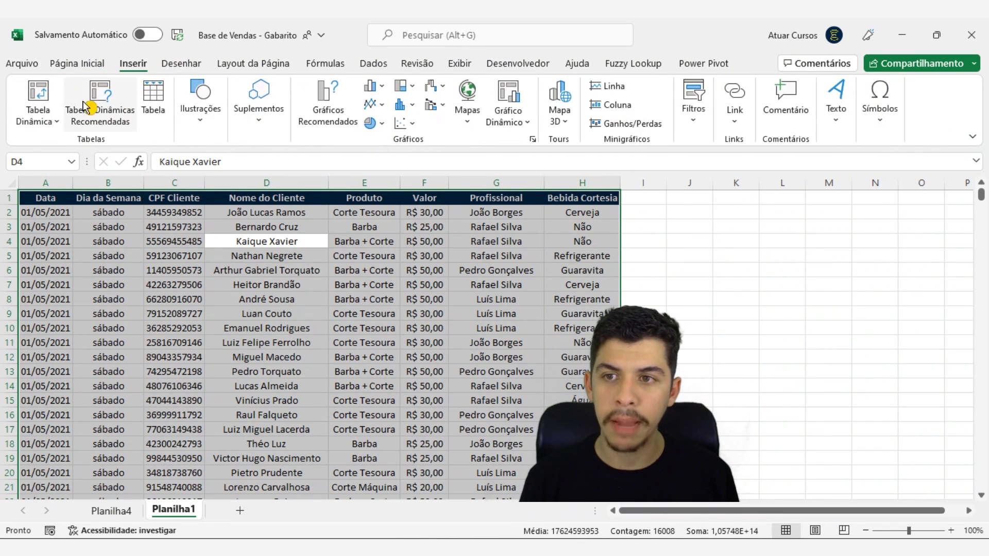
{"action": "left_click", "coordinate": [41, 98]}
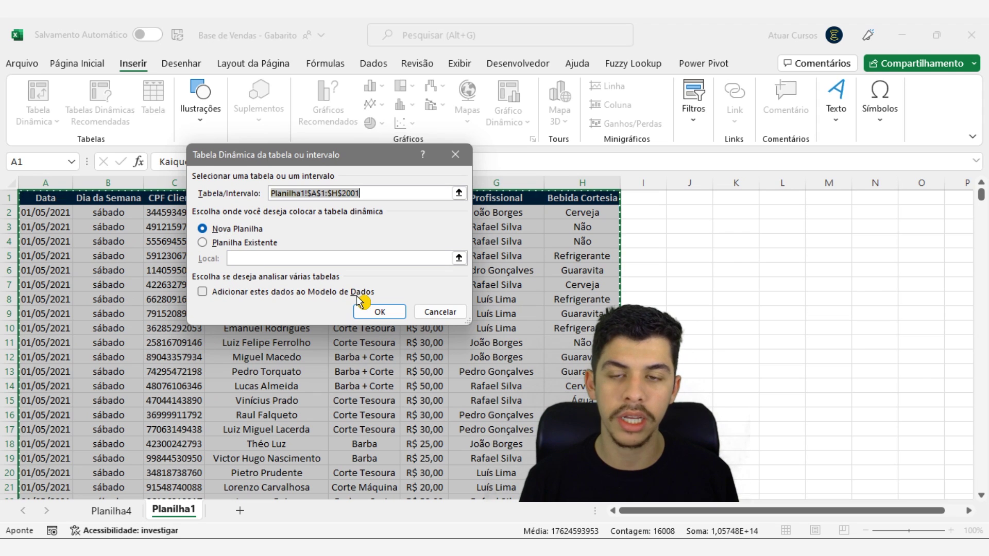
{"action": "left_click", "coordinate": [371, 315]}
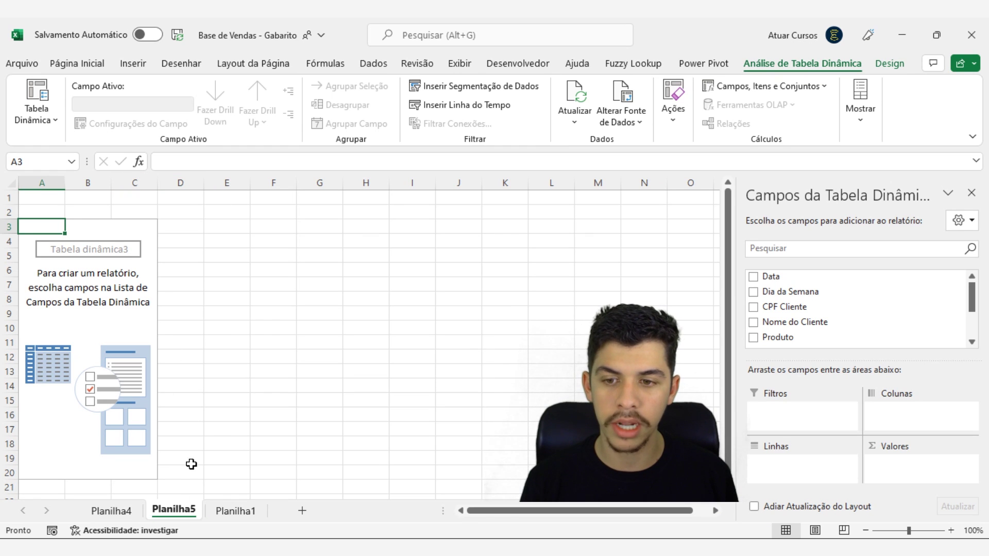
Delete the Planilha5 worksheet with the empty pivot table
{"action": "right_click", "coordinate": [183, 512]}
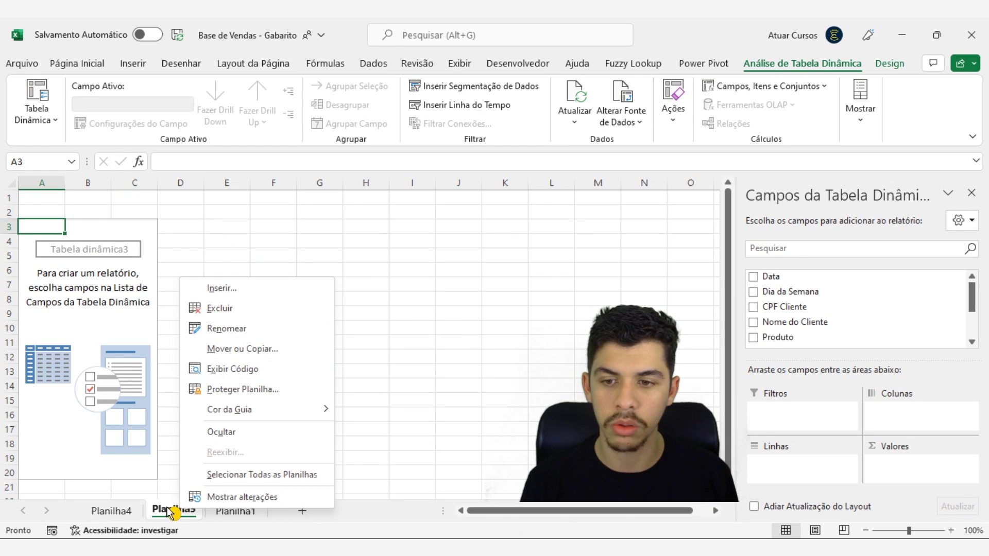
{"action": "left_click", "coordinate": [213, 315]}
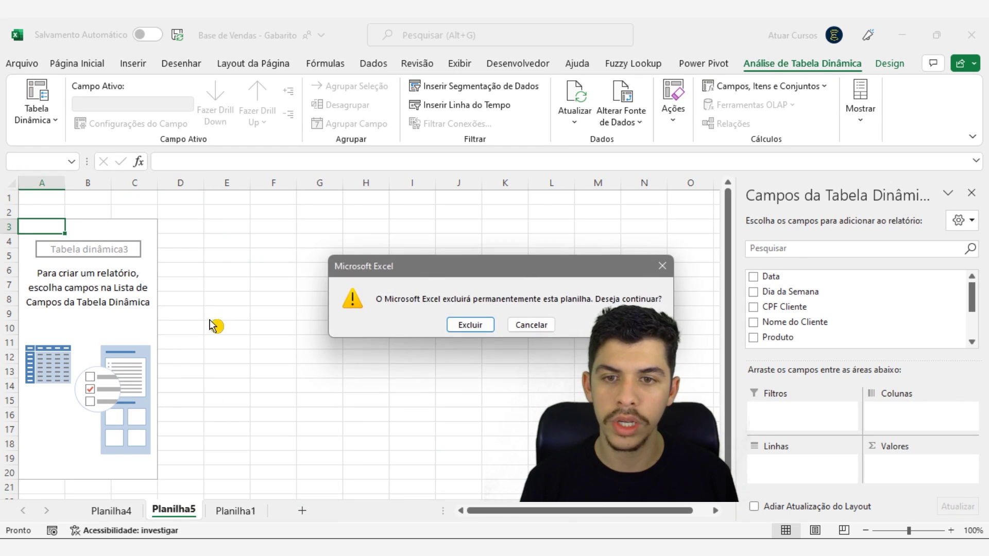
{"action": "left_click", "coordinate": [477, 330]}
Insert a pivot table from Planilha1!$A$1:$H$2001 on the existing Planilha4 worksheet at cell D3
{"action": "left_click", "coordinate": [128, 65]}
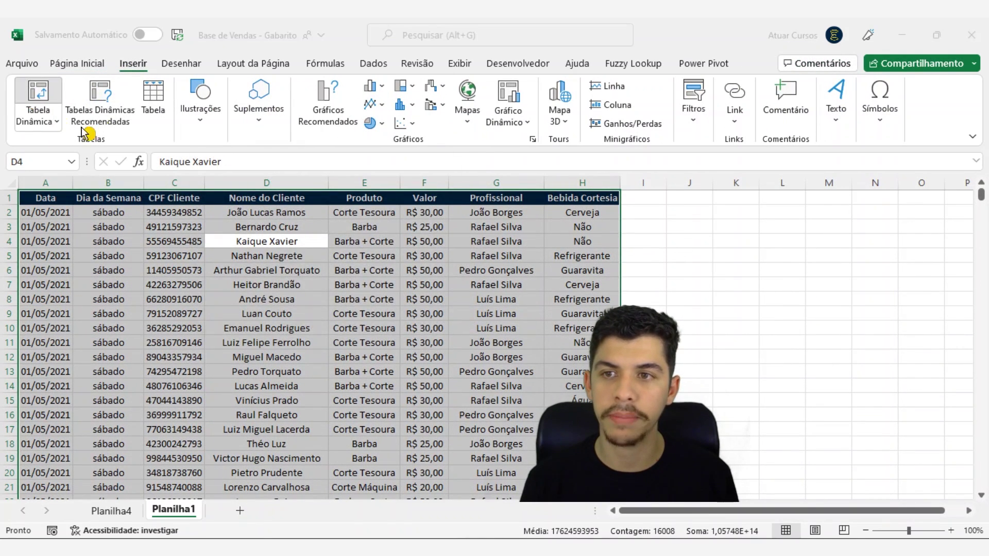
{"action": "left_click", "coordinate": [37, 98]}
{"action": "left_click", "coordinate": [221, 245]}
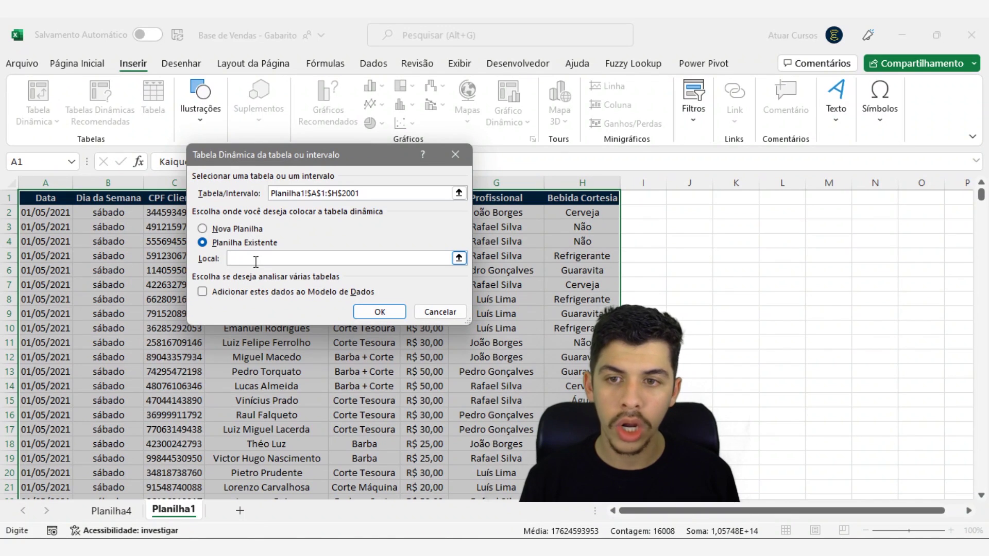
{"action": "left_click", "coordinate": [133, 514]}
{"action": "left_click_drag", "start_coordinate": [285, 160], "coordinate": [161, 323]}
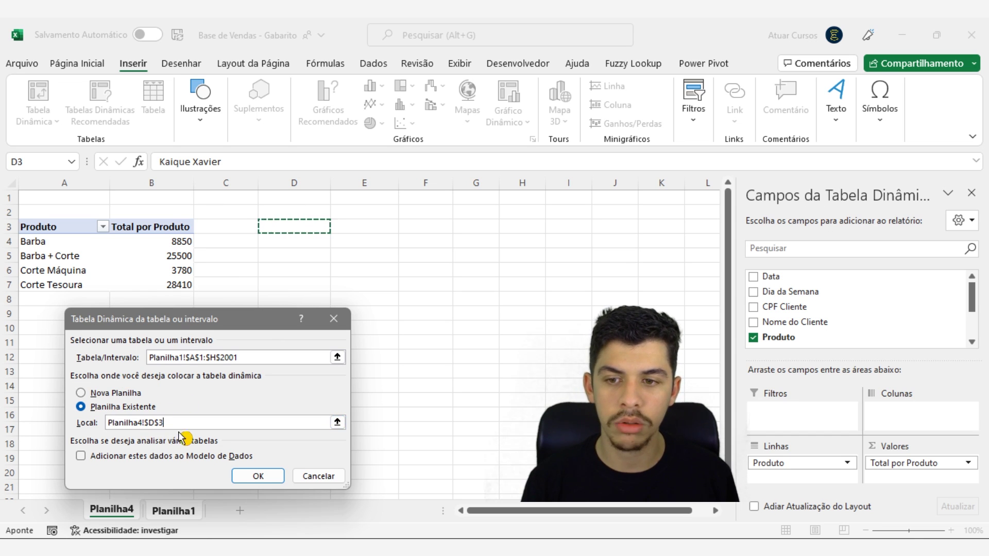
{"action": "left_click", "coordinate": [269, 480]}
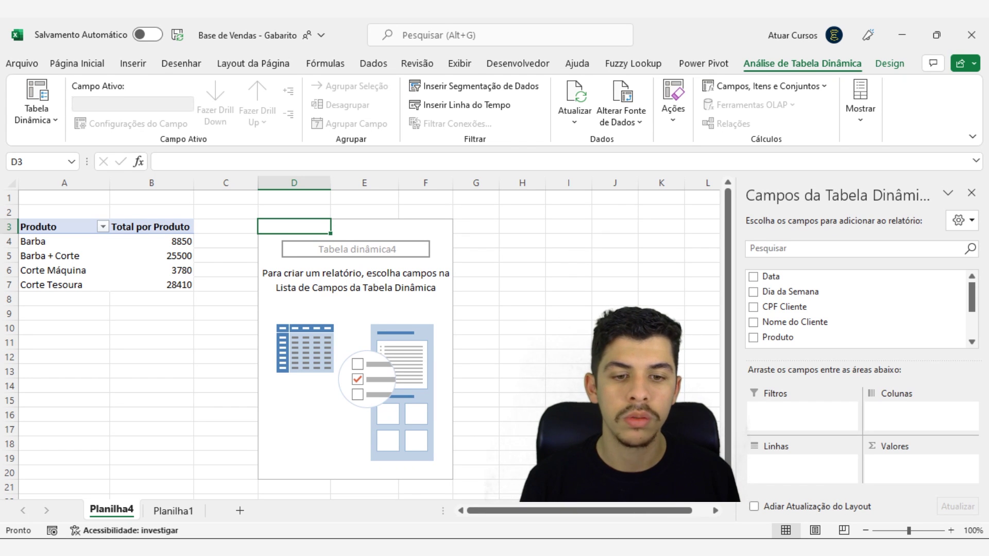
Check the Ticket Médio por Profissional note and compare the pivot field list with the column headers on Planilha1
{"action": "left_click", "coordinate": [639, 464]}
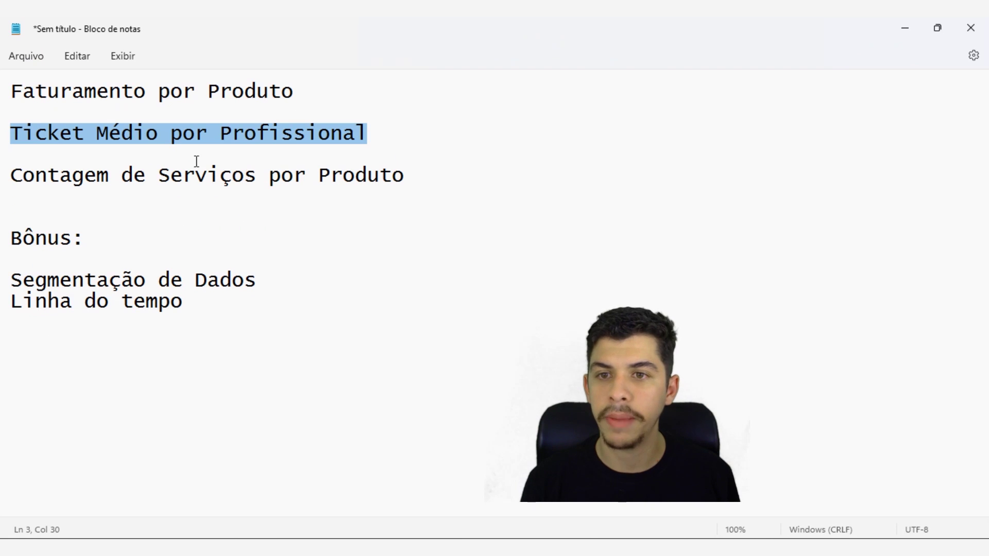
{"action": "left_click", "coordinate": [905, 29]}
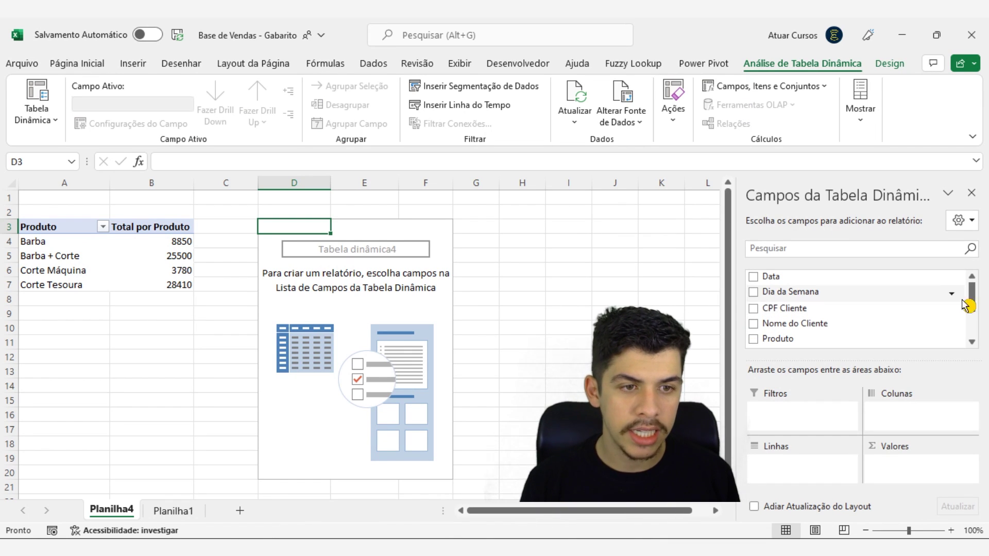
{"action": "mouse_move", "coordinate": [975, 296]}
{"action": "left_mouse_down"}
{"action": "mouse_move", "coordinate": [965, 333]}
{"action": "mouse_move", "coordinate": [971, 282]}
{"action": "left_mouse_up"}
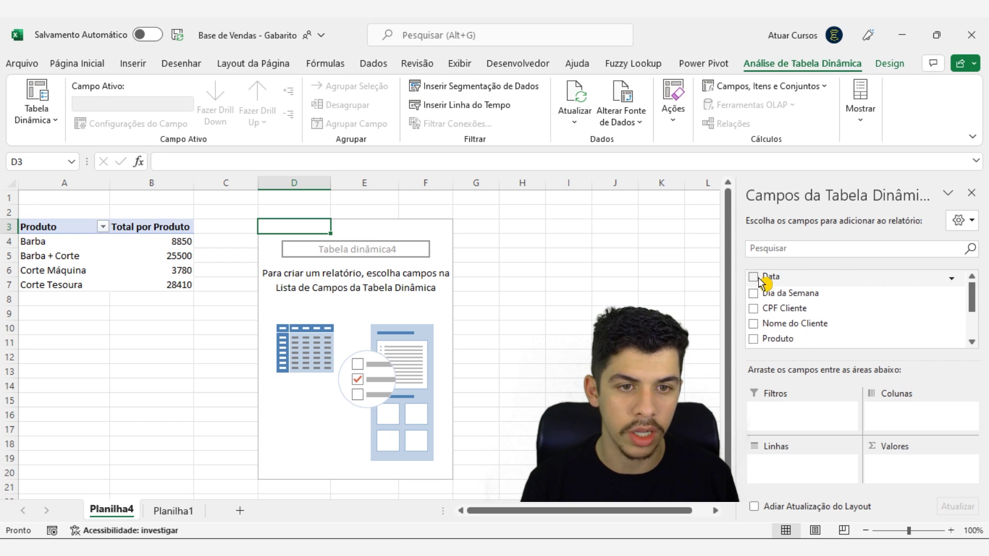
{"action": "left_click", "coordinate": [171, 515]}
{"action": "left_click", "coordinate": [56, 202]}
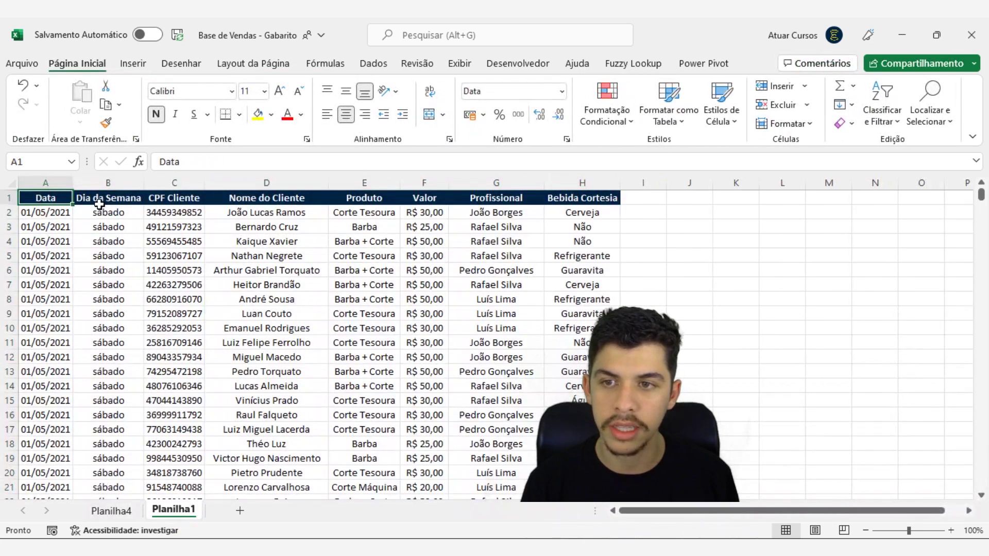
{"action": "left_click", "coordinate": [109, 199]}
{"action": "left_click", "coordinate": [190, 200]}
{"action": "left_click", "coordinate": [128, 512]}
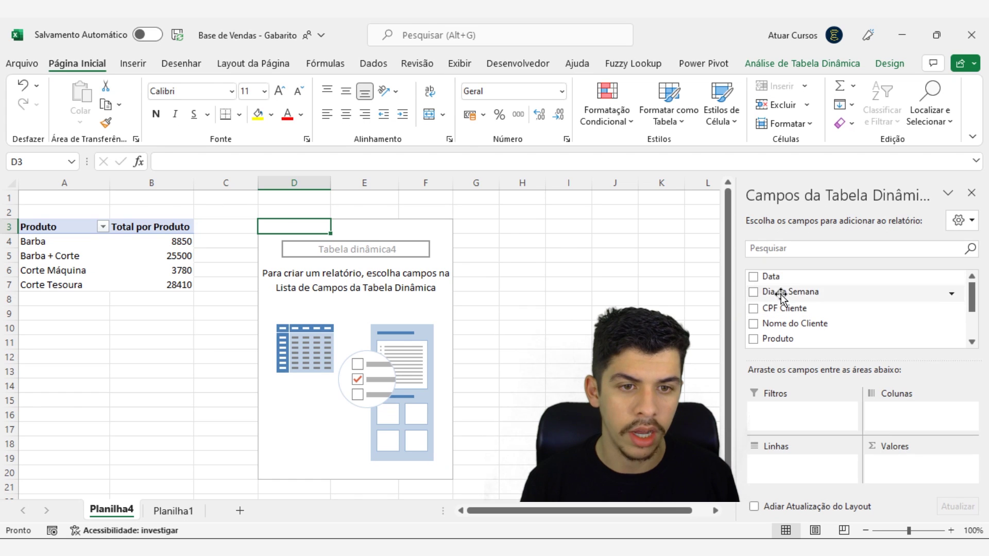
Add Profissional to the rows and Valor to the values of the pivot table at D3
{"action": "left_click_drag", "start_coordinate": [972, 295], "coordinate": [972, 325]}
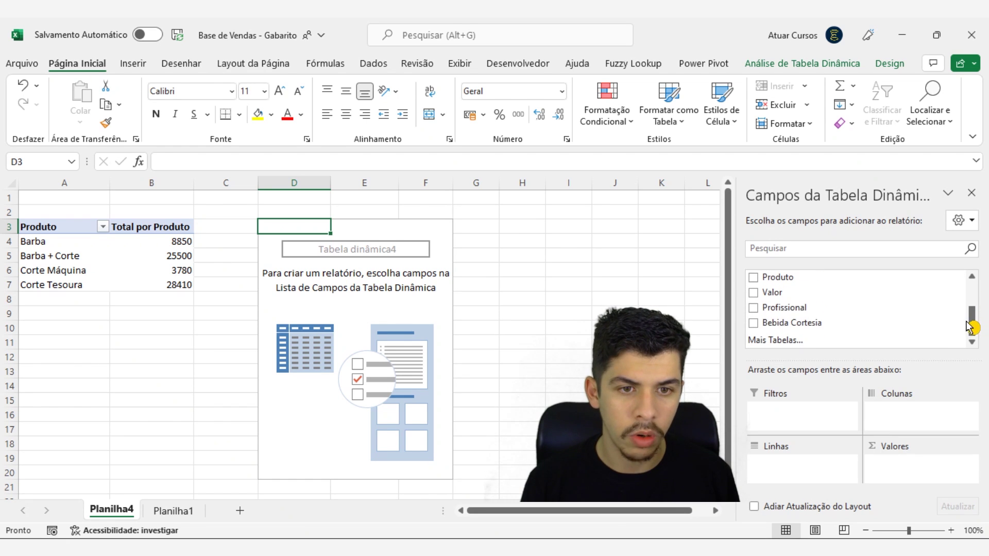
{"action": "left_click_drag", "start_coordinate": [774, 308], "coordinate": [793, 470]}
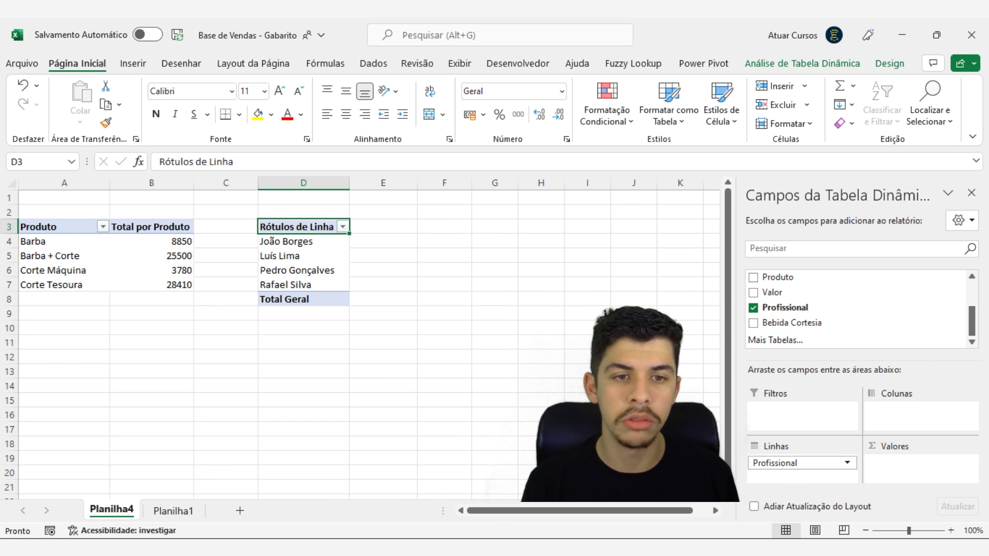
{"action": "left_click", "coordinate": [753, 298]}
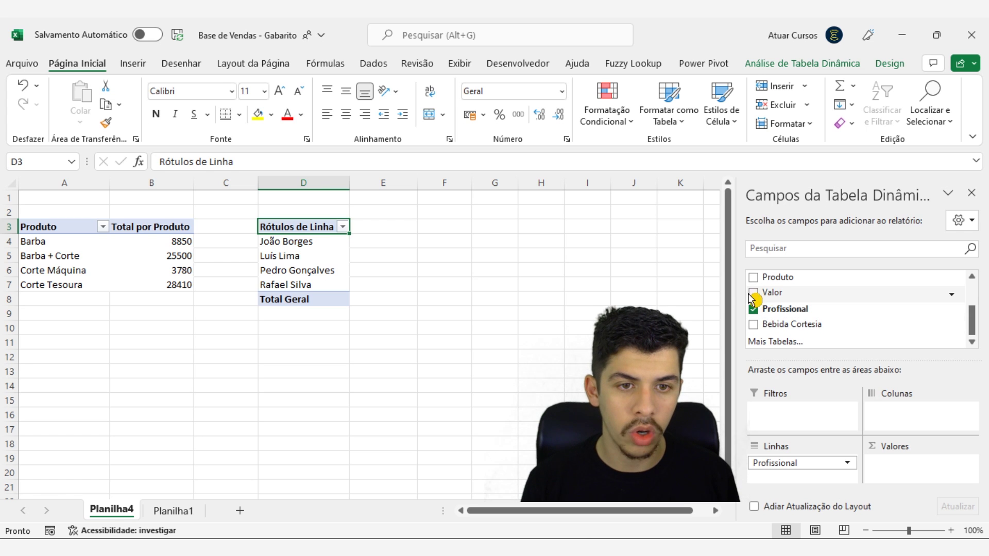
{"action": "left_click_drag", "start_coordinate": [765, 292], "coordinate": [927, 480]}
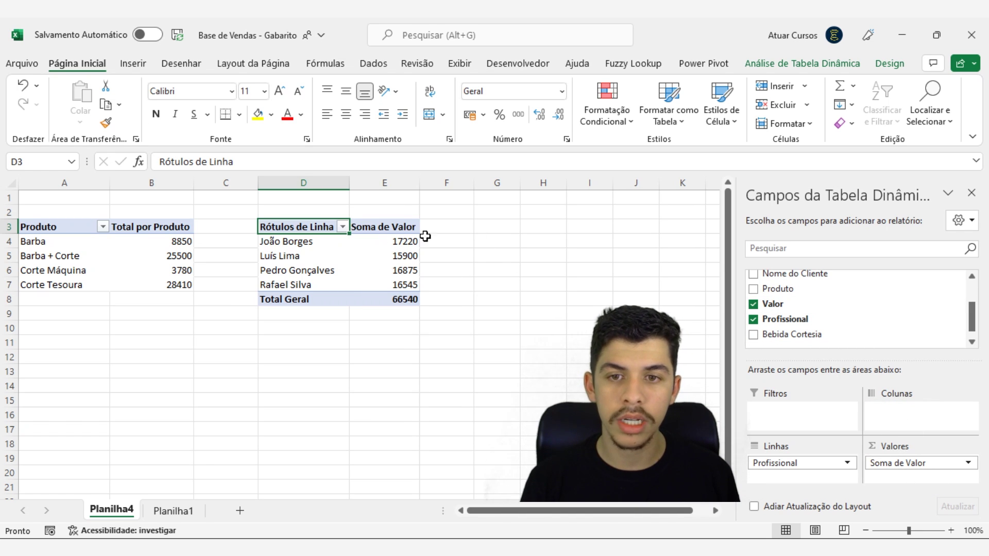
Change the Valor field's summary calculation to Média in the pivot table by Profissional
{"action": "mouse_move", "coordinate": [399, 242]}
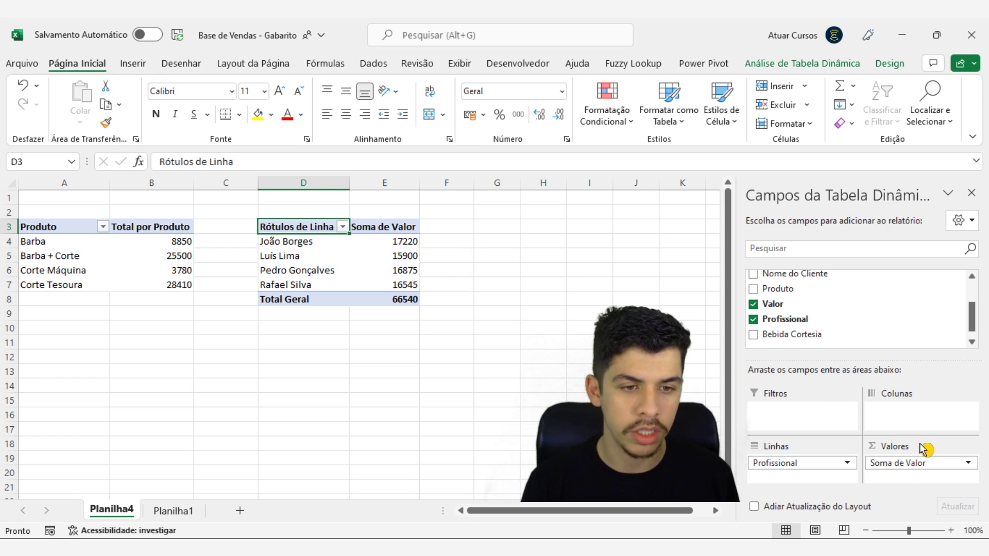
{"action": "left_click", "coordinate": [969, 465]}
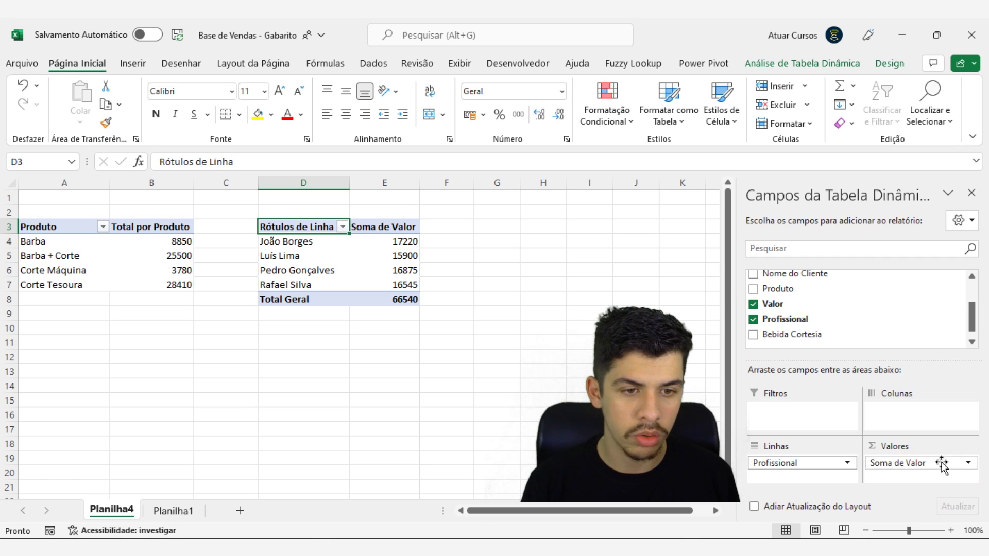
{"action": "left_click", "coordinate": [969, 466]}
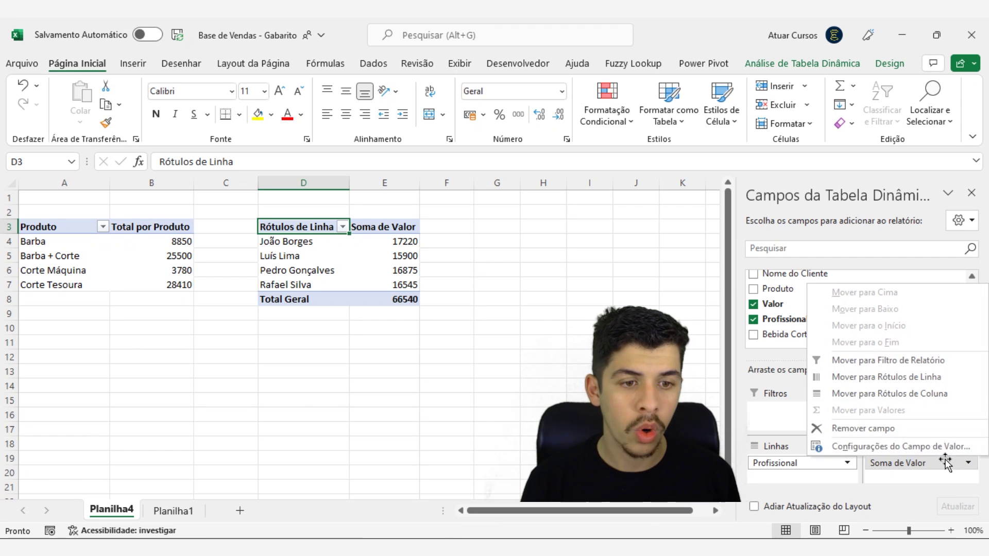
{"action": "left_click", "coordinate": [923, 449]}
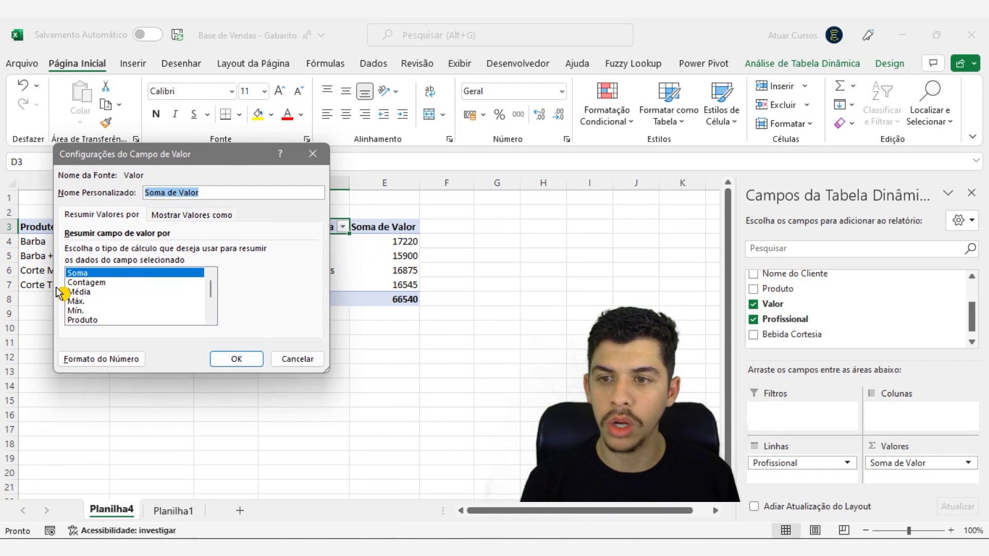
{"action": "left_click", "coordinate": [92, 282]}
{"action": "left_click", "coordinate": [85, 293]}
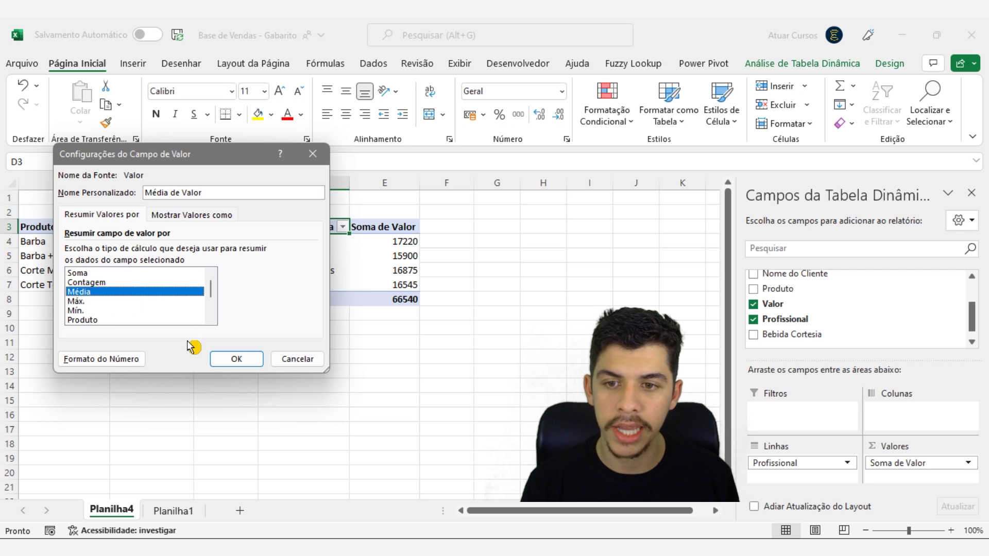
{"action": "left_click", "coordinate": [256, 366]}
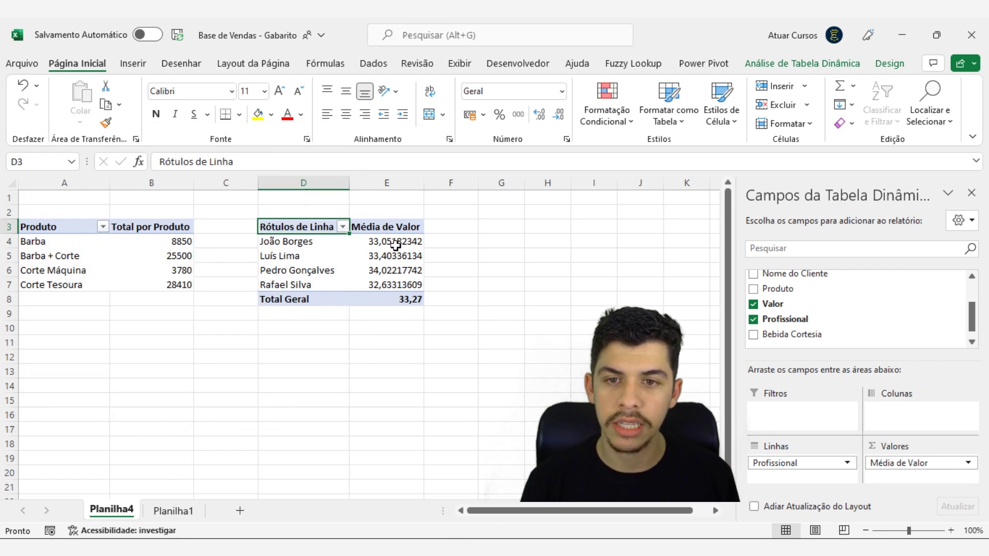
Format the average values in E4:E8 as Moeda
{"action": "left_click_drag", "start_coordinate": [395, 243], "coordinate": [390, 299]}
{"action": "left_click_drag", "start_coordinate": [386, 241], "coordinate": [376, 298]}
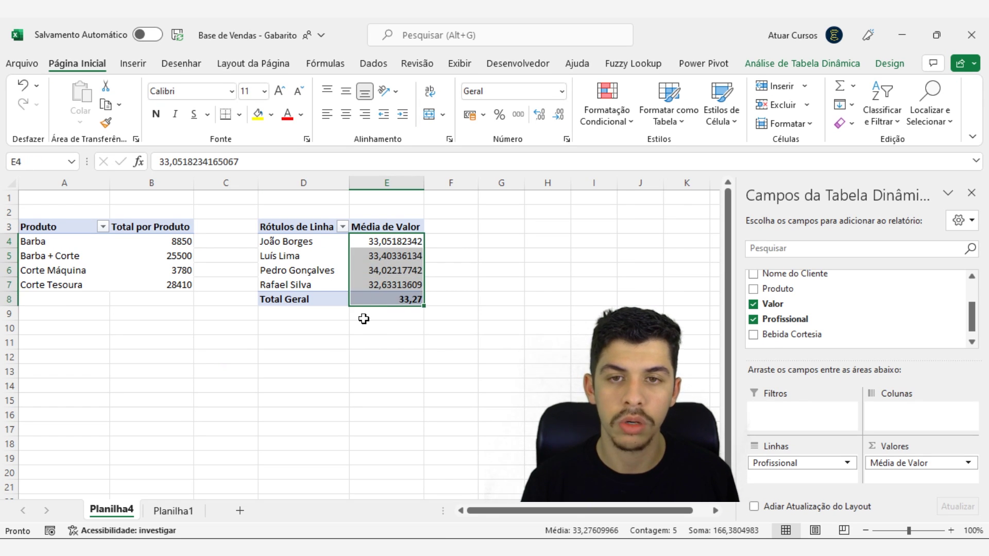
{"action": "left_click", "coordinate": [562, 92]}
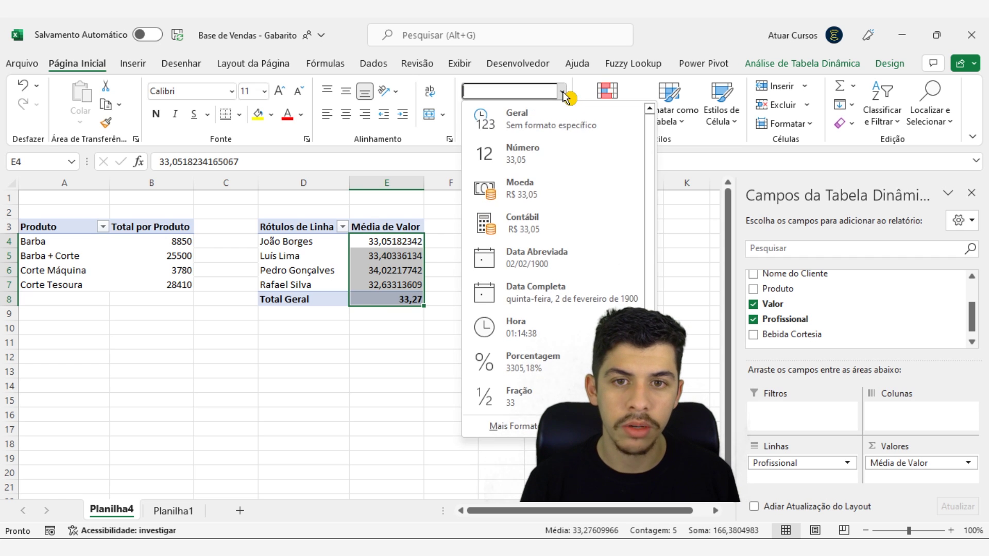
{"action": "left_click", "coordinate": [517, 198]}
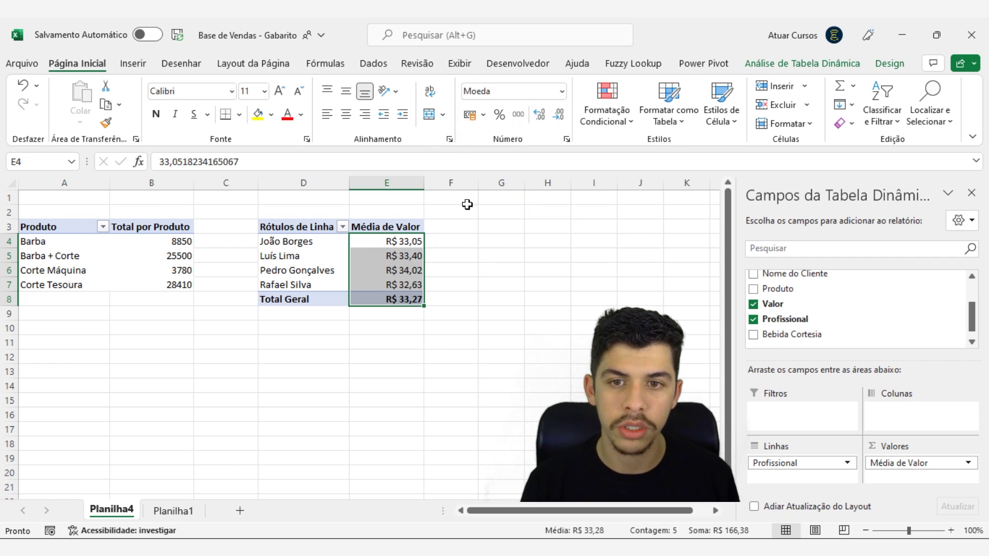
Center the average values in E4:E8, and format the product totals in B4:B7 as Moeda with centered alignment
{"action": "left_click", "coordinate": [345, 114]}
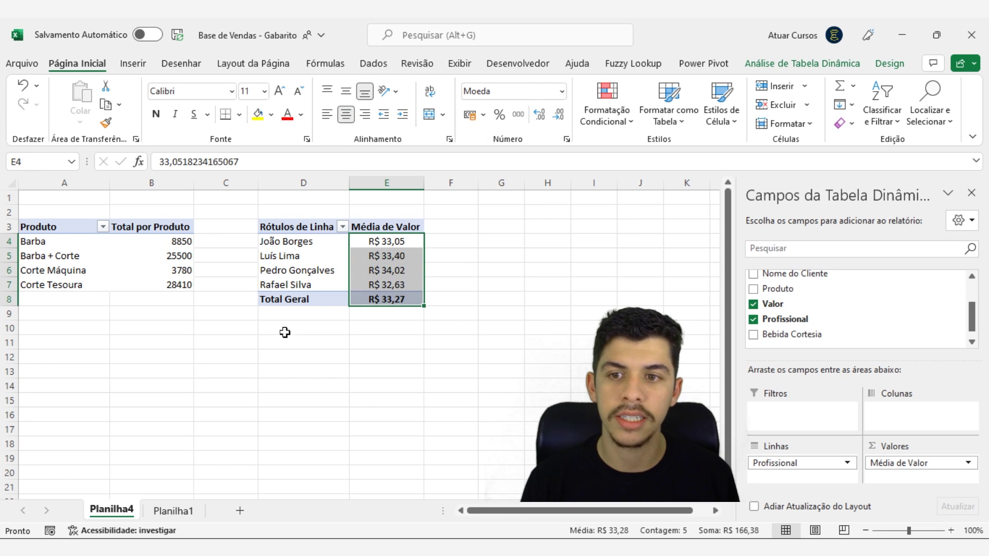
{"action": "left_click_drag", "start_coordinate": [168, 243], "coordinate": [179, 283]}
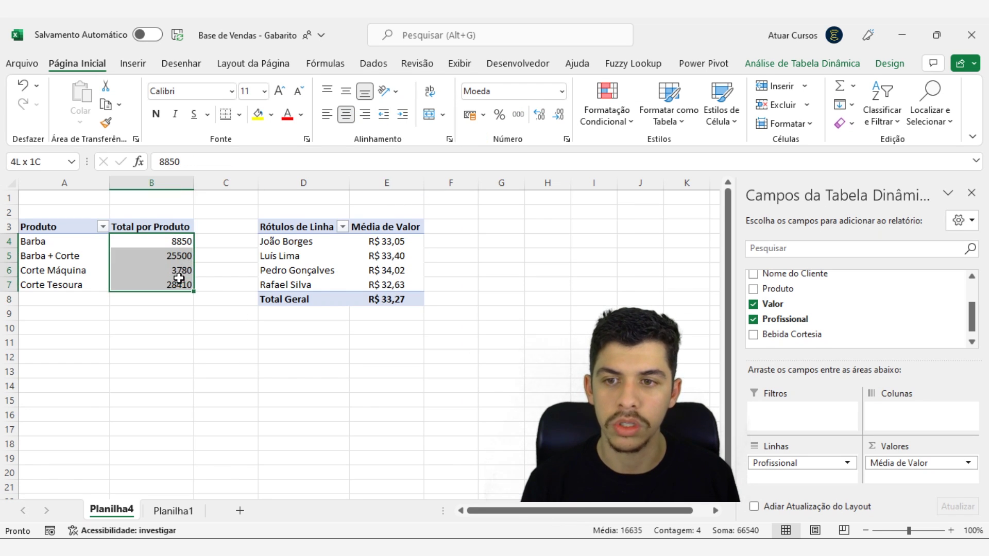
{"action": "left_click", "coordinate": [562, 91]}
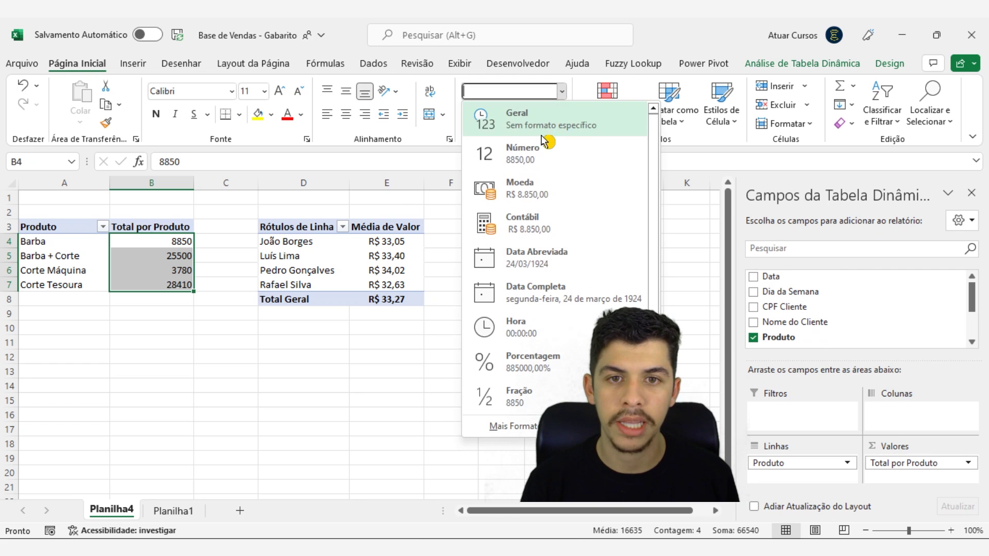
{"action": "left_click", "coordinate": [521, 192]}
{"action": "left_click", "coordinate": [346, 113]}
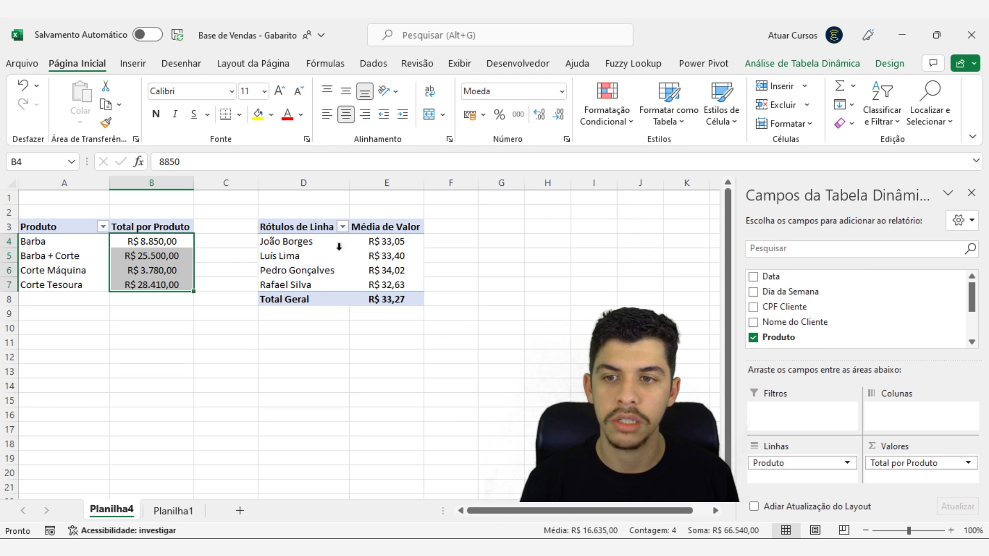
Disable the grand totals for rows and columns in the pivot table by Profissional
{"action": "left_click_drag", "start_coordinate": [410, 241], "coordinate": [402, 293]}
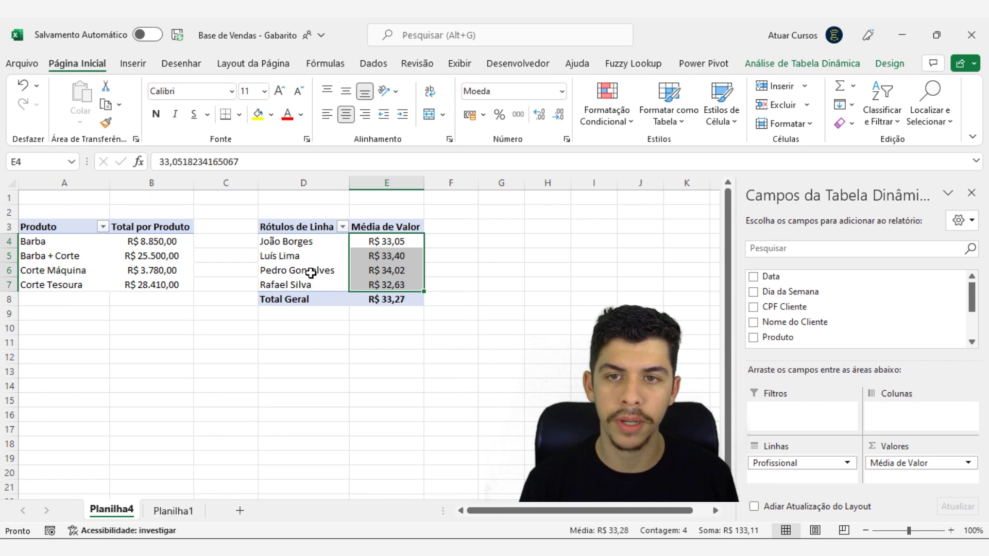
{"action": "left_click", "coordinate": [887, 63]}
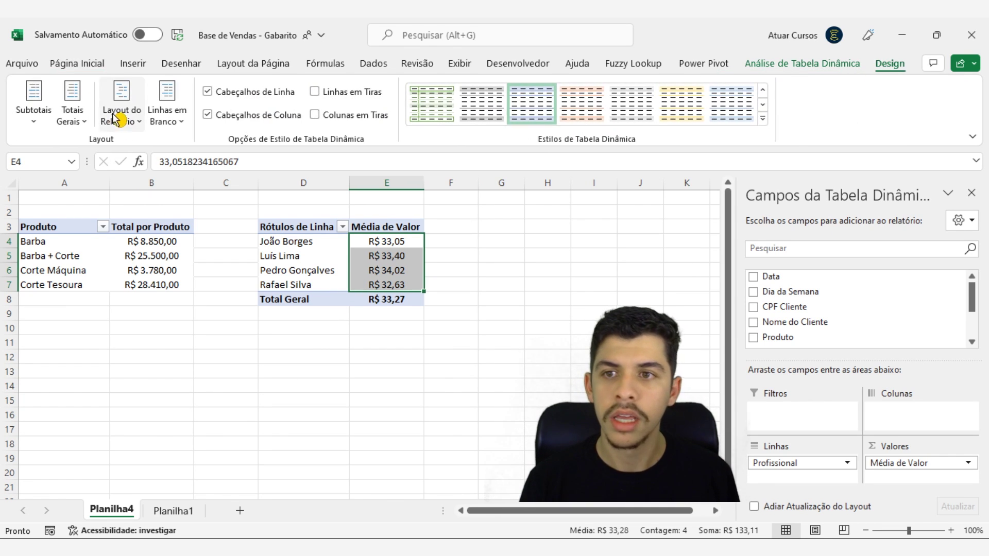
{"action": "left_click", "coordinate": [72, 118]}
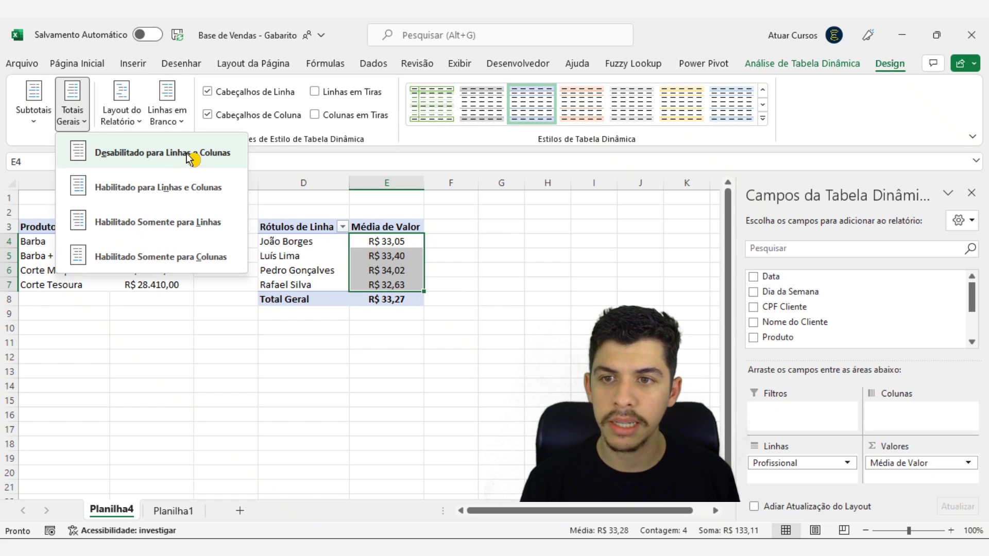
{"action": "left_click", "coordinate": [153, 153]}
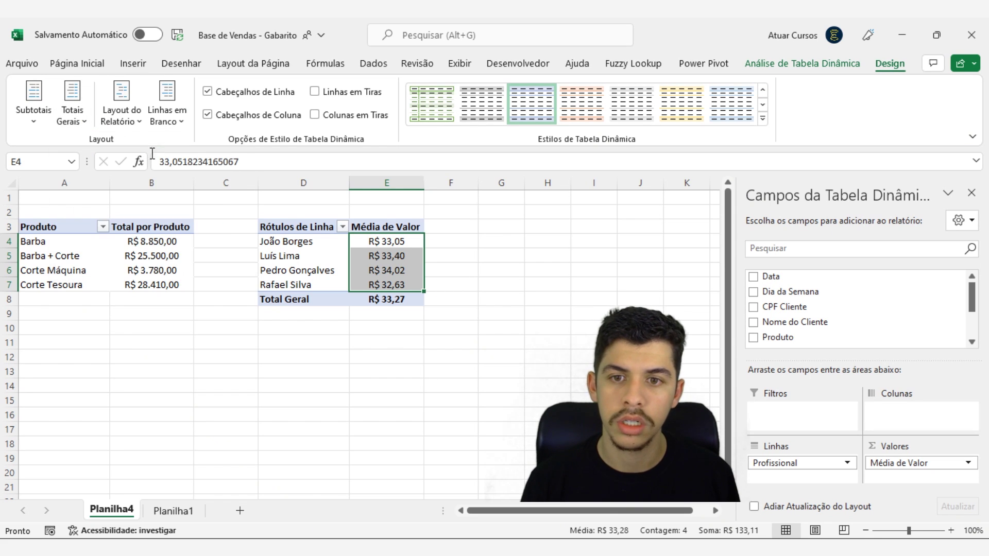
{"action": "left_click", "coordinate": [359, 253]}
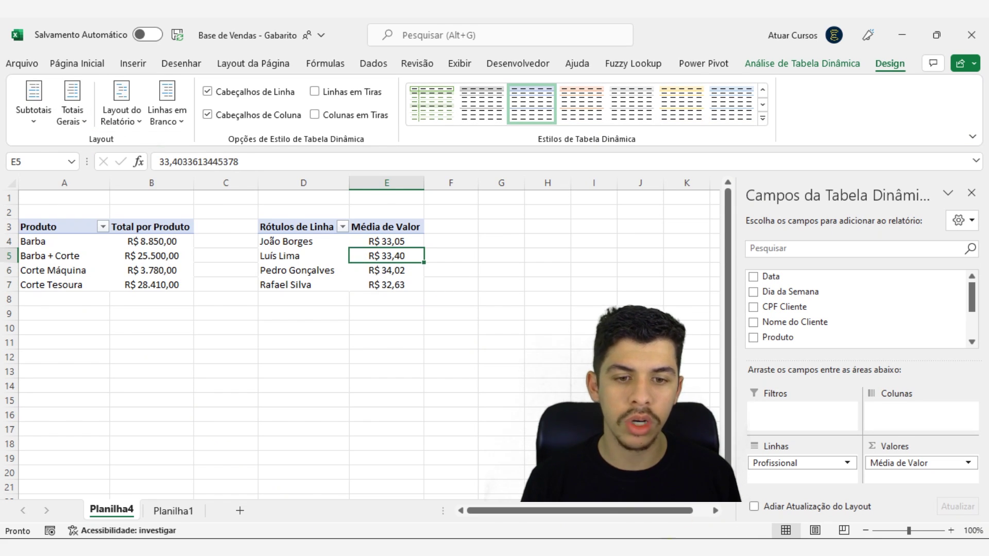
Check the Contagem de Serviços por Produto item in the Bloco de notas list and review the sales base on Planilha1
{"action": "left_click", "coordinate": [634, 513]}
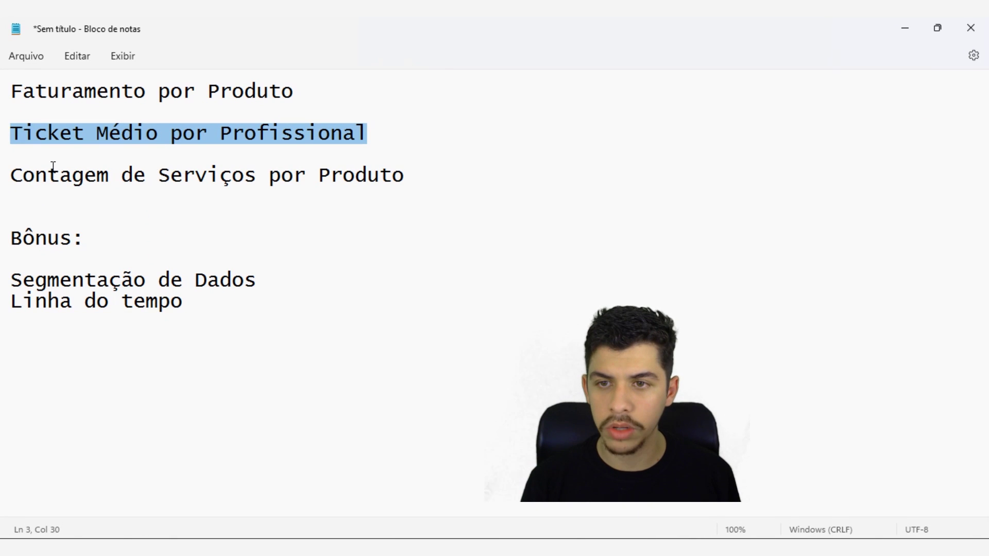
{"action": "left_click_drag", "start_coordinate": [22, 175], "coordinate": [409, 190]}
{"action": "left_click", "coordinate": [411, 179]}
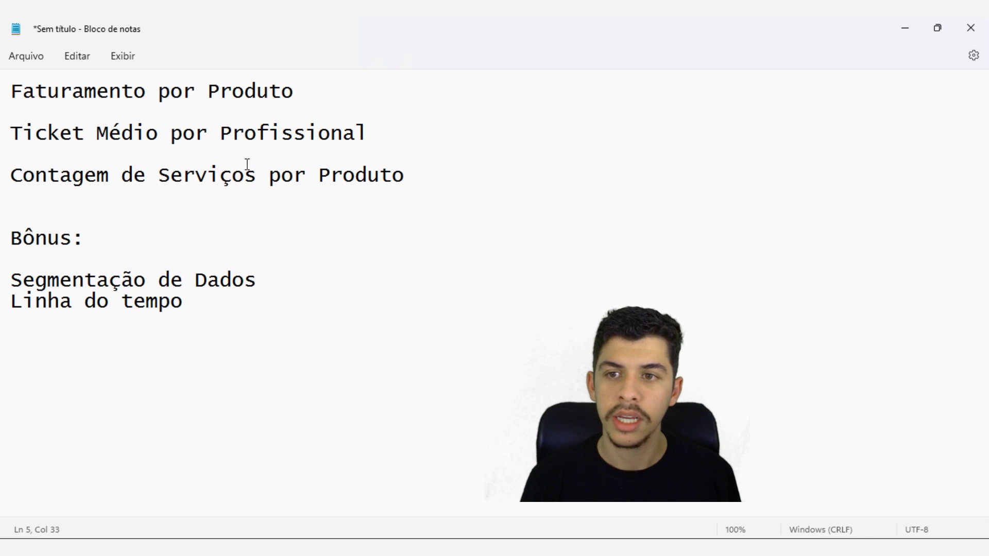
{"action": "left_click", "coordinate": [905, 28]}
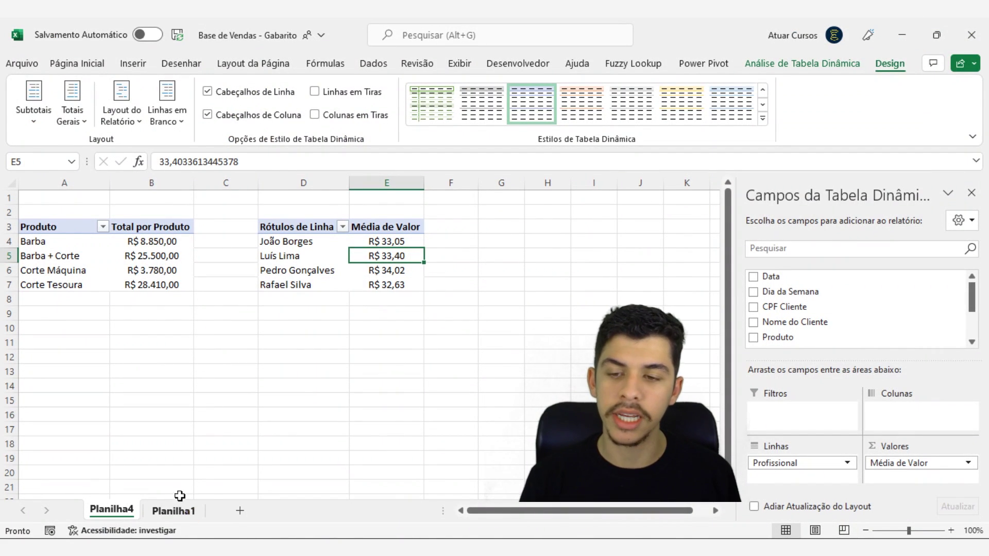
{"action": "left_click", "coordinate": [170, 512]}
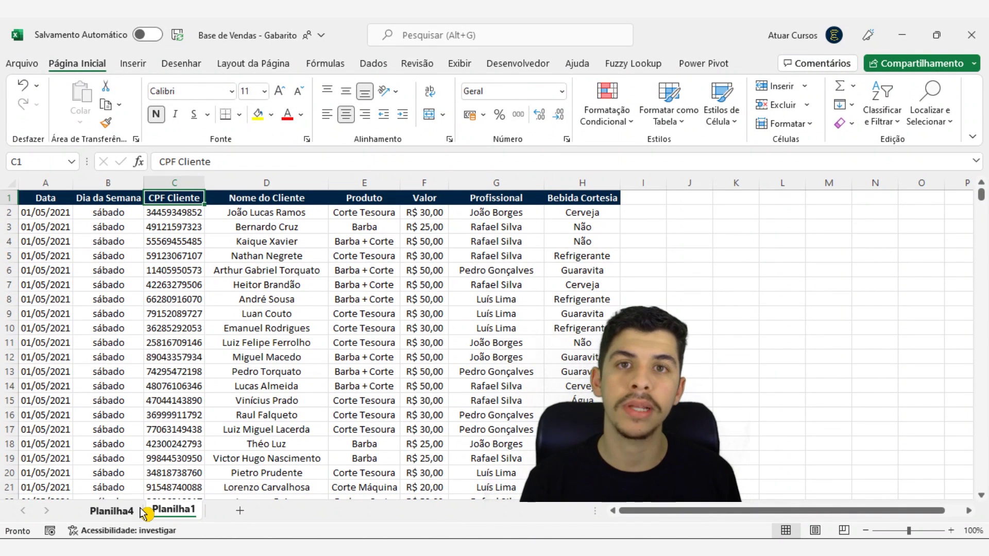
{"action": "left_click", "coordinate": [111, 511]}
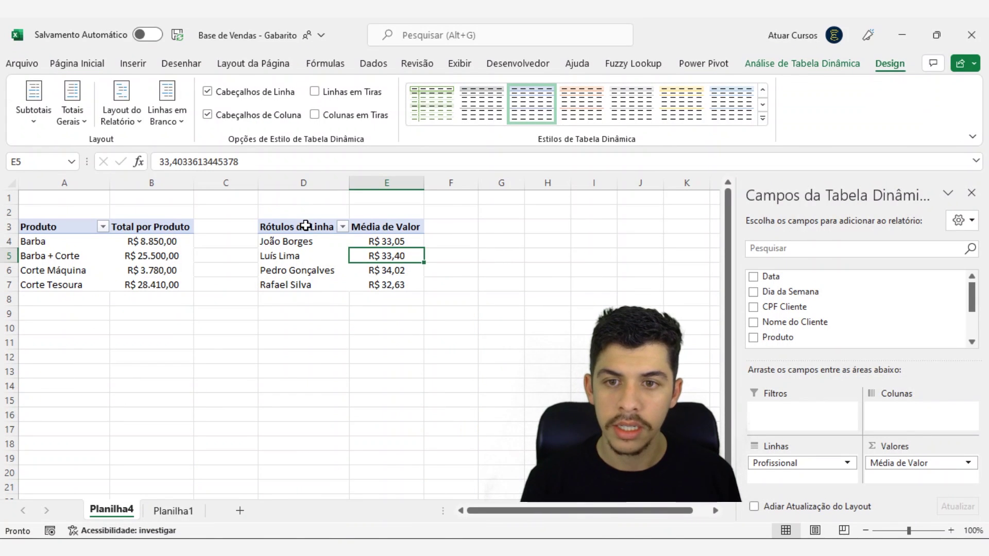
Duplicate the pivot table in D3:E7 by pasting a copy at G3
{"action": "left_click_drag", "start_coordinate": [315, 230], "coordinate": [395, 290]}
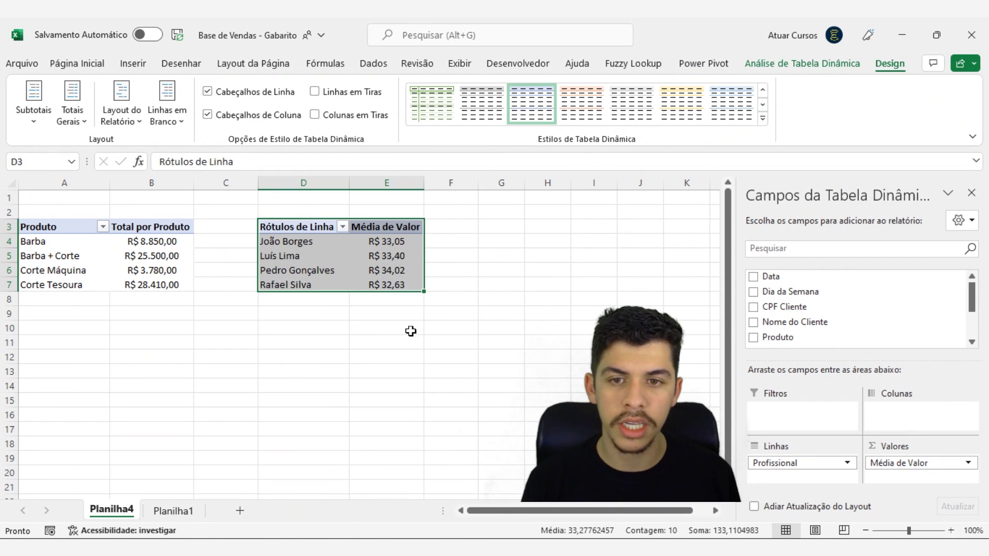
{"action": "key", "text": "ctrl+c"}
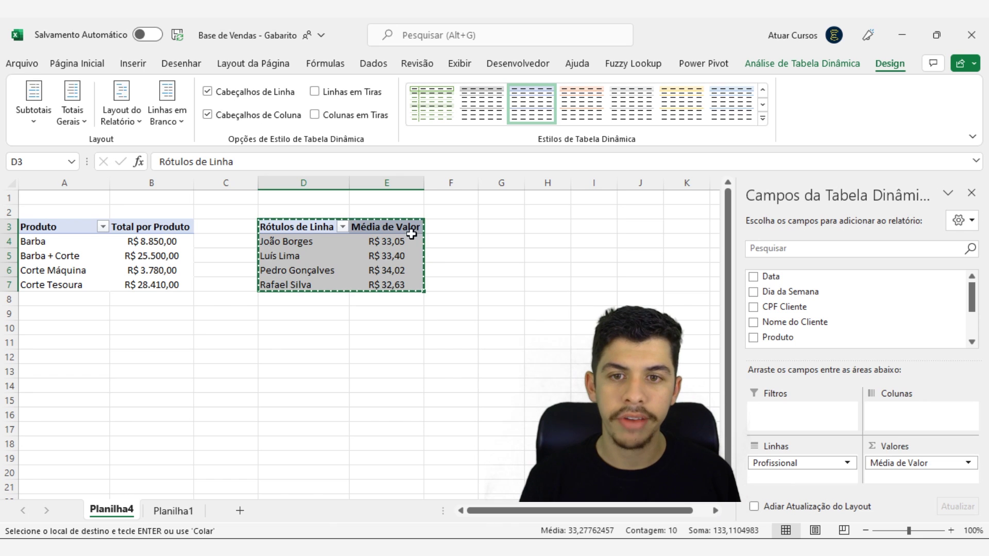
{"action": "left_click", "coordinate": [491, 229]}
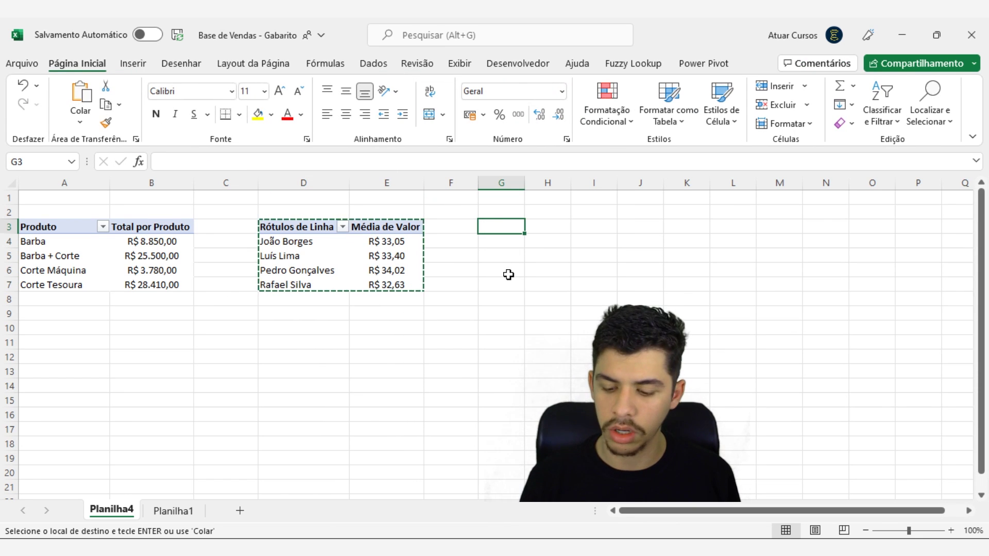
{"action": "key", "text": "ctrl+v"}
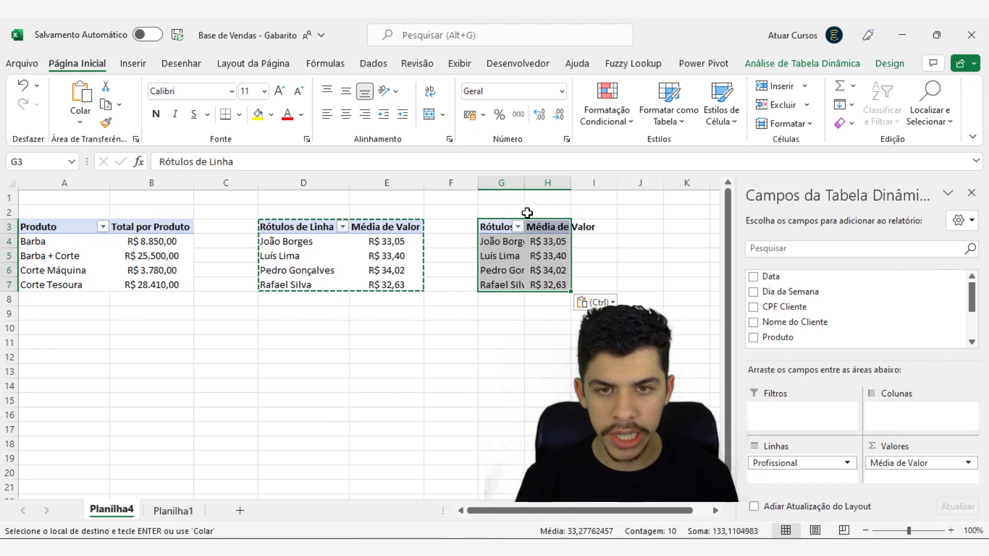
Auto-fit the widths of columns G and H to the copied pivot table's contents
{"action": "mouse_move", "coordinate": [515, 184]}
{"action": "left_mouse_down"}
{"action": "mouse_move", "coordinate": [562, 196]}
{"action": "mouse_move", "coordinate": [519, 183]}
{"action": "left_mouse_up"}
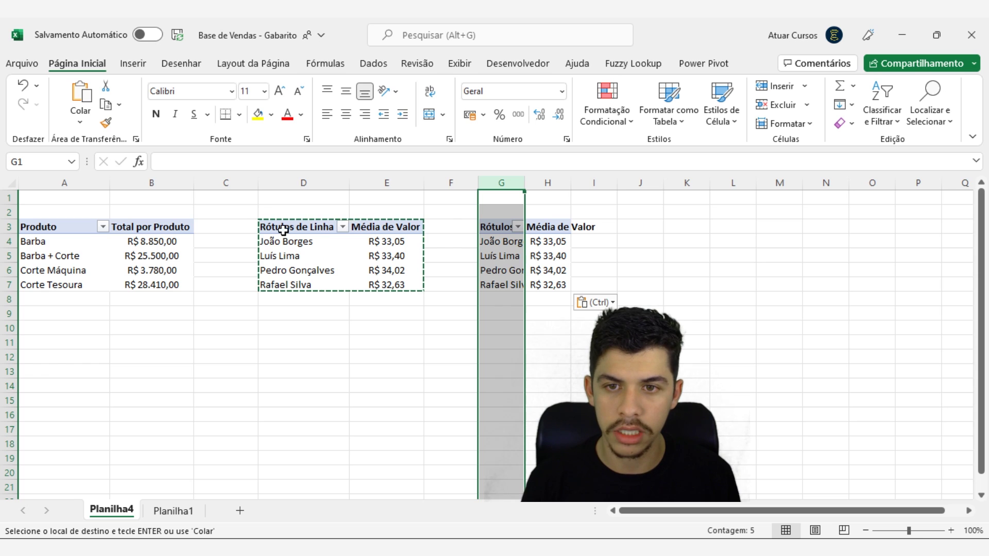
{"action": "key", "text": "Escape"}
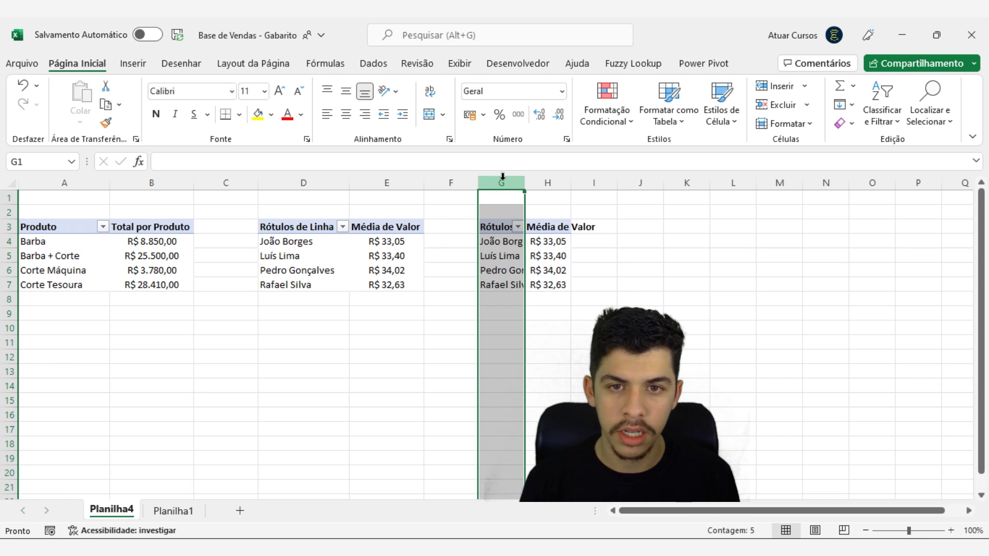
{"action": "left_click_drag", "start_coordinate": [505, 184], "coordinate": [550, 183]}
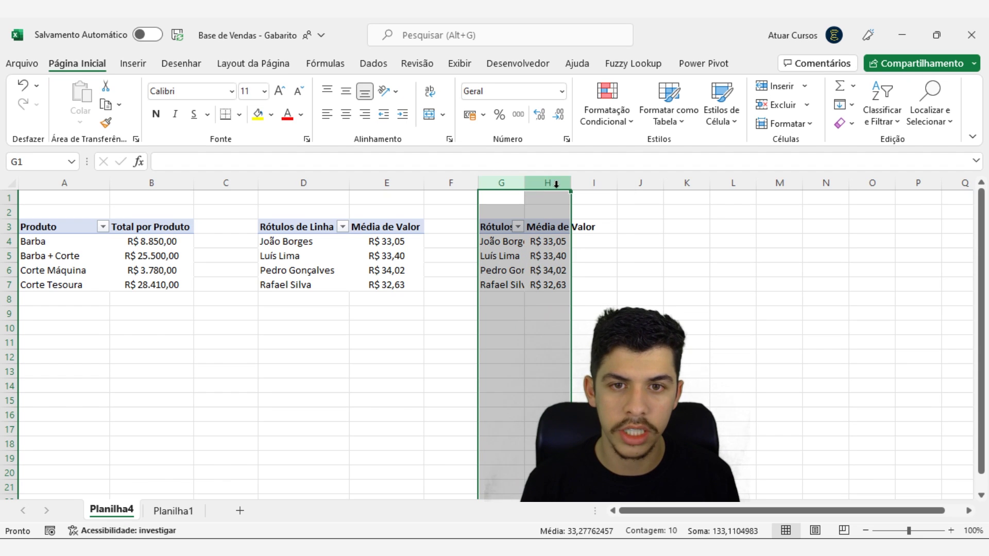
{"action": "double_click", "coordinate": [525, 178]}
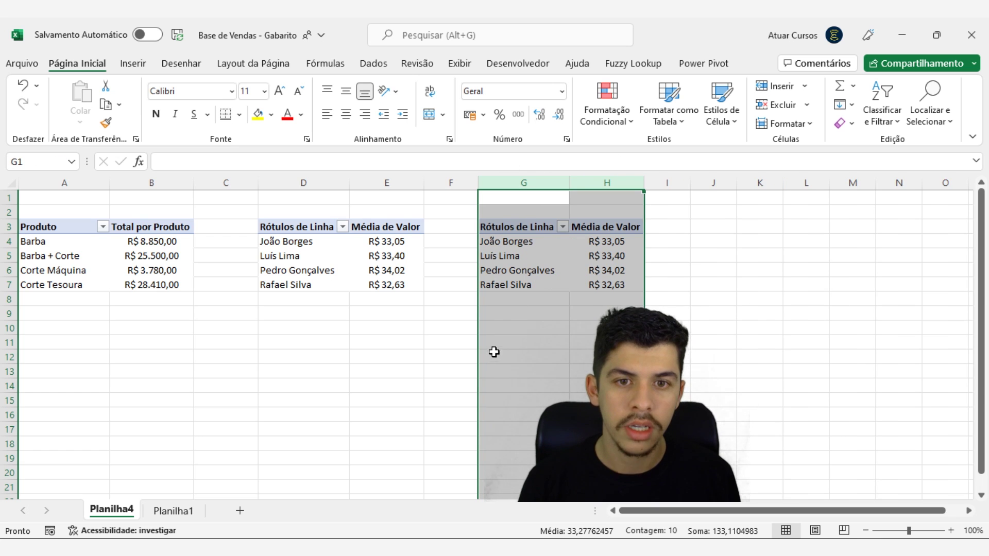
{"action": "left_click", "coordinate": [525, 227]}
{"action": "left_click", "coordinate": [582, 272]}
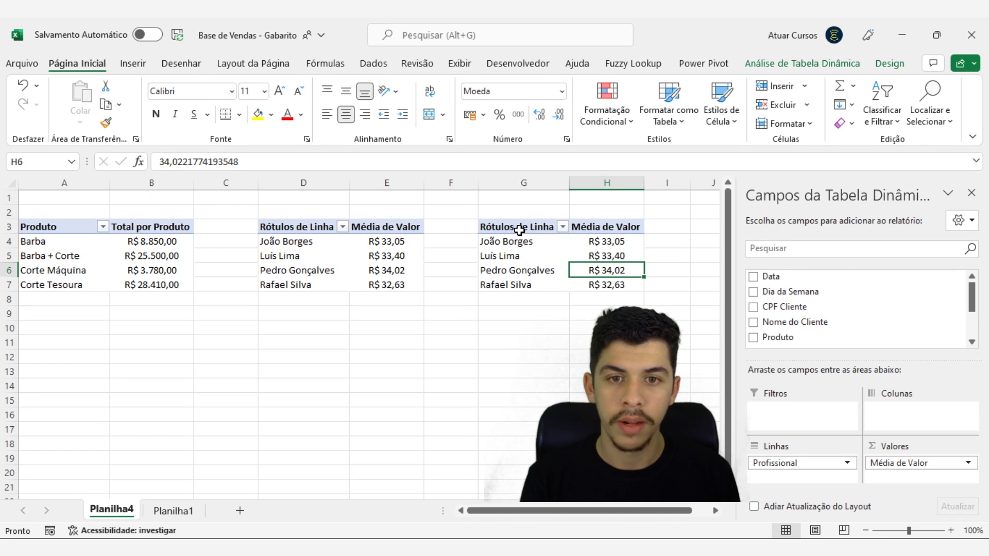
{"action": "left_click_drag", "start_coordinate": [519, 230], "coordinate": [621, 283]}
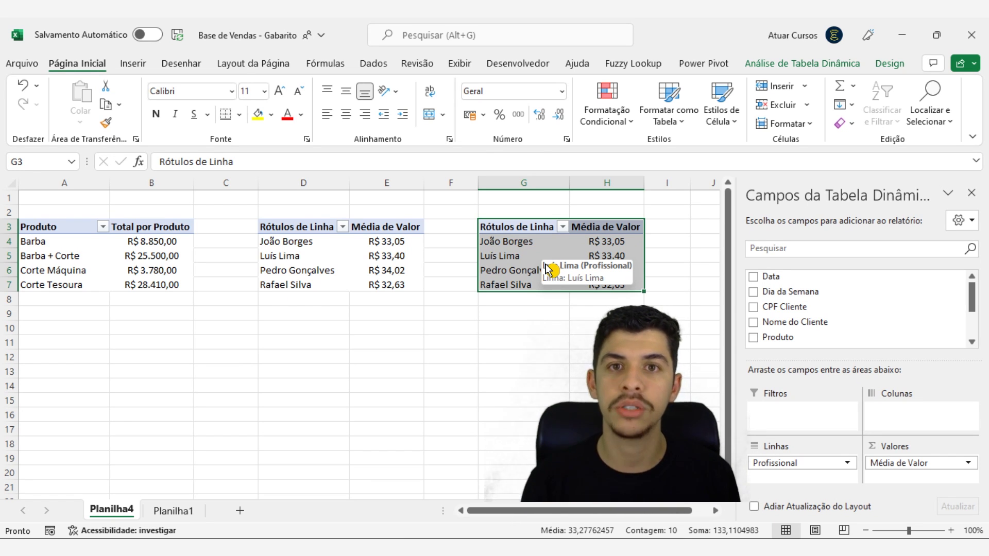
{"action": "mouse_move", "coordinate": [575, 240]}
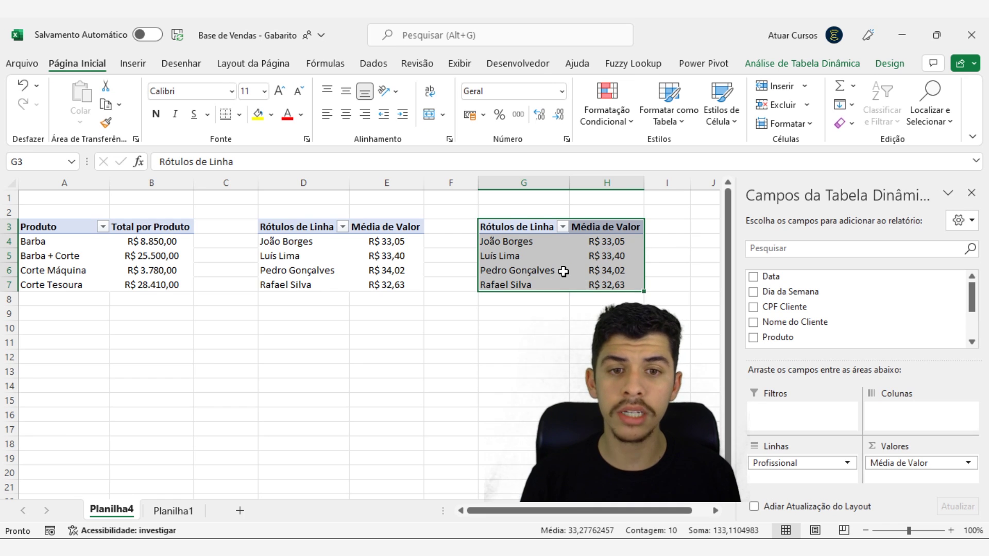
{"action": "left_click", "coordinate": [597, 250]}
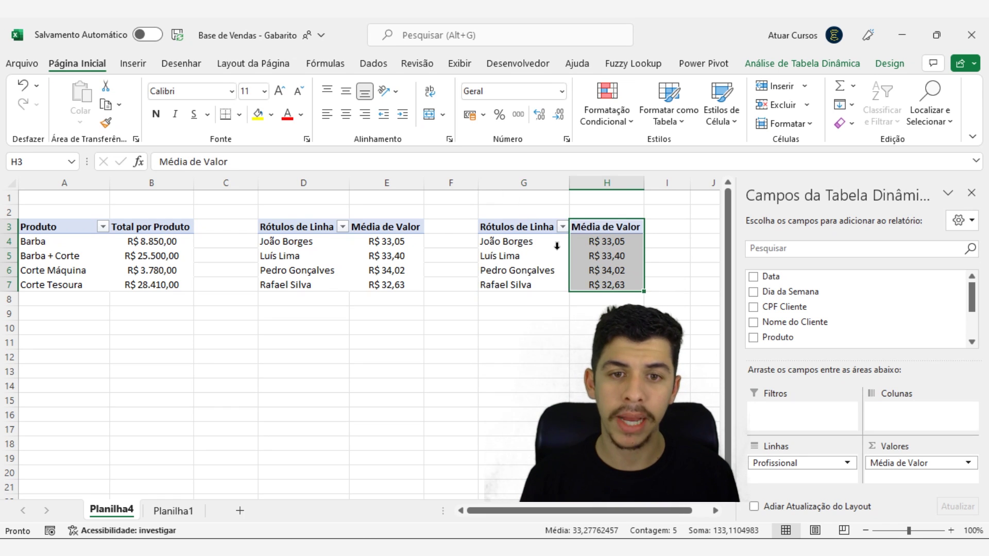
Remove Profissional from the rows of the copied pivot table at G3
{"action": "left_click", "coordinate": [556, 244]}
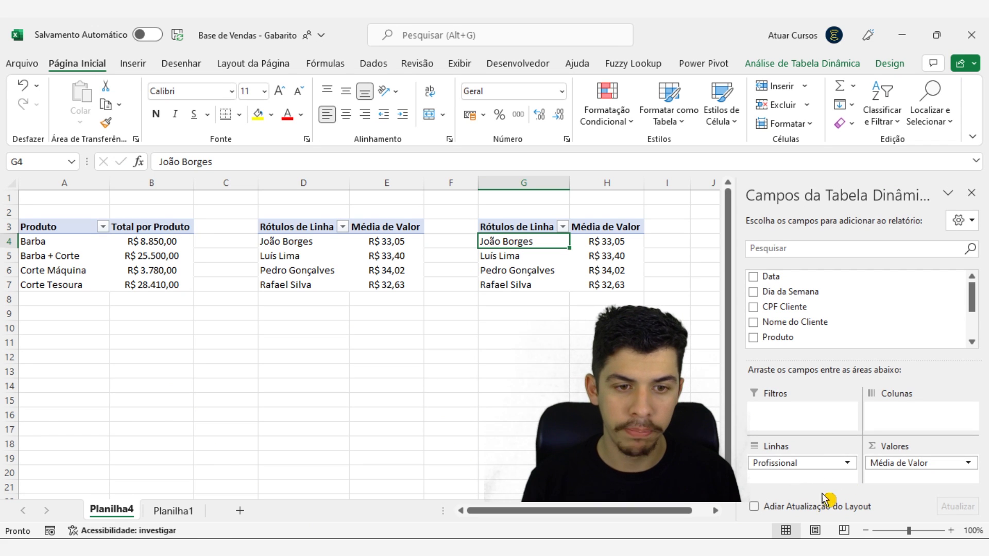
{"action": "left_click_drag", "start_coordinate": [801, 467], "coordinate": [732, 459]}
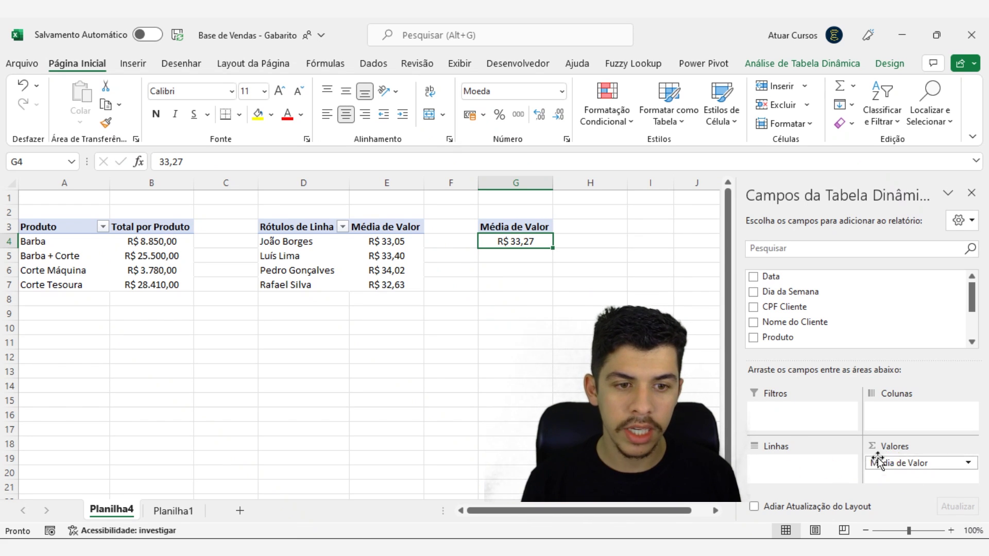
{"action": "left_click", "coordinate": [871, 475]}
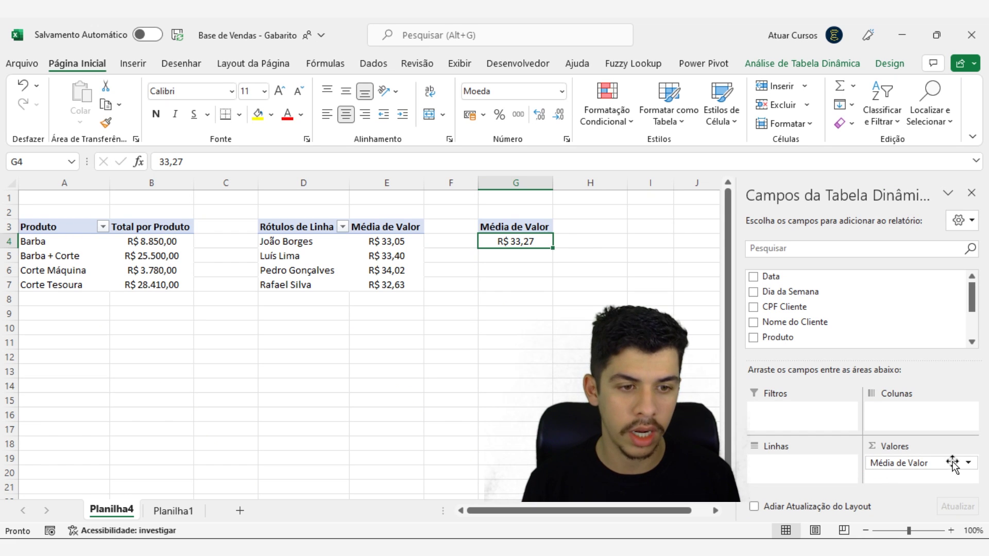
Change the Valor field's summary calculation to Contagem in the pivot table at G3 and format G4 as Geral
{"action": "left_click", "coordinate": [973, 469]}
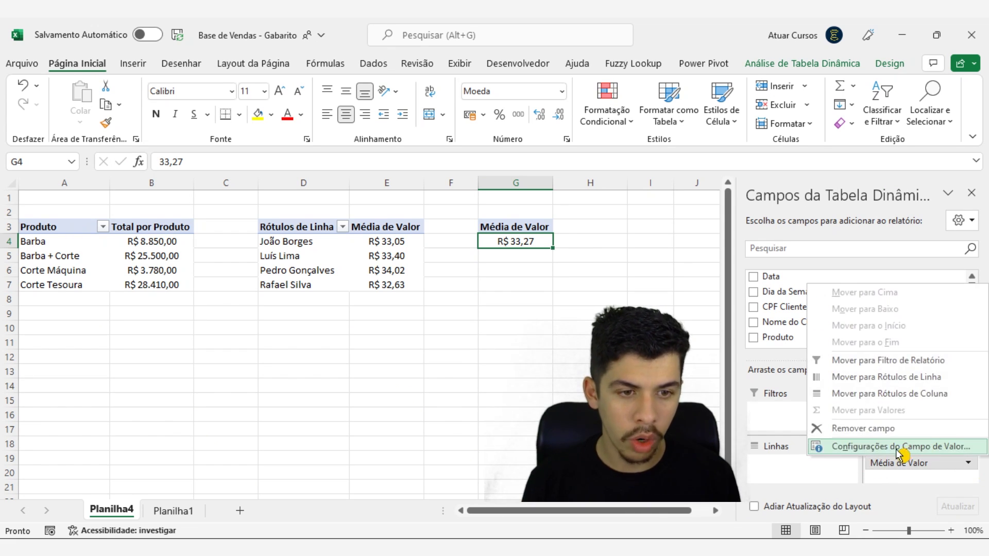
{"action": "left_click", "coordinate": [929, 446]}
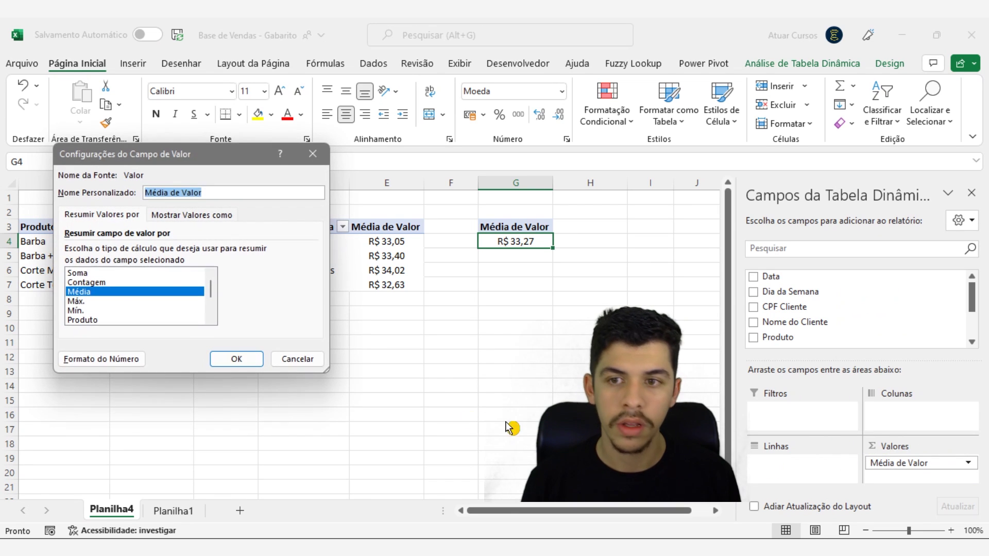
{"action": "left_click", "coordinate": [66, 296]}
{"action": "left_click", "coordinate": [104, 292]}
{"action": "left_click", "coordinate": [103, 283]}
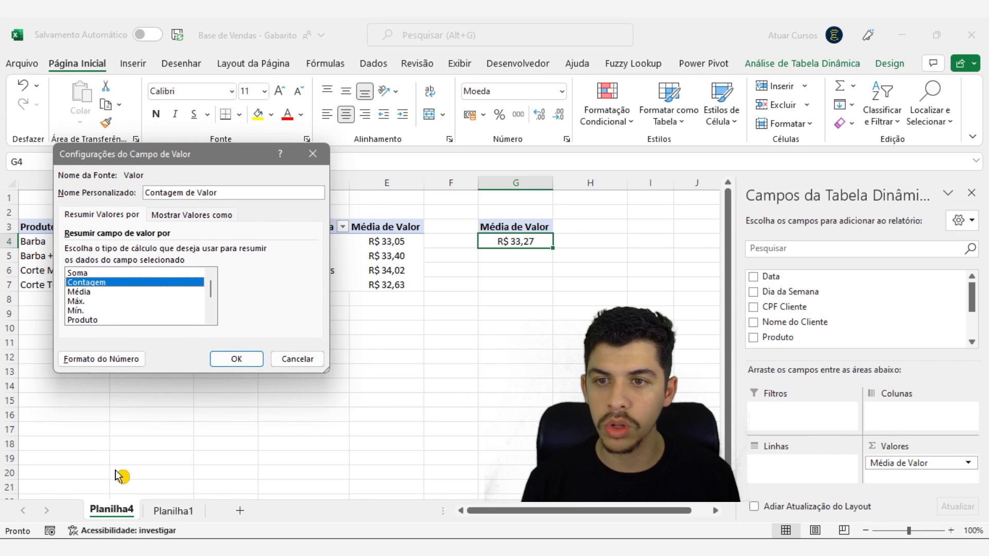
{"action": "left_click", "coordinate": [246, 360]}
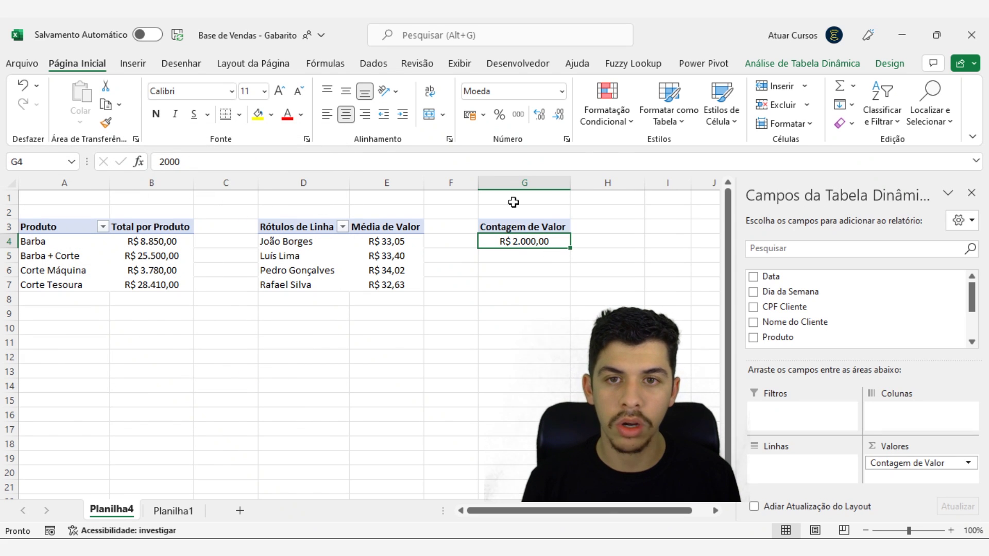
{"action": "left_click", "coordinate": [561, 91]}
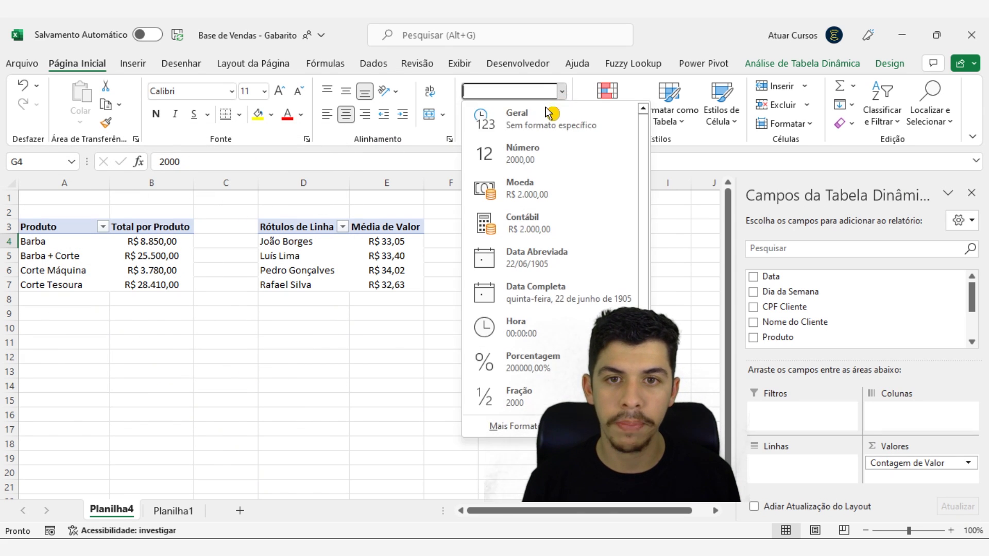
{"action": "left_click", "coordinate": [523, 133]}
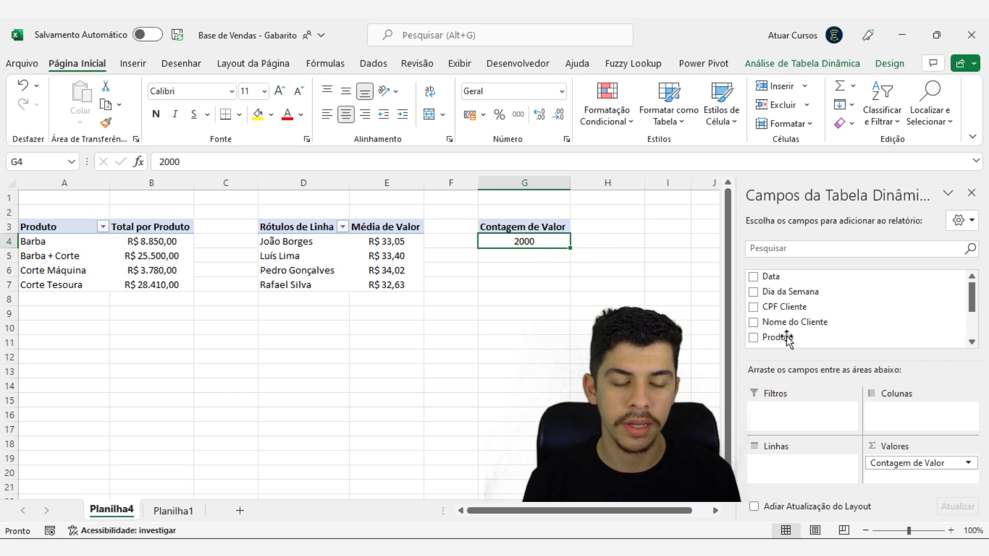
Add the Produto field to the rows of the pivot table at G3
{"action": "left_click", "coordinate": [755, 339]}
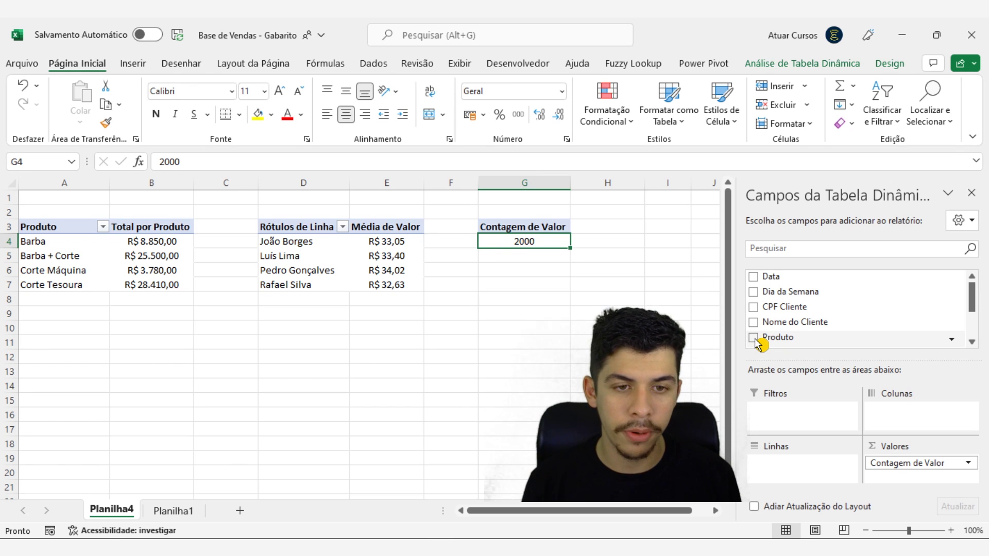
{"action": "left_click", "coordinate": [755, 339]}
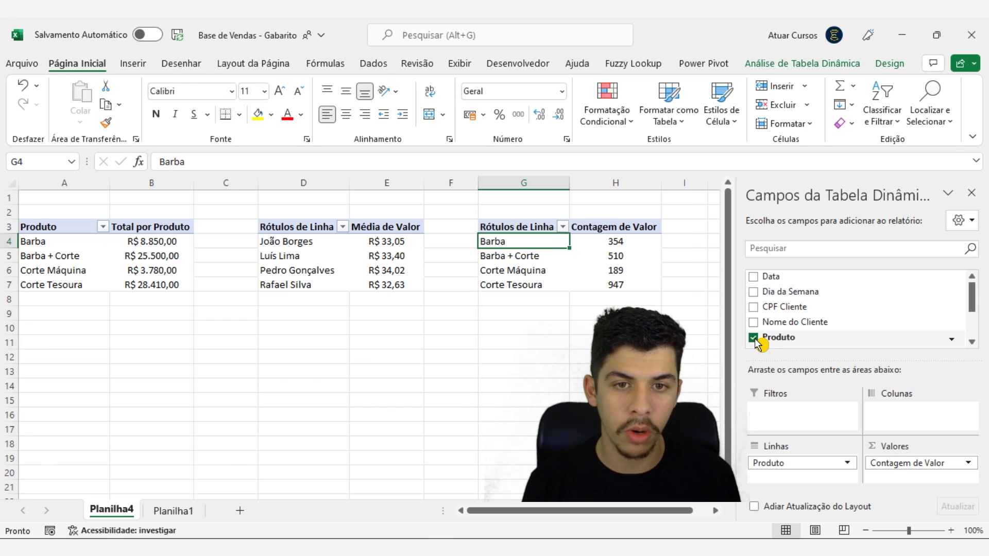
{"action": "left_click", "coordinate": [755, 339]}
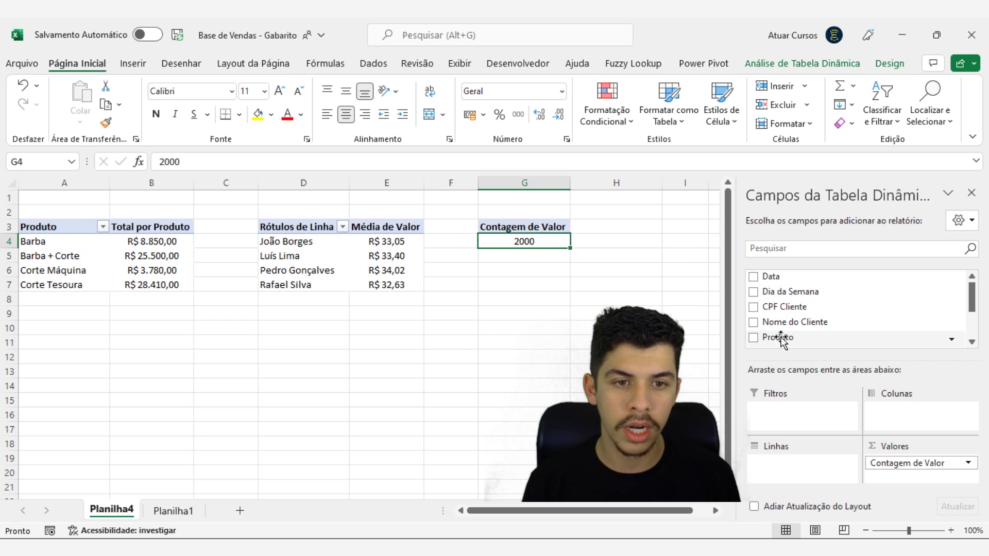
{"action": "left_click_drag", "start_coordinate": [783, 338], "coordinate": [795, 466]}
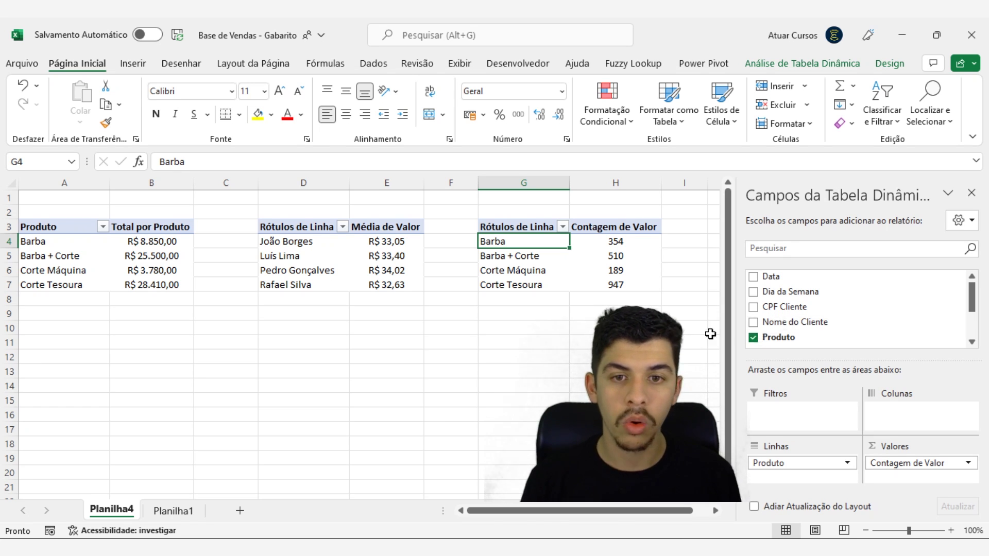
Add Dia da Semana as a report filter to the service-count pivot table and filter it to domingo
{"action": "left_click", "coordinate": [757, 325]}
{"action": "left_click_drag", "start_coordinate": [756, 323], "coordinate": [809, 411]}
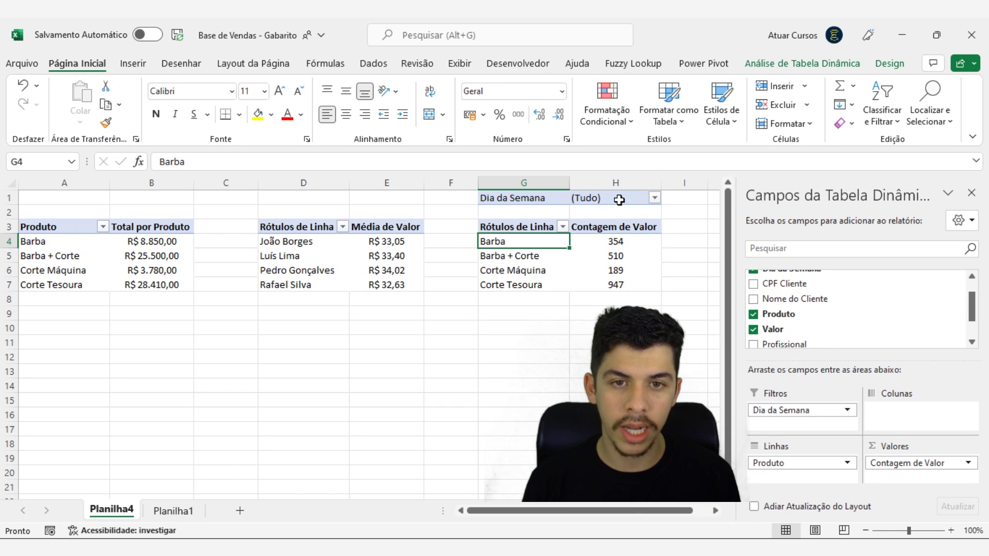
{"action": "left_click", "coordinate": [619, 200]}
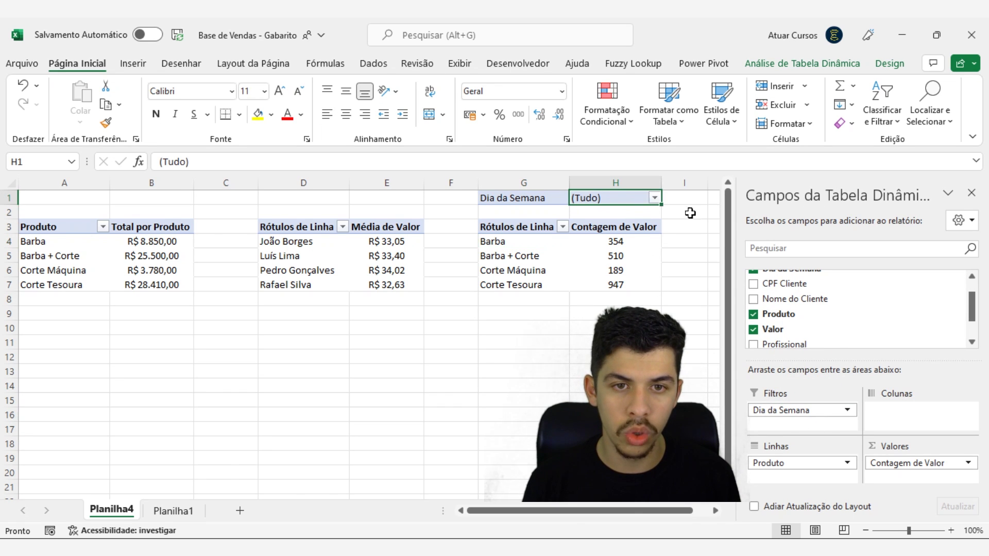
{"action": "left_click", "coordinate": [654, 198]}
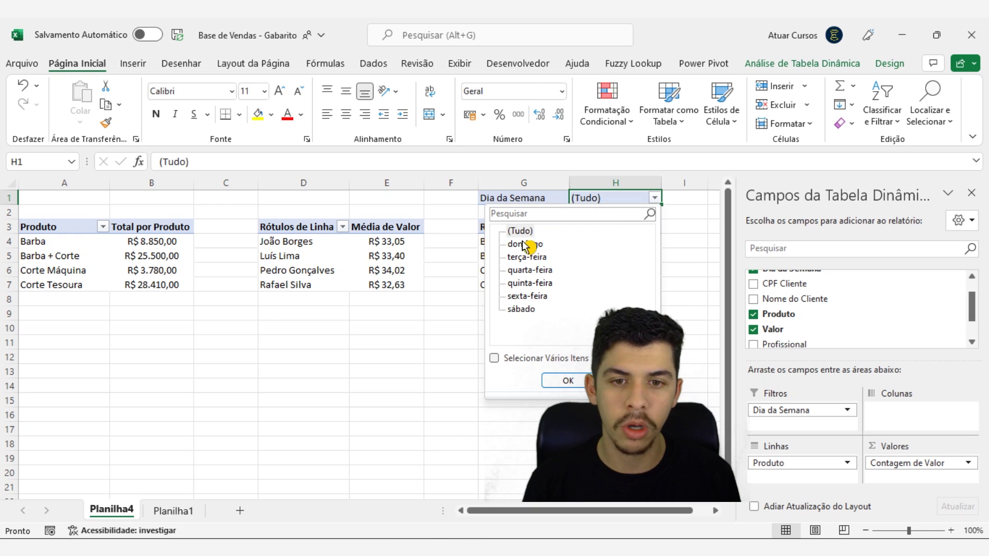
{"action": "left_click", "coordinate": [496, 359]}
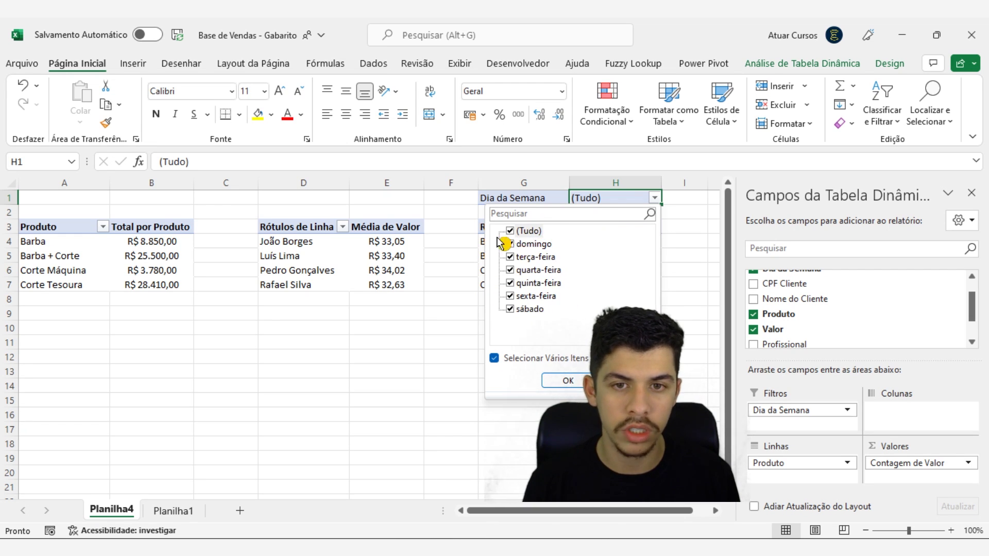
{"action": "left_click", "coordinate": [495, 359]}
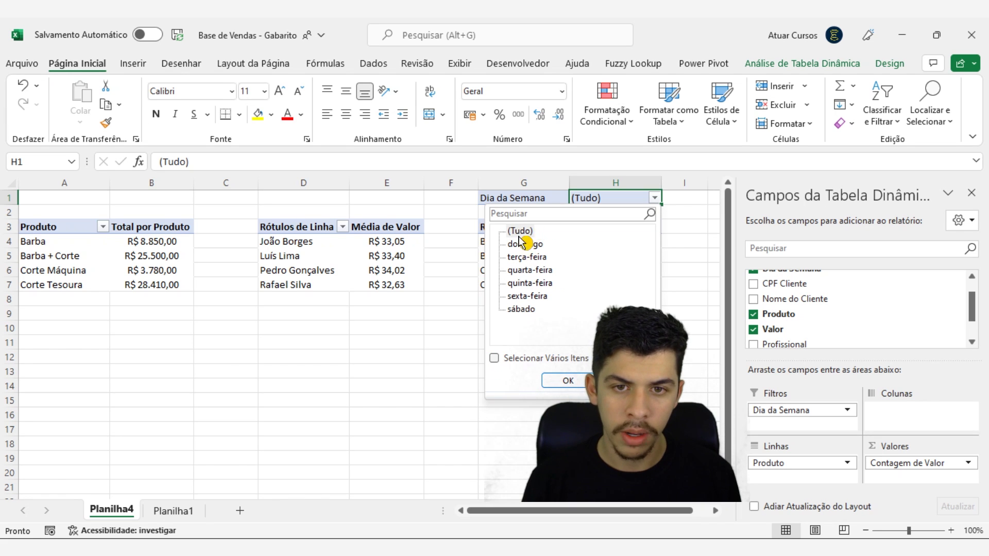
{"action": "left_click", "coordinate": [524, 244]}
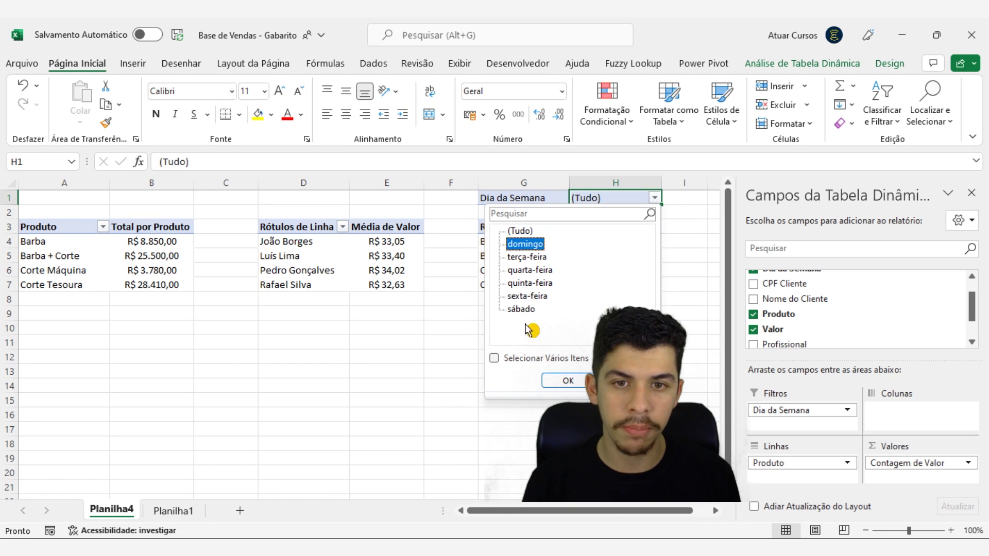
{"action": "left_click", "coordinate": [568, 381]}
{"action": "left_click_drag", "start_coordinate": [629, 240], "coordinate": [621, 290]}
Switch the Dia da Semana report filter to quinta-feira, back to domingo, and finally to terça-feira
{"action": "left_click", "coordinate": [655, 198]}
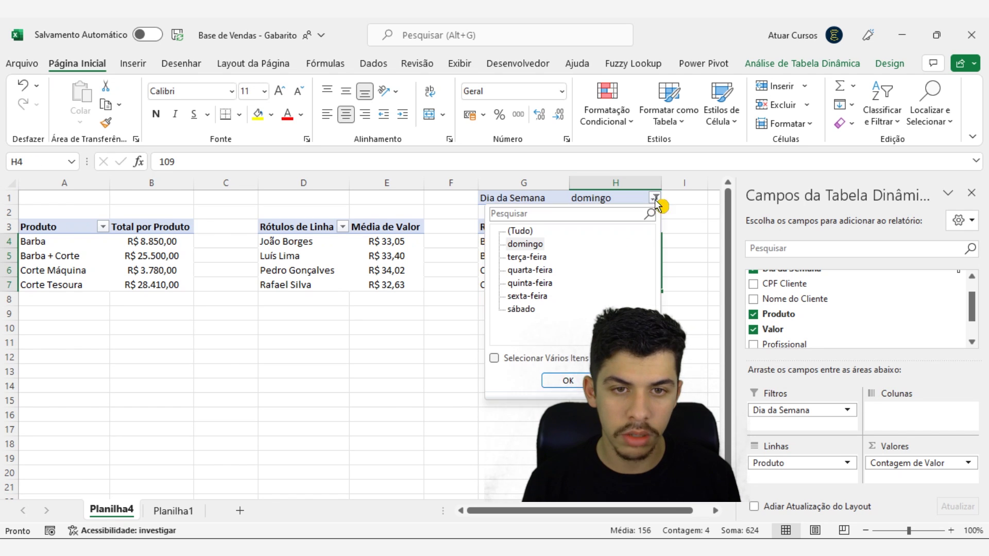
{"action": "left_click", "coordinate": [531, 284]}
{"action": "left_click", "coordinate": [564, 381]}
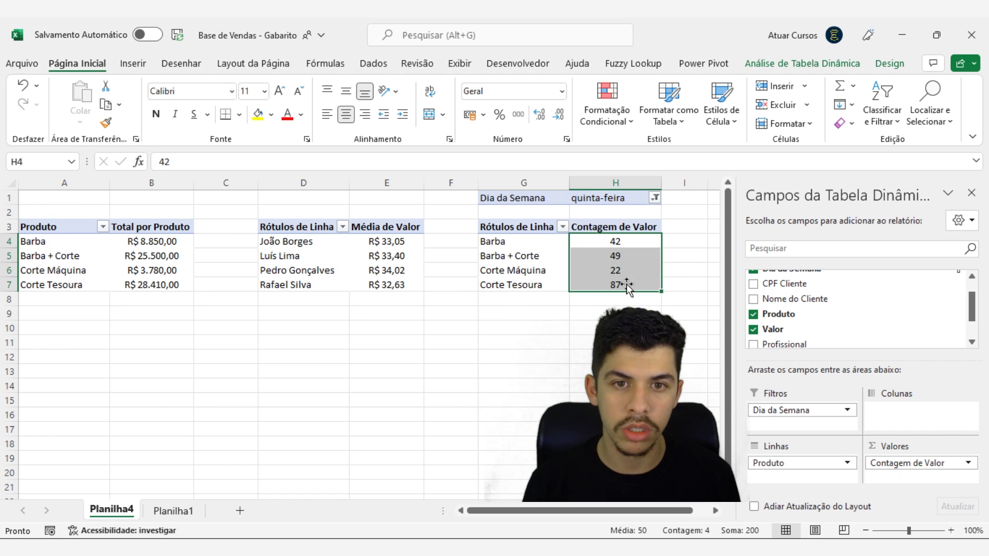
{"action": "left_click", "coordinate": [655, 198]}
{"action": "left_click", "coordinate": [547, 245]}
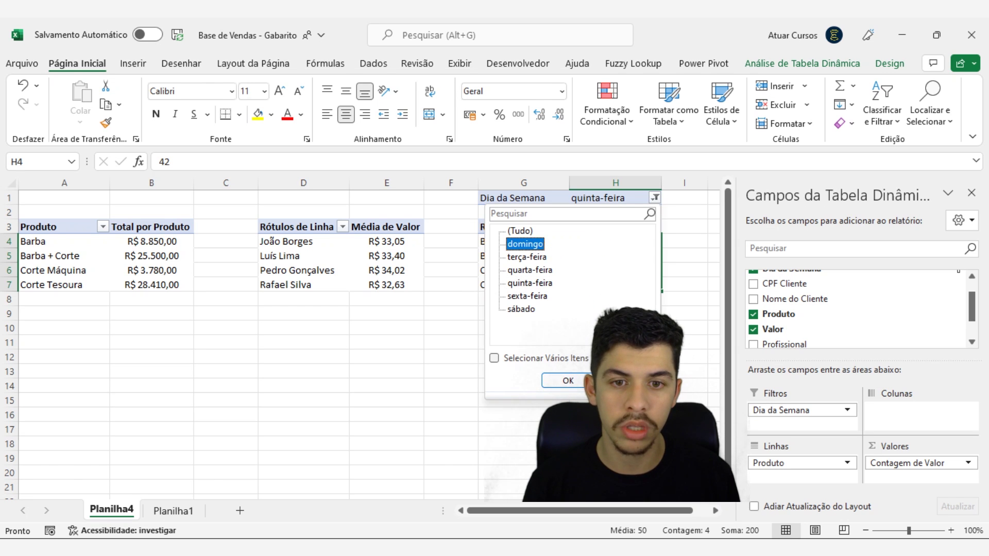
{"action": "left_click", "coordinate": [568, 382]}
{"action": "left_click", "coordinate": [655, 198]}
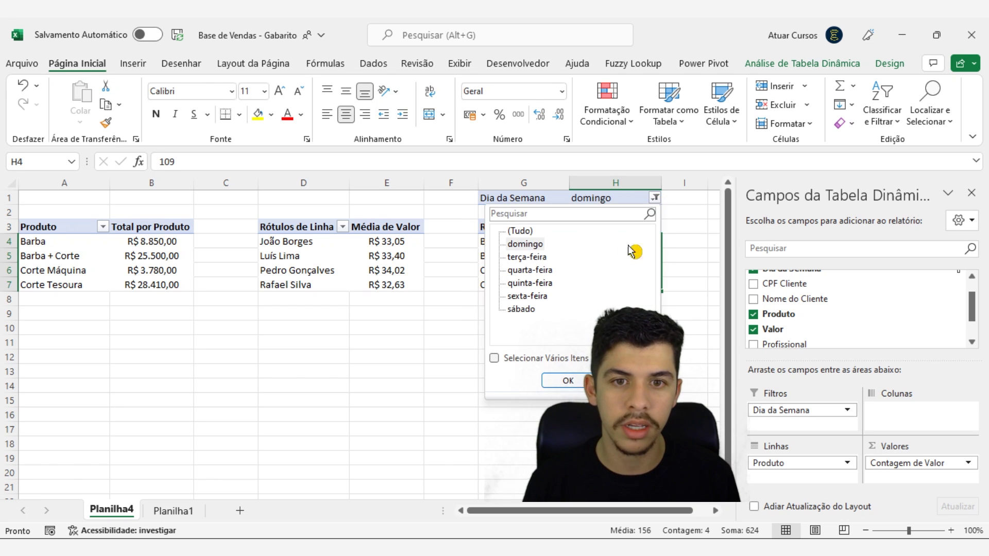
{"action": "left_click", "coordinate": [547, 263]}
{"action": "left_click", "coordinate": [566, 382]}
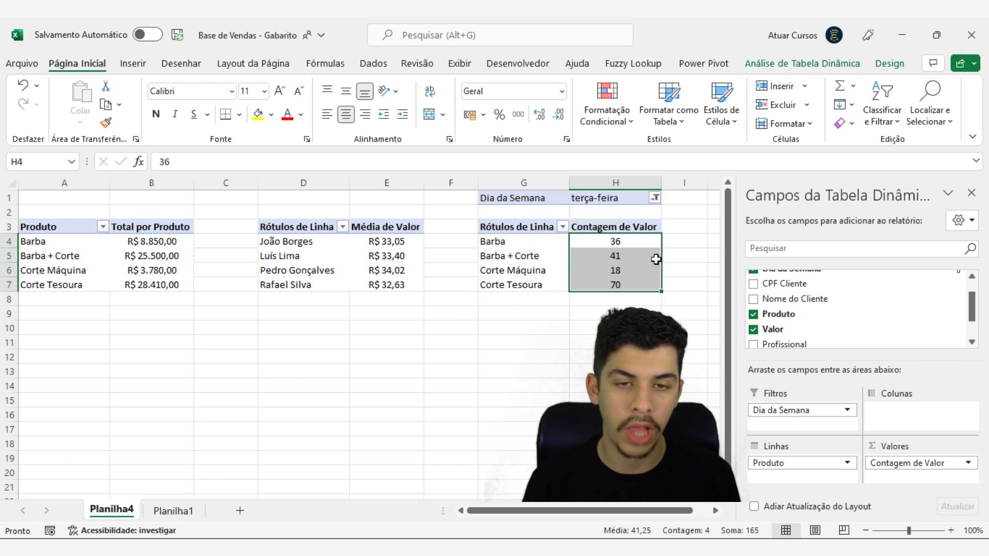
Reset the Dia da Semana report filter to (Tudo) and remove the field from the pivot table's filters
{"action": "left_click", "coordinate": [654, 198]}
{"action": "left_click", "coordinate": [522, 231]}
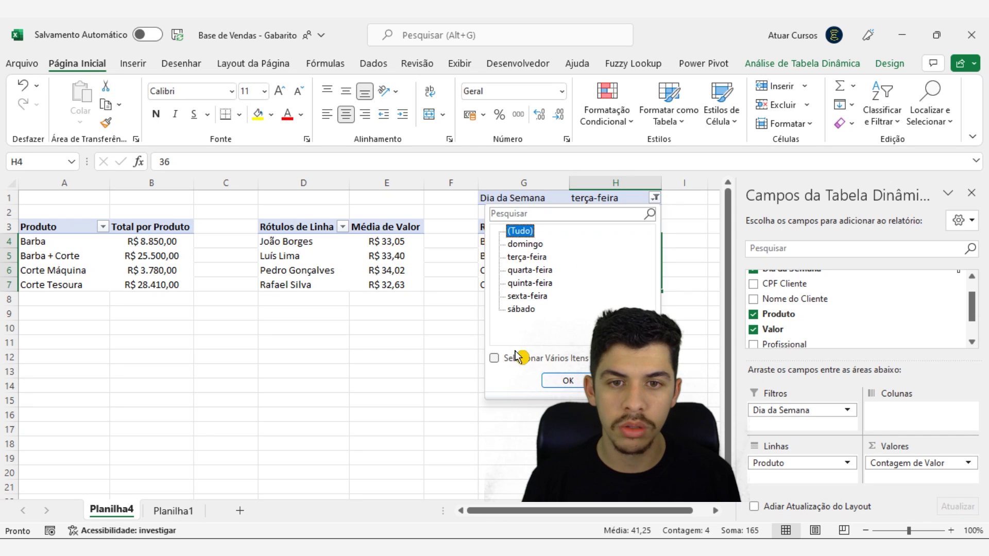
{"action": "left_click", "coordinate": [494, 358]}
{"action": "left_click", "coordinate": [568, 381]}
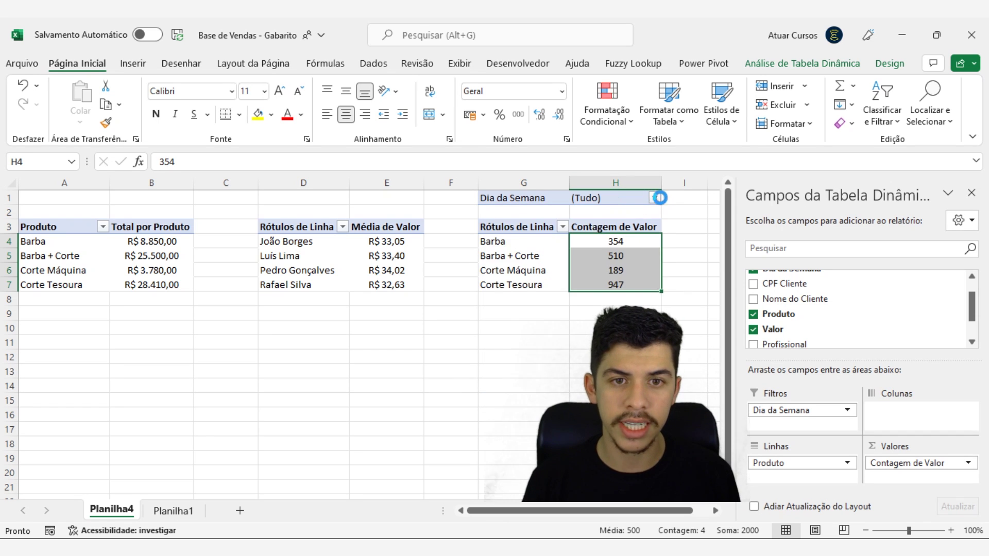
{"action": "left_click", "coordinate": [655, 197]}
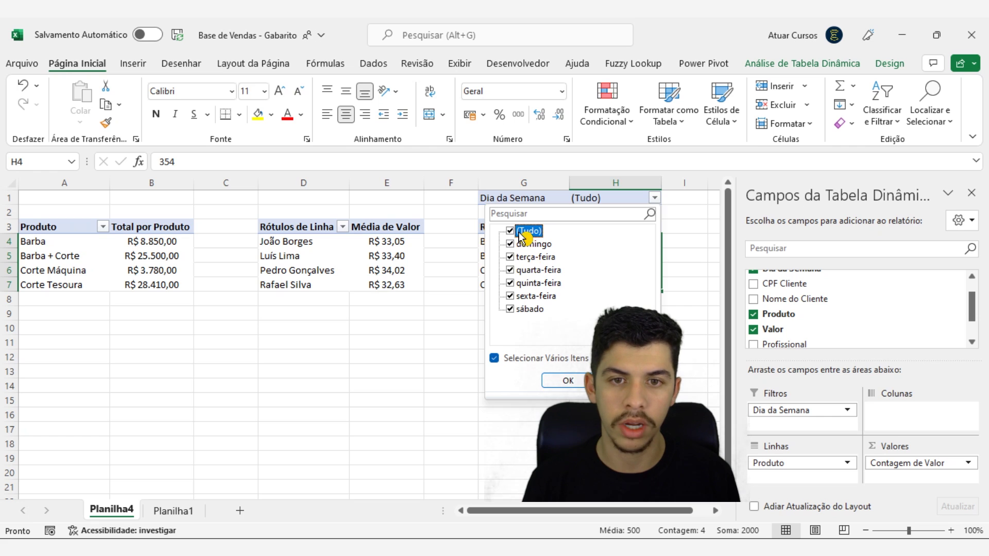
{"action": "left_click", "coordinate": [568, 381]}
{"action": "left_click_drag", "start_coordinate": [823, 411], "coordinate": [683, 319]}
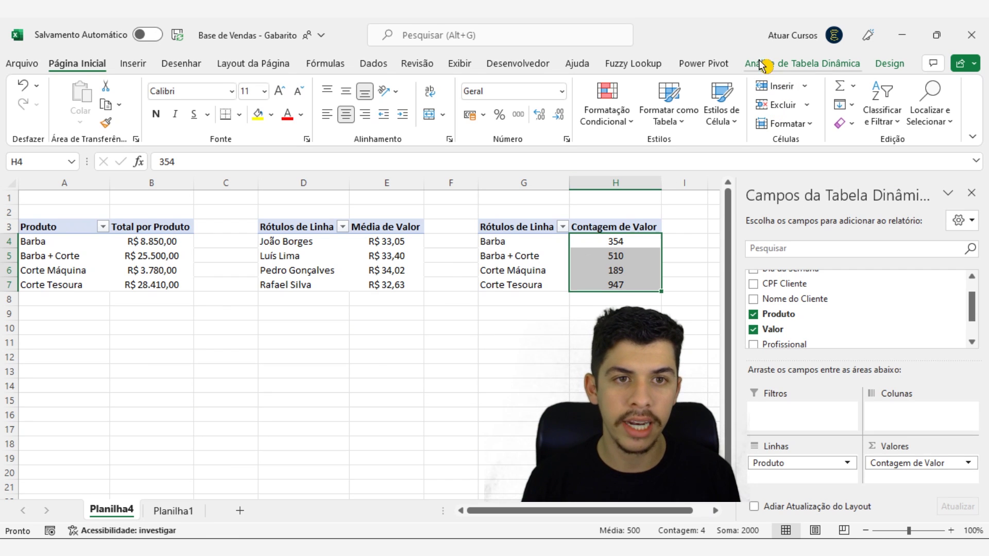
Insert a Dia da Semana slicer for the service-count pivot table and place it just below the tables, around columns B to D
{"action": "left_click", "coordinate": [810, 67]}
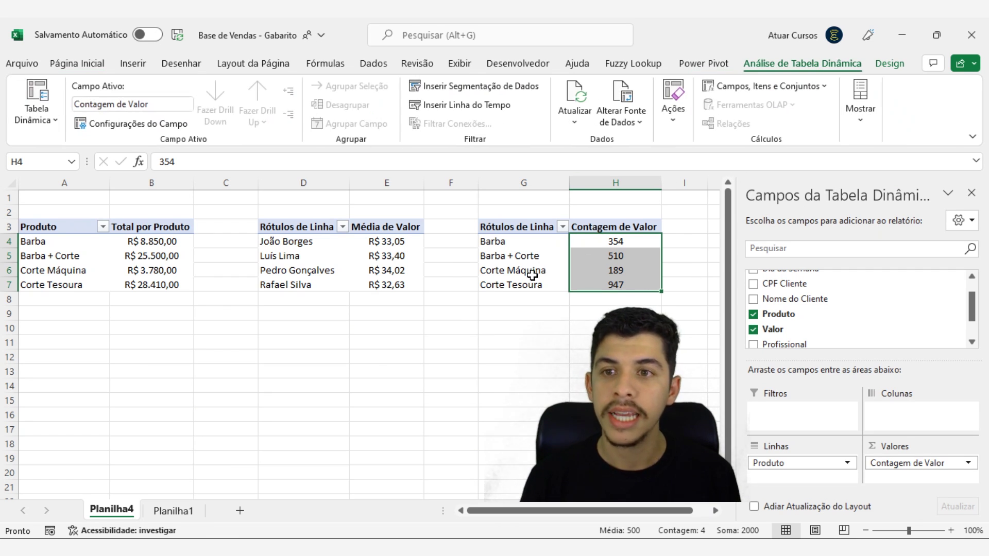
{"action": "left_click", "coordinate": [470, 92]}
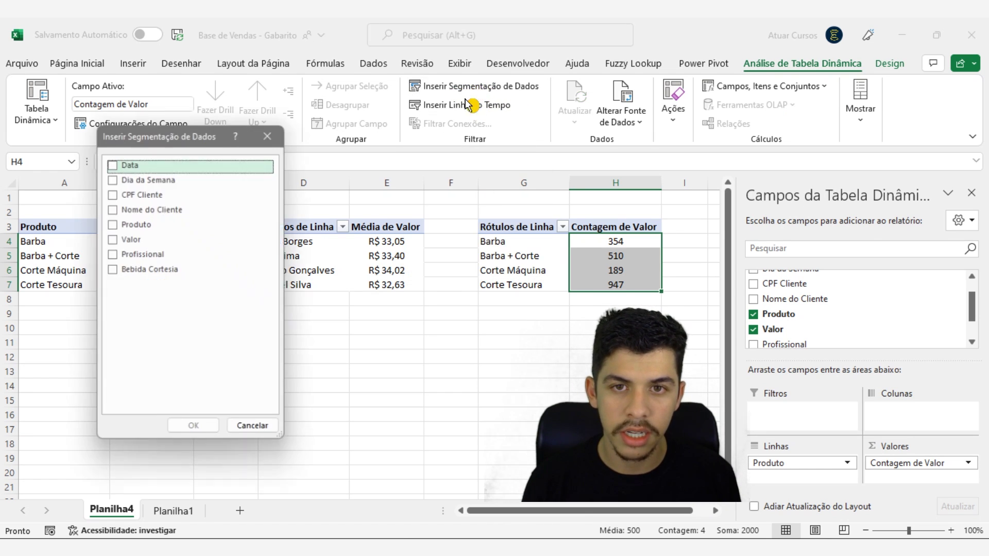
{"action": "left_click", "coordinate": [113, 179]}
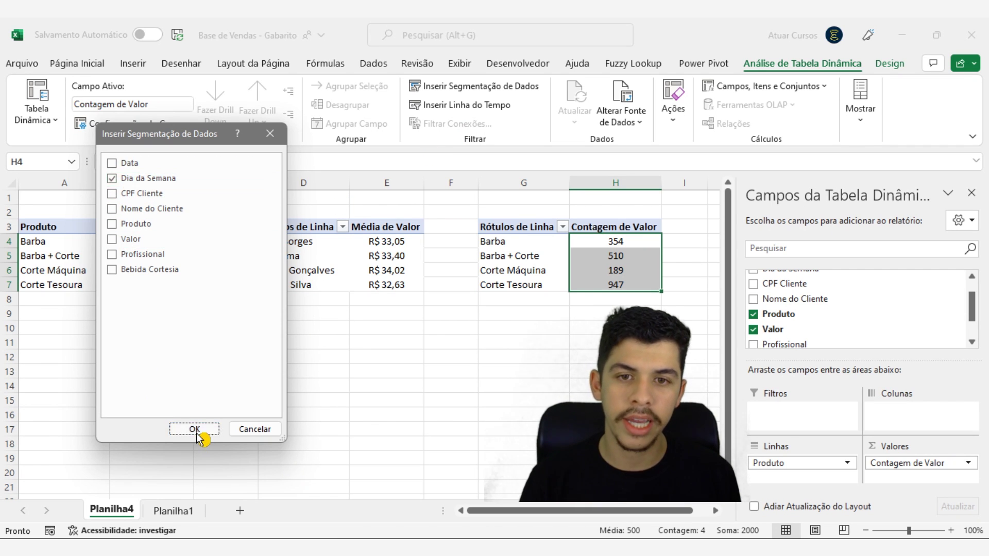
{"action": "left_click", "coordinate": [196, 431]}
{"action": "left_click_drag", "start_coordinate": [322, 299], "coordinate": [263, 307]}
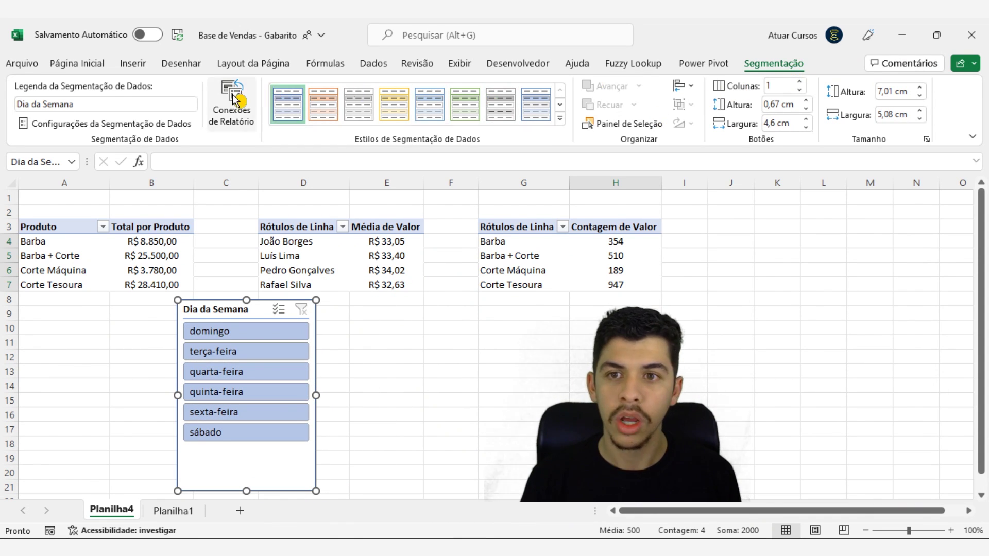
Connect the Dia da Semana slicer to Tabela dinâmica2 and Tabela dinâmica4 as well through its report connections
{"action": "left_click", "coordinate": [244, 113]}
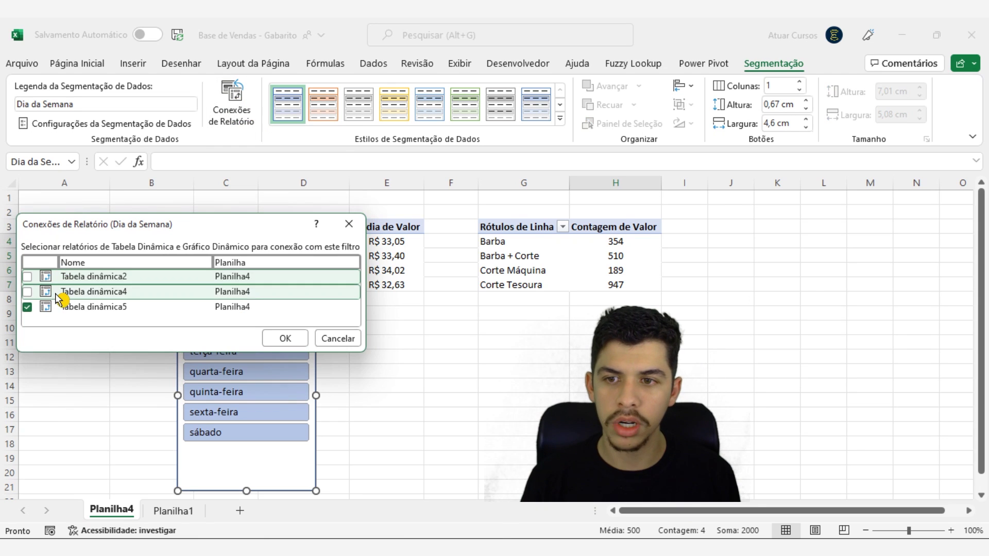
{"action": "left_click", "coordinate": [27, 277]}
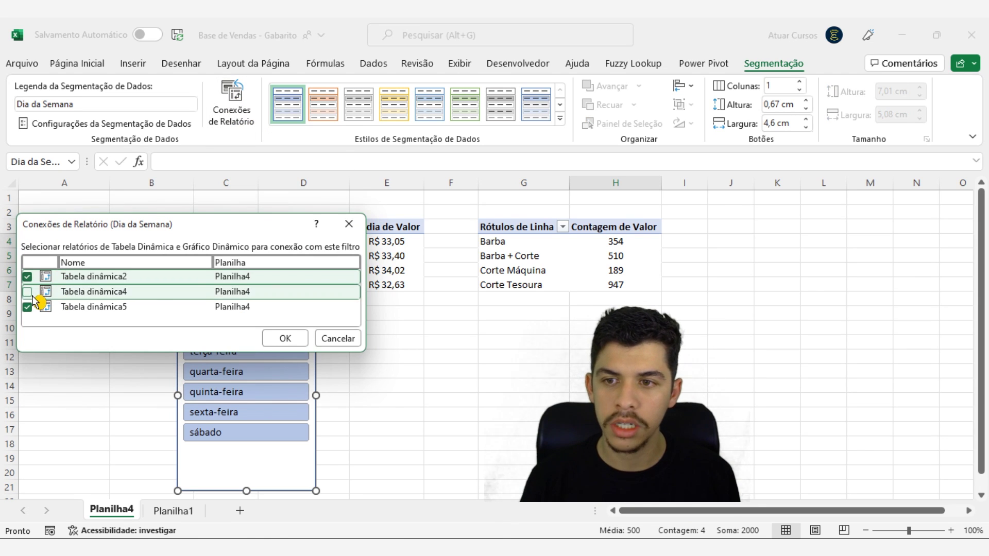
{"action": "left_click", "coordinate": [27, 292]}
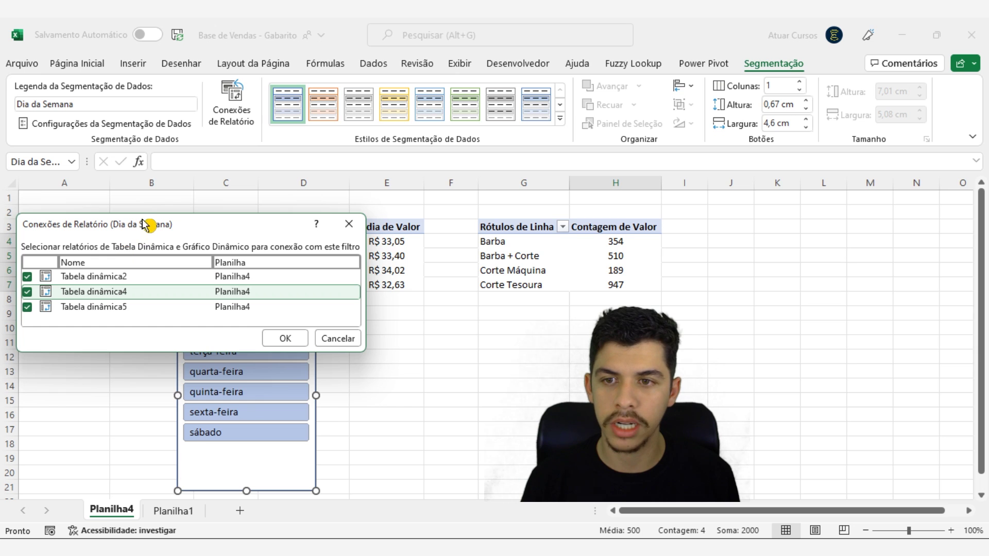
{"action": "left_click", "coordinate": [295, 341]}
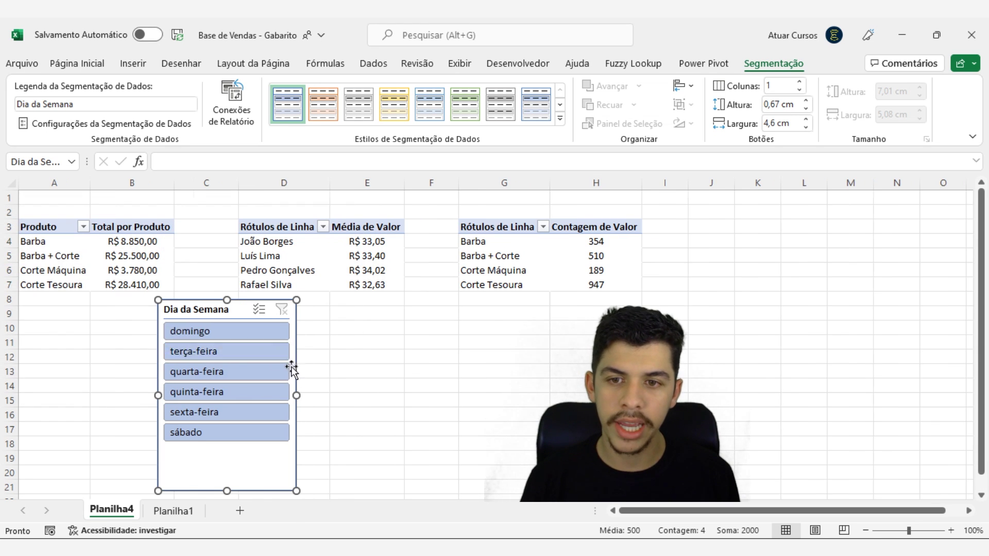
Filter the pivot tables with the slicer one day at a time, from domingo through sábado
{"action": "left_click", "coordinate": [249, 336]}
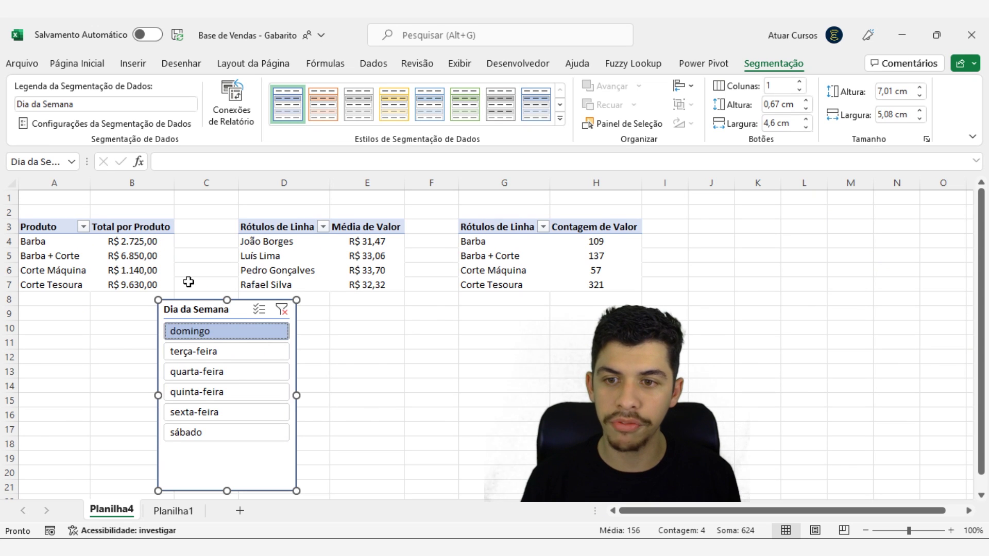
{"action": "left_click", "coordinate": [211, 354]}
{"action": "left_click", "coordinate": [213, 372]}
{"action": "left_click", "coordinate": [219, 393]}
{"action": "left_click", "coordinate": [213, 413]}
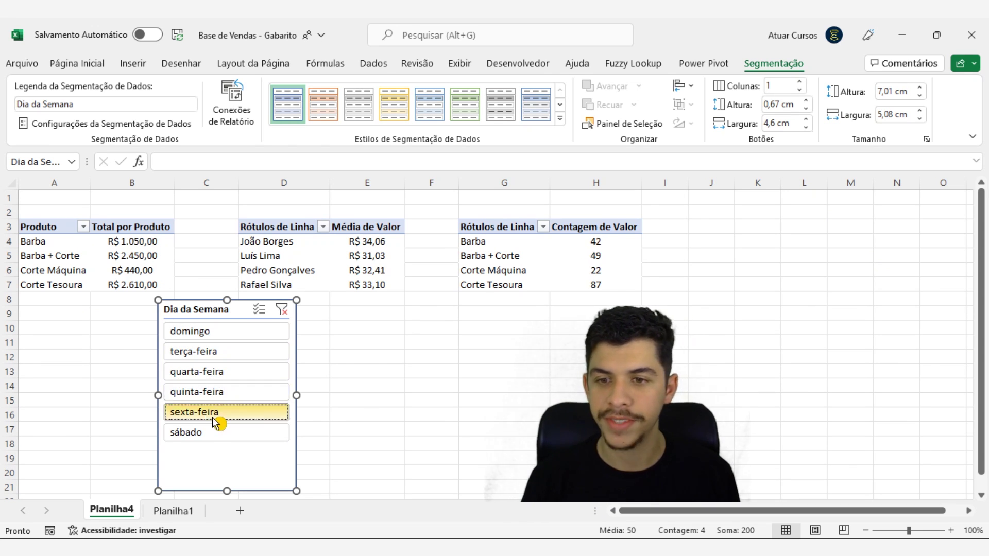
{"action": "left_click", "coordinate": [198, 433]}
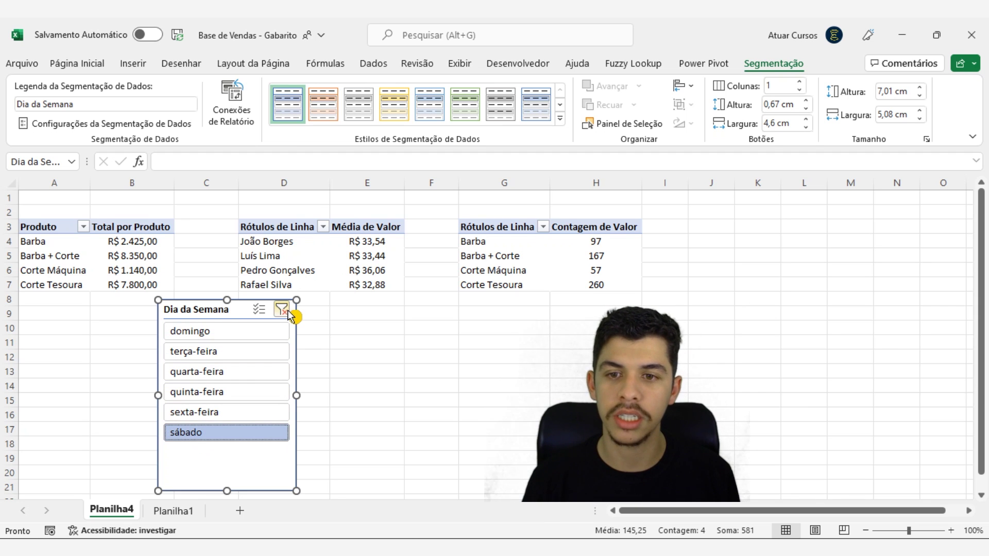
Enable multi-select in the Dia da Semana slicer and add domingo through sexta-feira to the sábado selection
{"action": "left_click", "coordinate": [256, 310]}
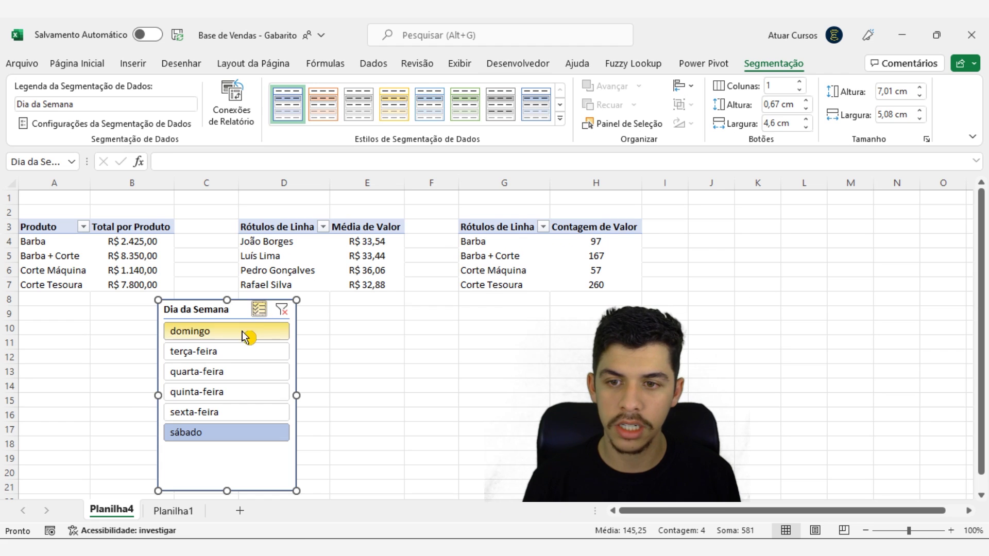
{"action": "left_click", "coordinate": [246, 334]}
{"action": "left_click", "coordinate": [237, 352]}
{"action": "left_click", "coordinate": [237, 372]}
{"action": "left_click", "coordinate": [230, 393]}
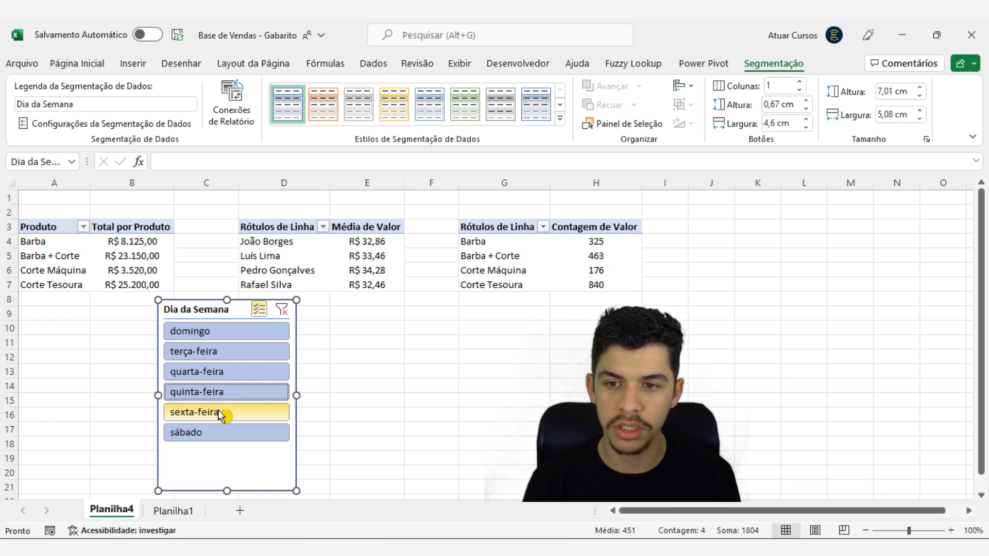
{"action": "left_click", "coordinate": [220, 413]}
Disable the slicer's multi-select, filter the tables to domingo alone, and clear the slicer's filter
{"action": "left_click", "coordinate": [262, 312]}
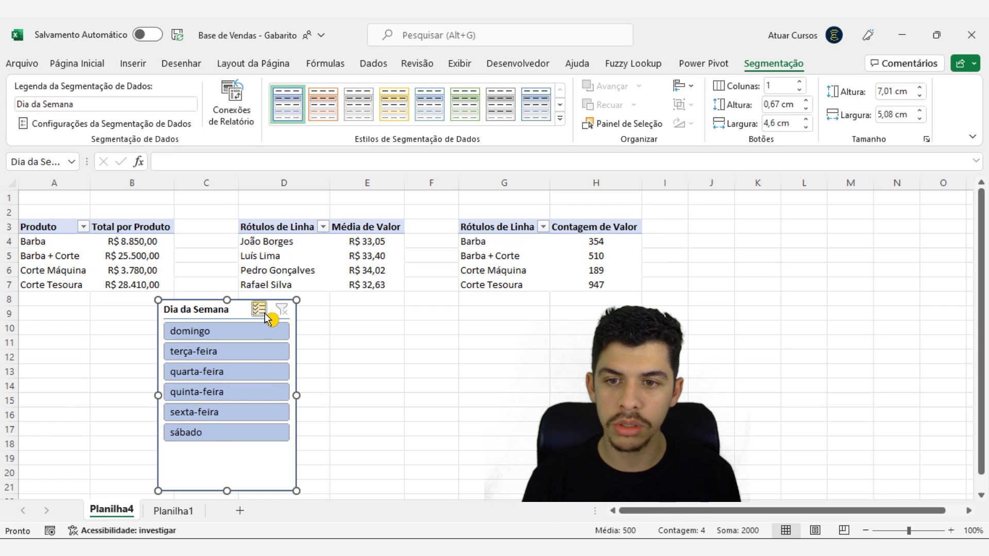
{"action": "left_click", "coordinate": [260, 331]}
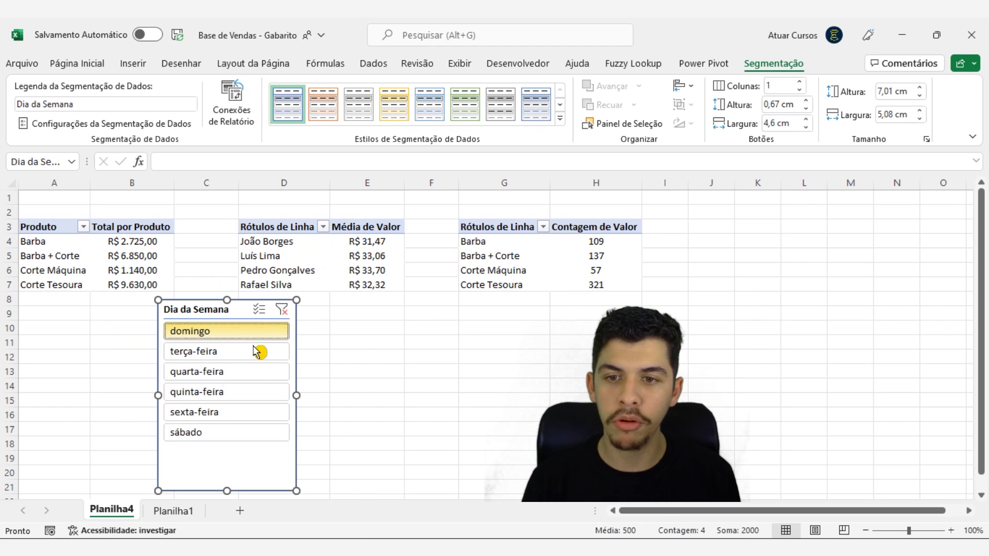
{"action": "left_click", "coordinate": [282, 311]}
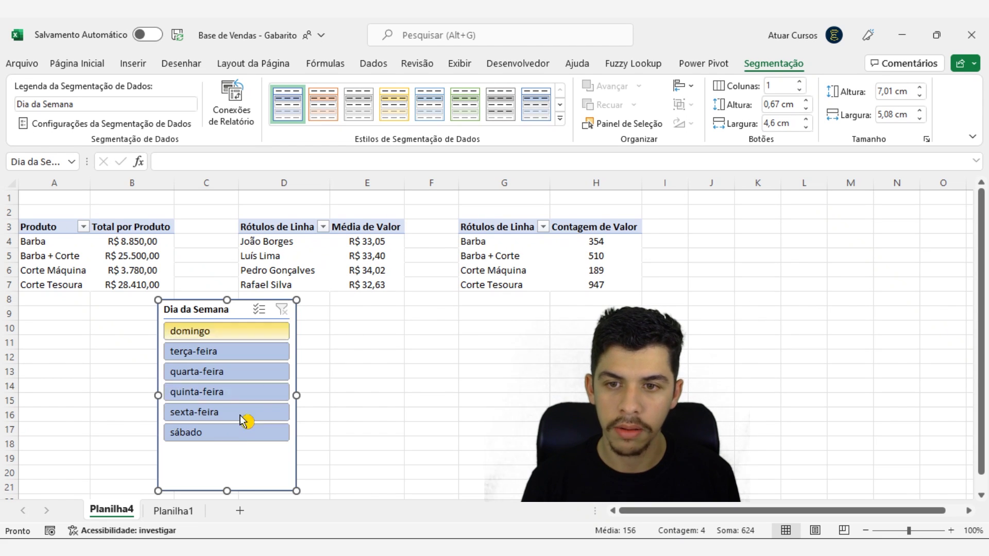
Shorten the Dia da Semana slicer to a height of 5,56 cm and move it beneath the Produto pivot table
{"action": "left_click_drag", "start_coordinate": [232, 458], "coordinate": [232, 452]}
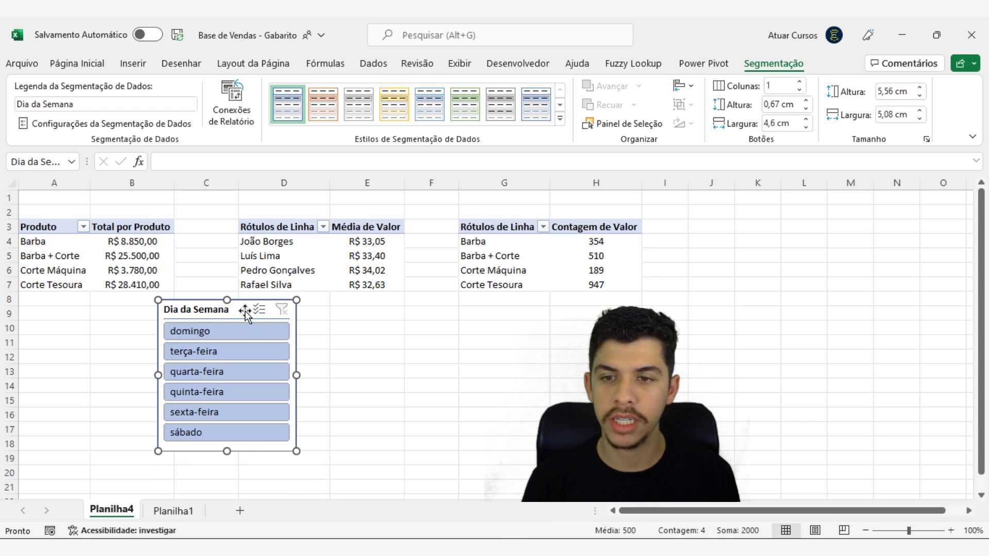
{"action": "left_click_drag", "start_coordinate": [239, 309], "coordinate": [121, 311]}
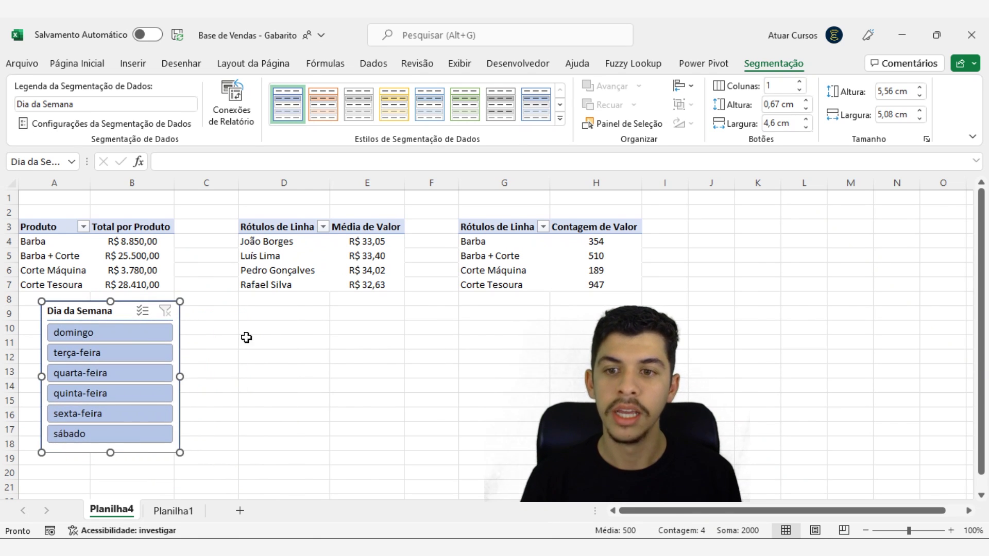
{"action": "left_click", "coordinate": [276, 325]}
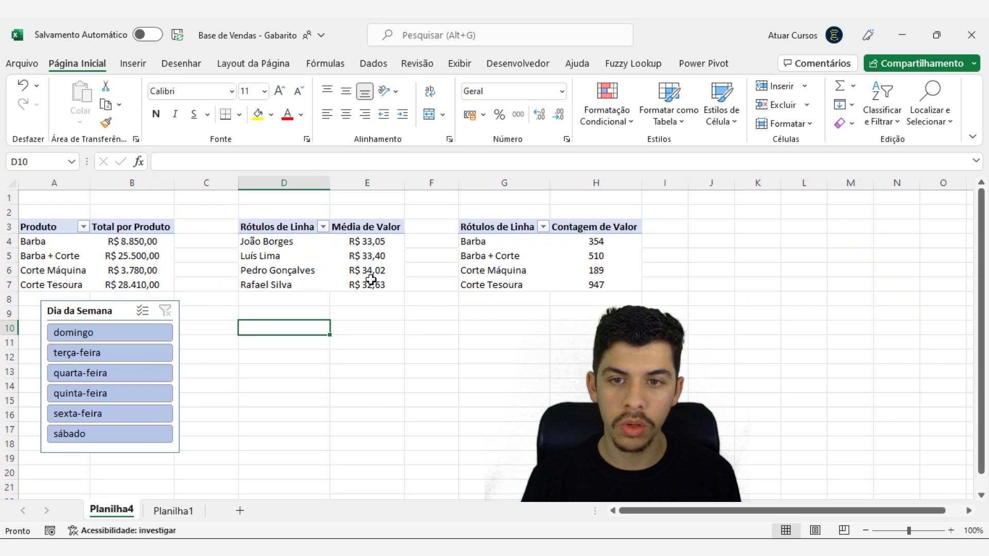
{"action": "left_click", "coordinate": [385, 258]}
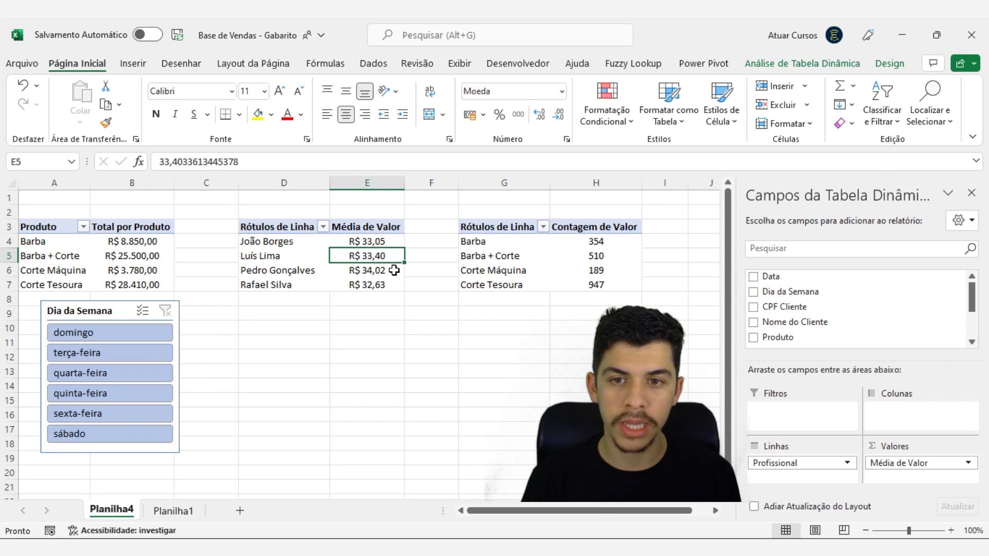
{"action": "left_click", "coordinate": [826, 64]}
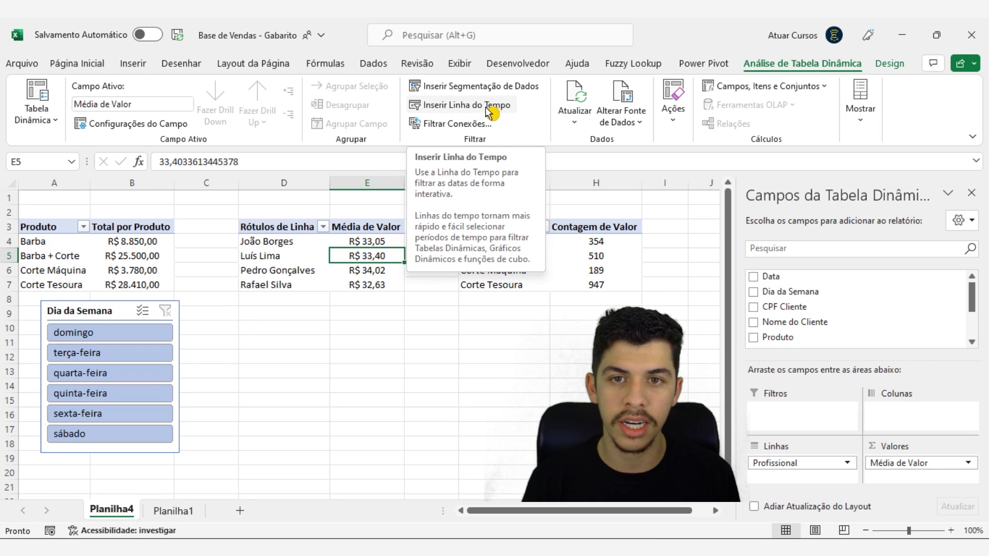
{"action": "left_click", "coordinate": [473, 108]}
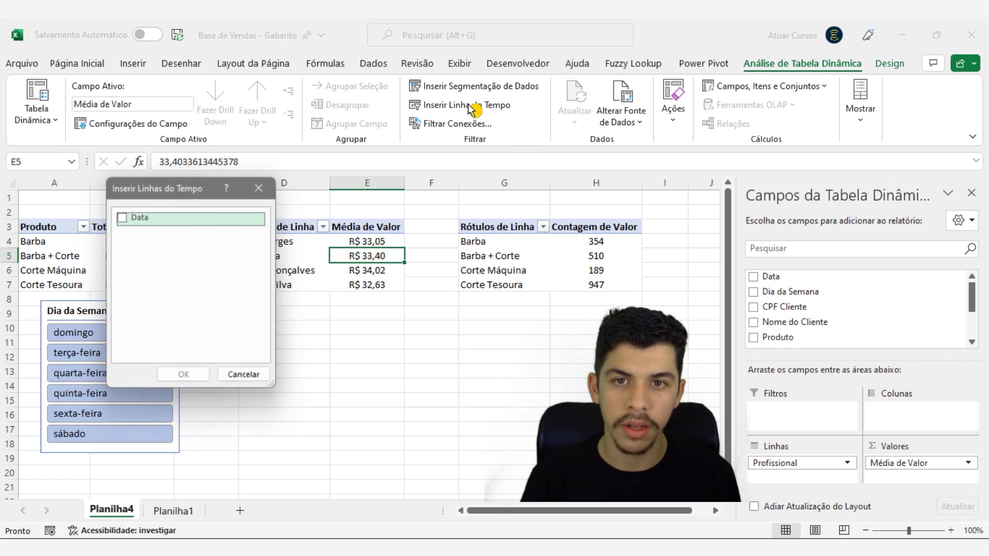
{"action": "left_click", "coordinate": [123, 218]}
{"action": "left_click", "coordinate": [240, 375]}
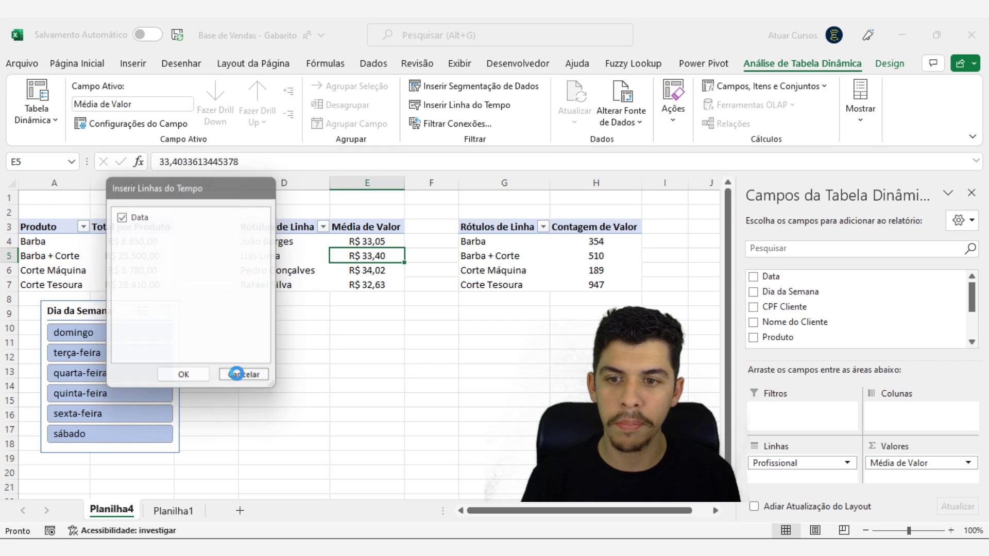
Examine the Data column on Planilha1 and return to Planilha4
{"action": "left_click", "coordinate": [174, 511]}
{"action": "left_click", "coordinate": [53, 185]}
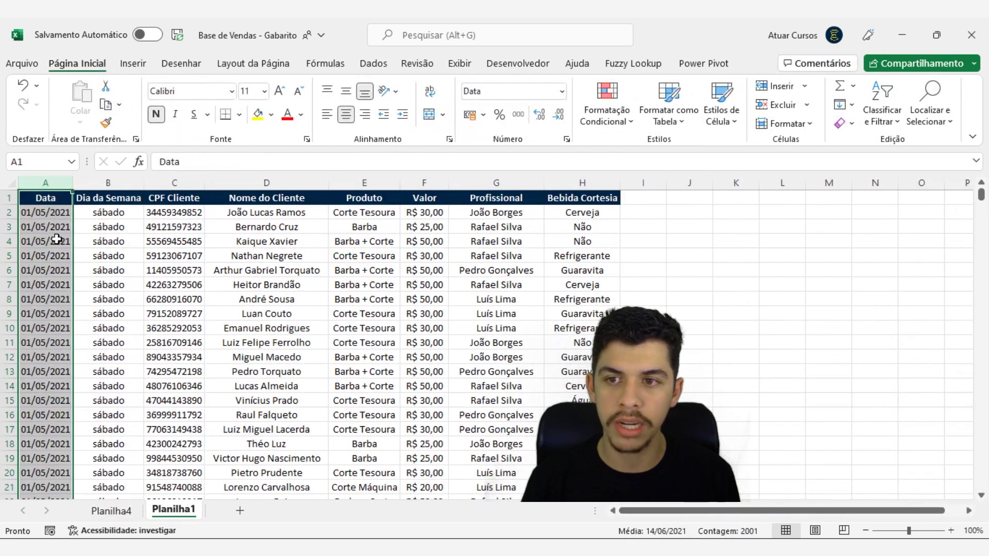
{"action": "left_click", "coordinate": [122, 514]}
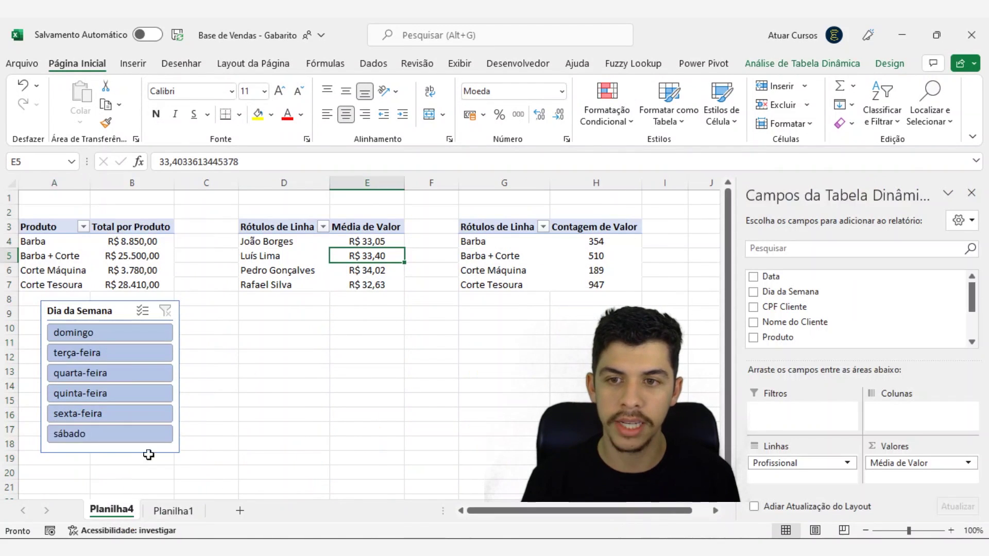
Insert a timeline for the Data field and place it right beside the Dia da Semana slicer
{"action": "left_click", "coordinate": [835, 65]}
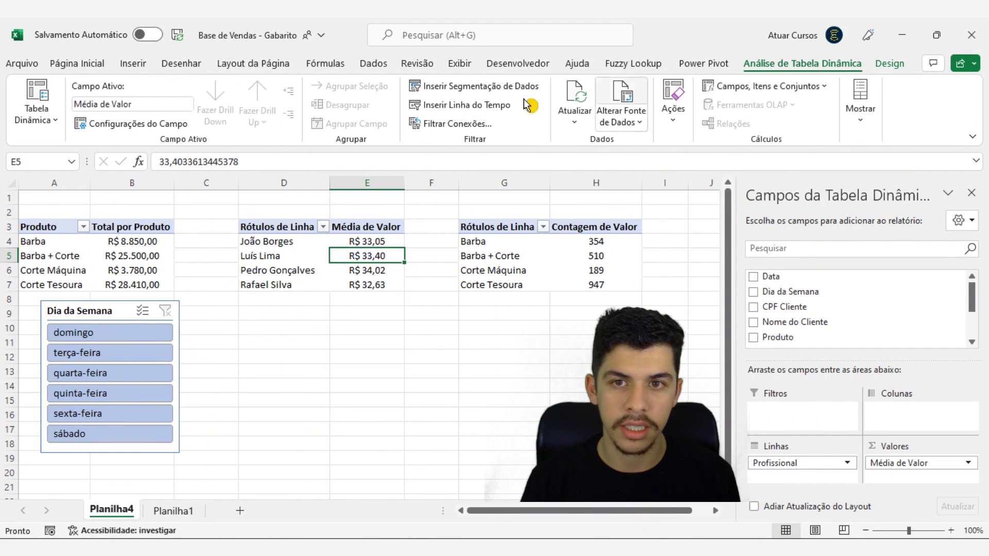
{"action": "left_click", "coordinate": [469, 105]}
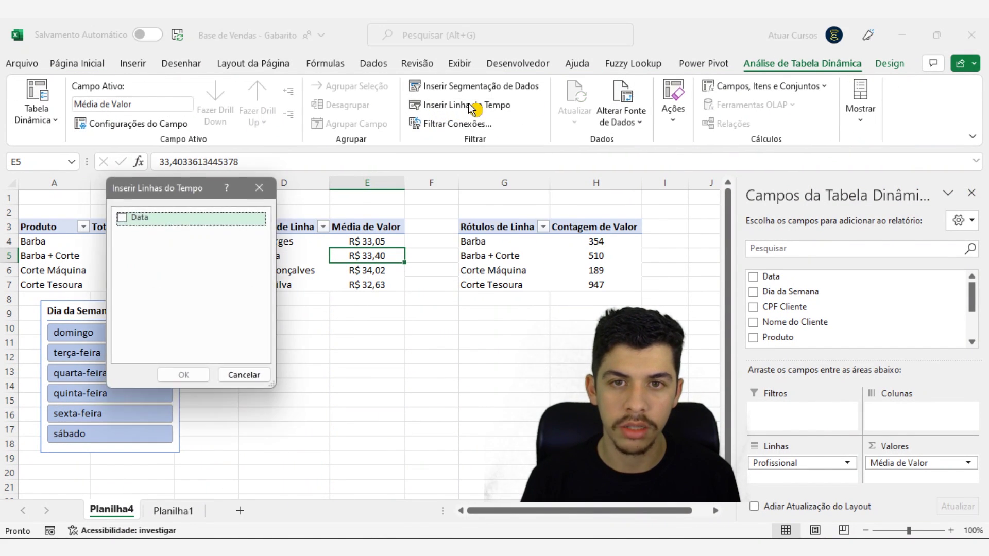
{"action": "left_click", "coordinate": [124, 217]}
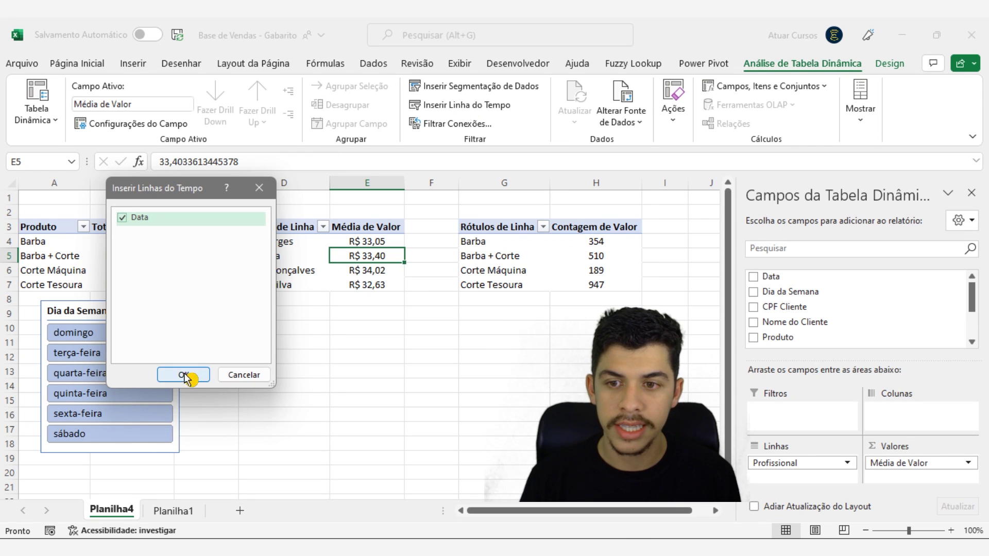
{"action": "left_click", "coordinate": [183, 376]}
{"action": "left_click_drag", "start_coordinate": [332, 307], "coordinate": [265, 313]}
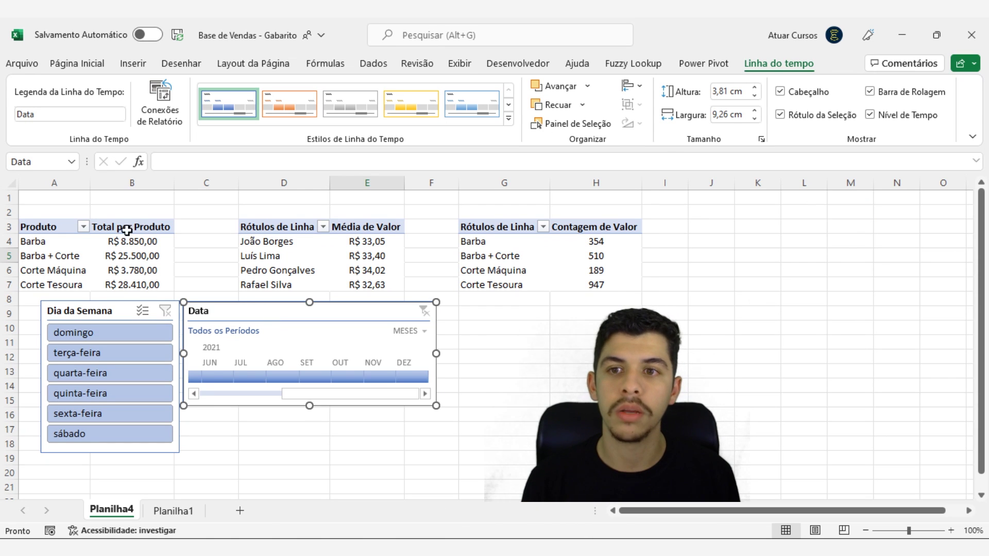
Connect the Data timeline to Tabela dinâmica2 and Tabela dinâmica5 as well through its report connections
{"action": "left_click", "coordinate": [161, 122]}
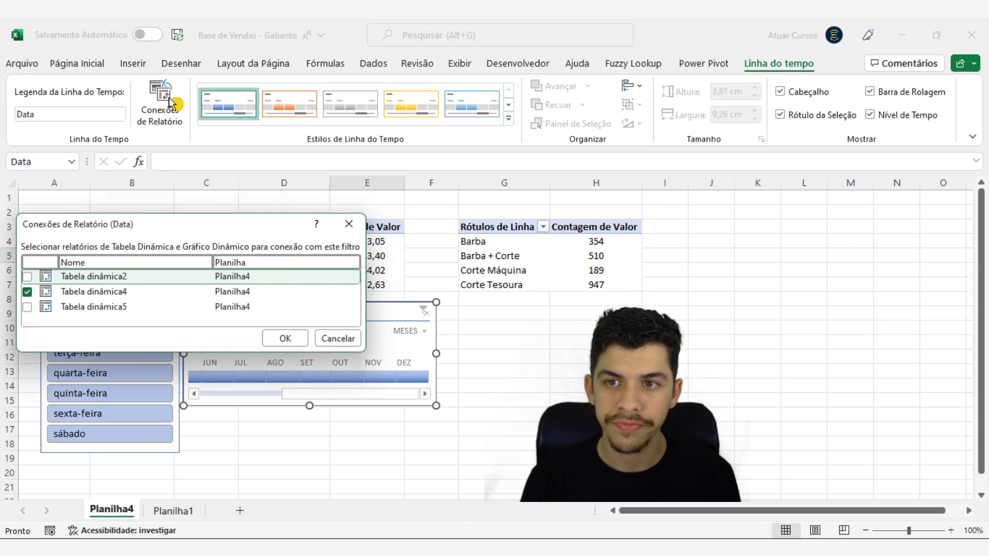
{"action": "left_click", "coordinate": [27, 292]}
{"action": "left_click", "coordinate": [27, 307]}
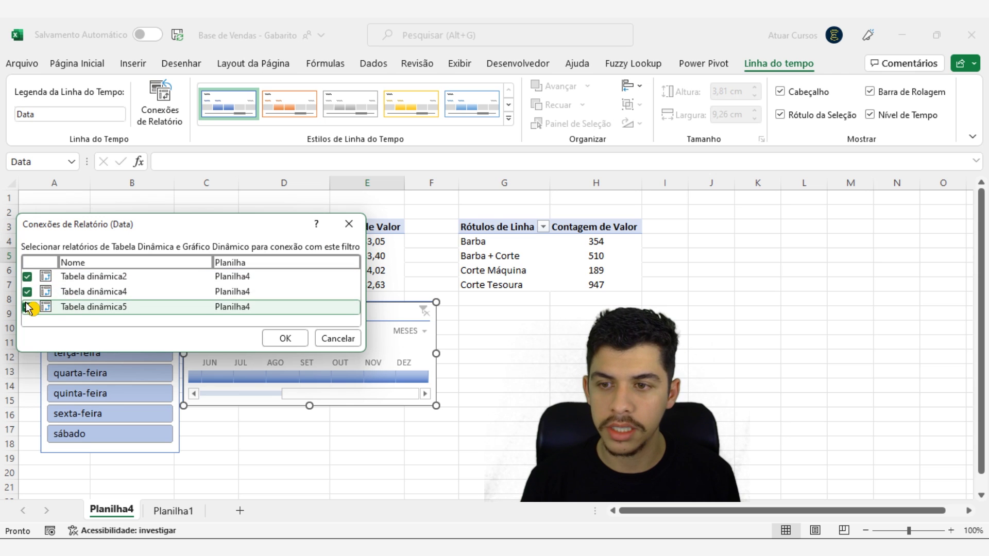
{"action": "left_click", "coordinate": [285, 339]}
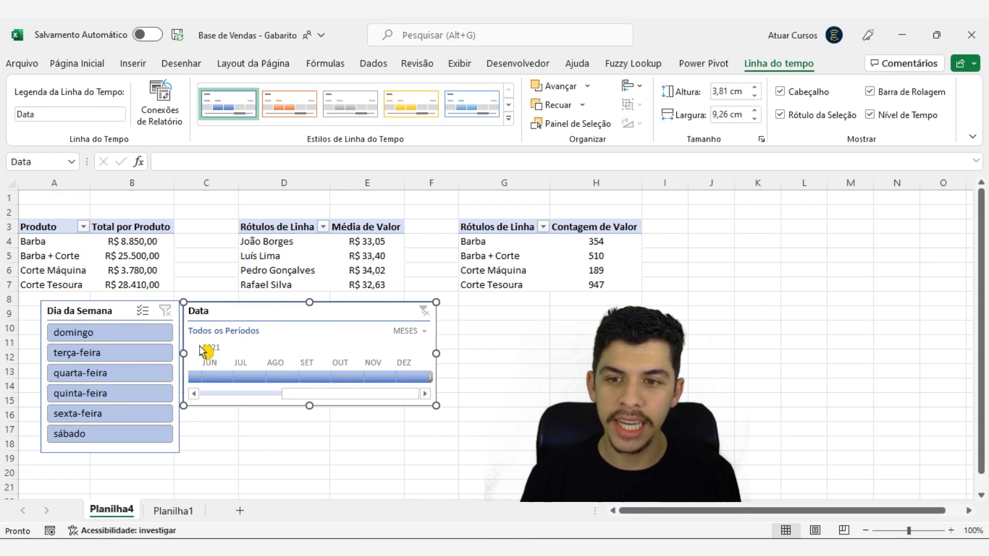
Filter the pivot tables with the timeline by jul, ago, jun and mai de 2021 in turn, ending with the range mai - jun
{"action": "left_click", "coordinate": [257, 381]}
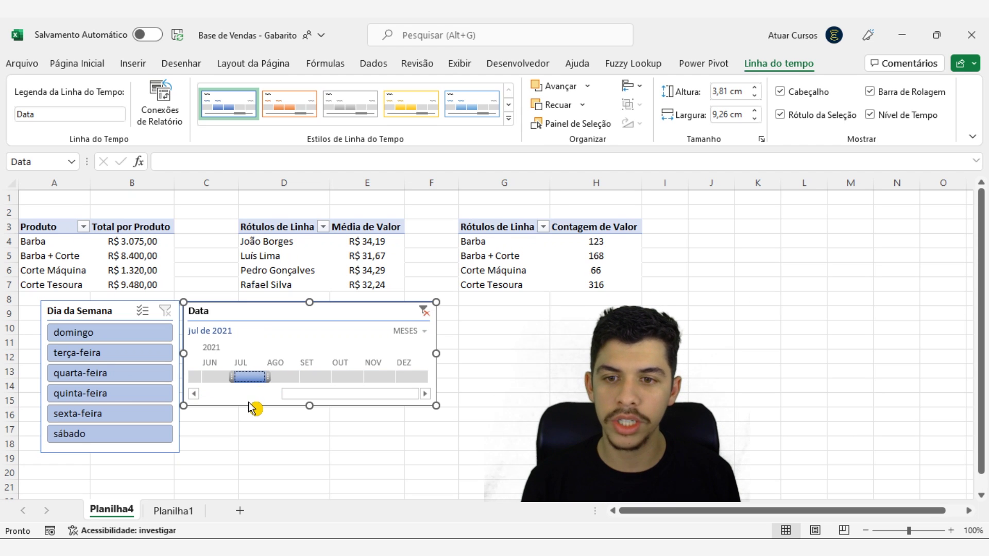
{"action": "left_click", "coordinate": [275, 381]}
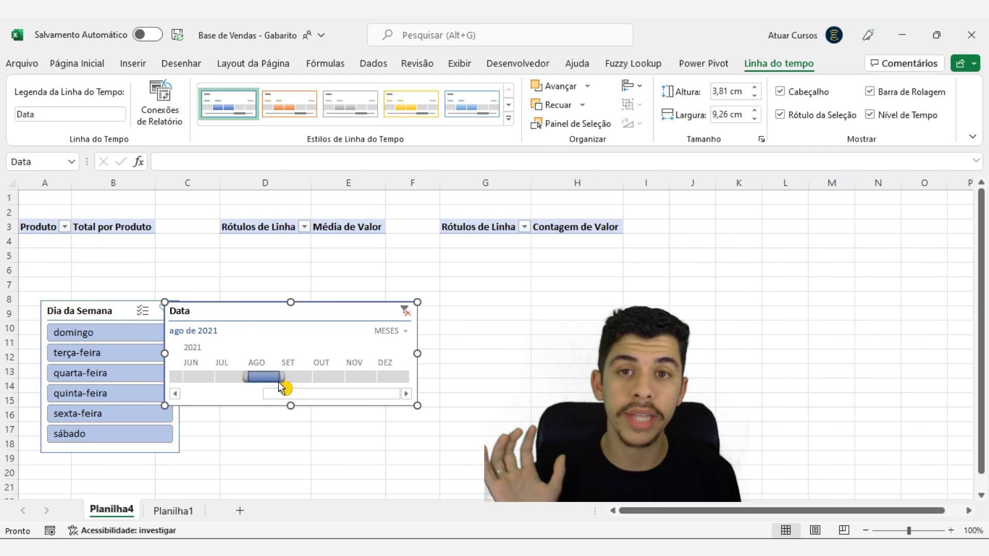
{"action": "left_click", "coordinate": [203, 380]}
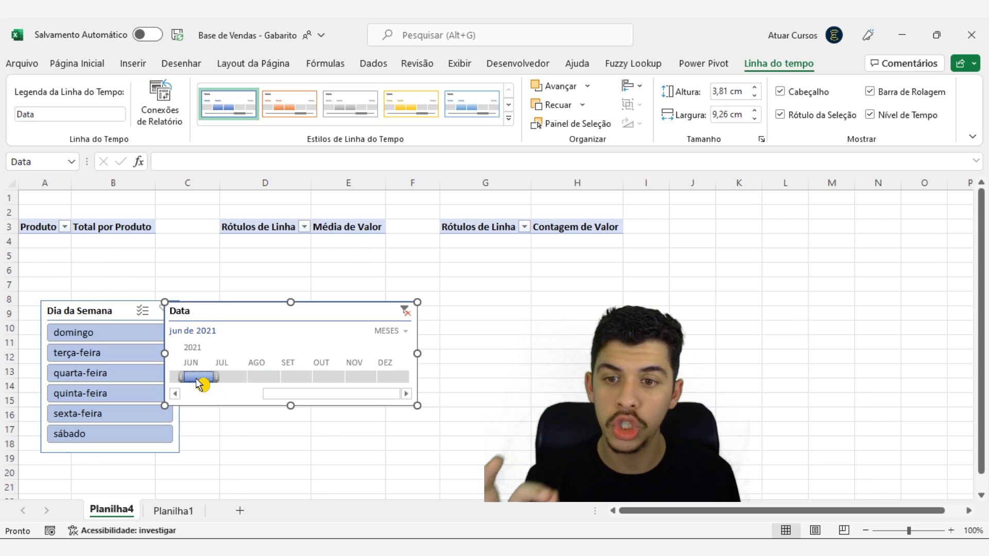
{"action": "mouse_move", "coordinate": [286, 397]}
{"action": "left_mouse_down"}
{"action": "mouse_move", "coordinate": [298, 397]}
{"action": "mouse_move", "coordinate": [285, 394]}
{"action": "left_mouse_up"}
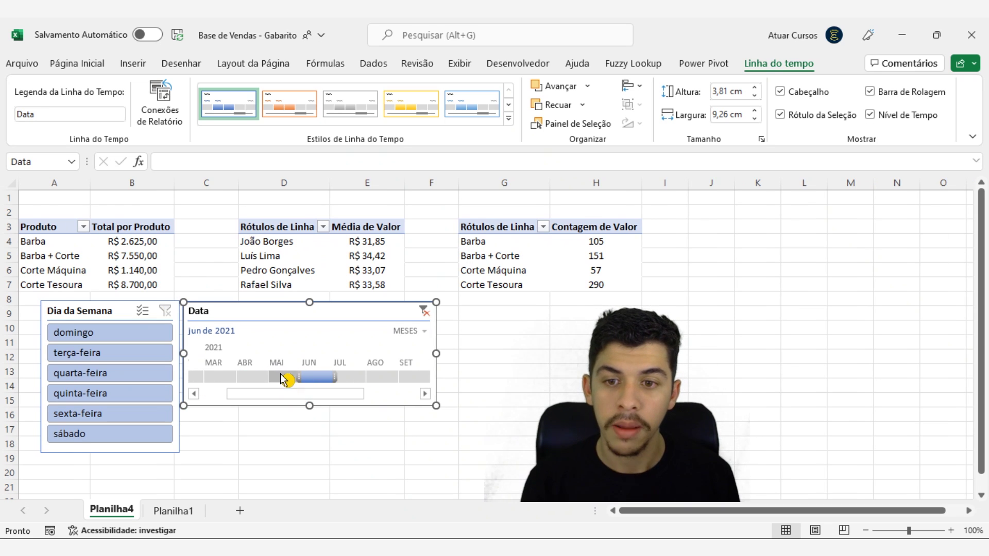
{"action": "left_click", "coordinate": [279, 372]}
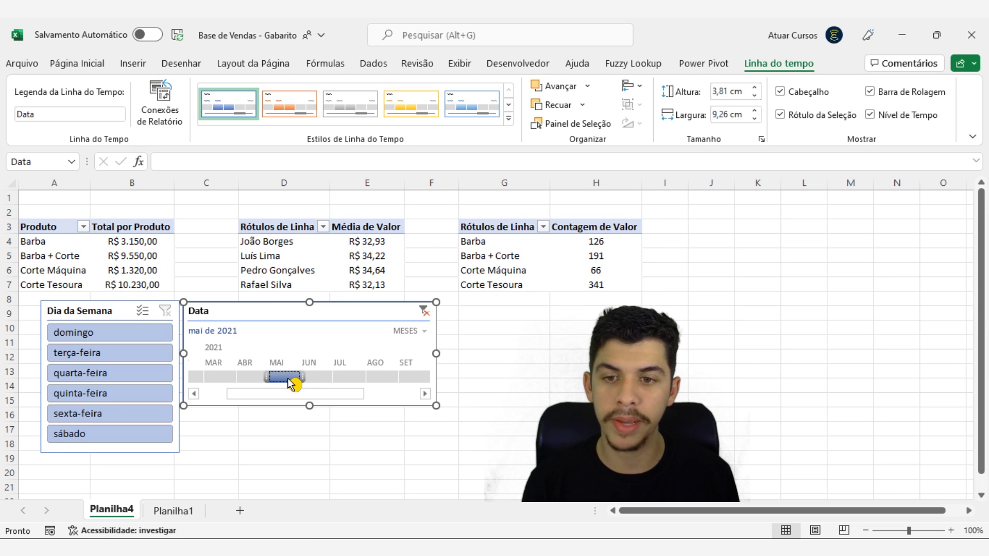
{"action": "left_click_drag", "start_coordinate": [291, 384], "coordinate": [320, 388]}
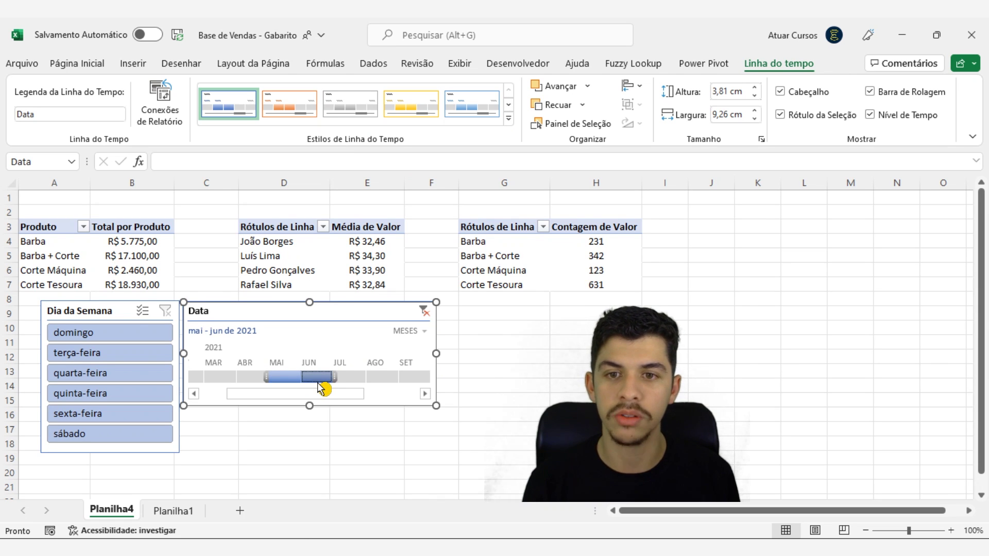
Combine the timeline filter with the slicer's domingo and terça-feira in turn, and clear the Dia da Semana filter
{"action": "left_click", "coordinate": [137, 334]}
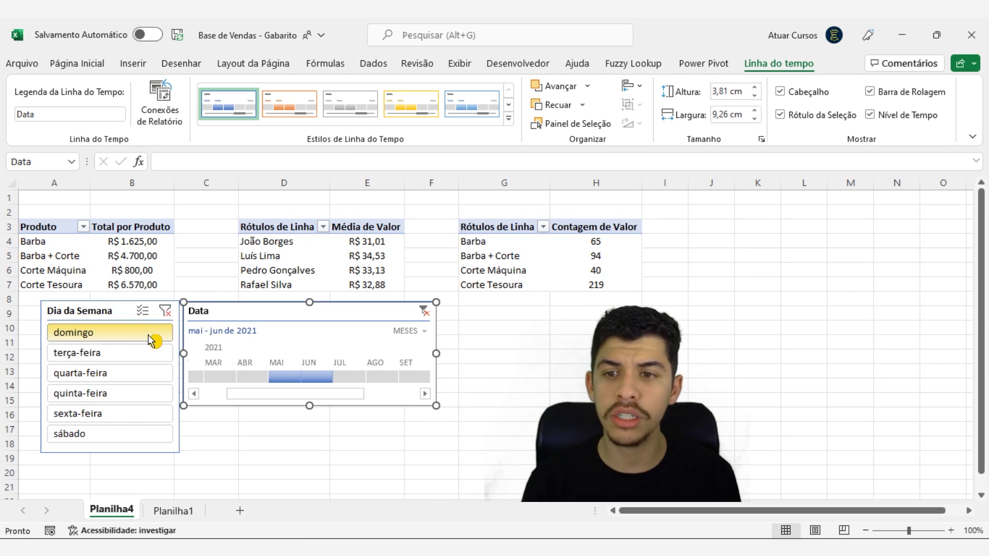
{"action": "left_click", "coordinate": [146, 354]}
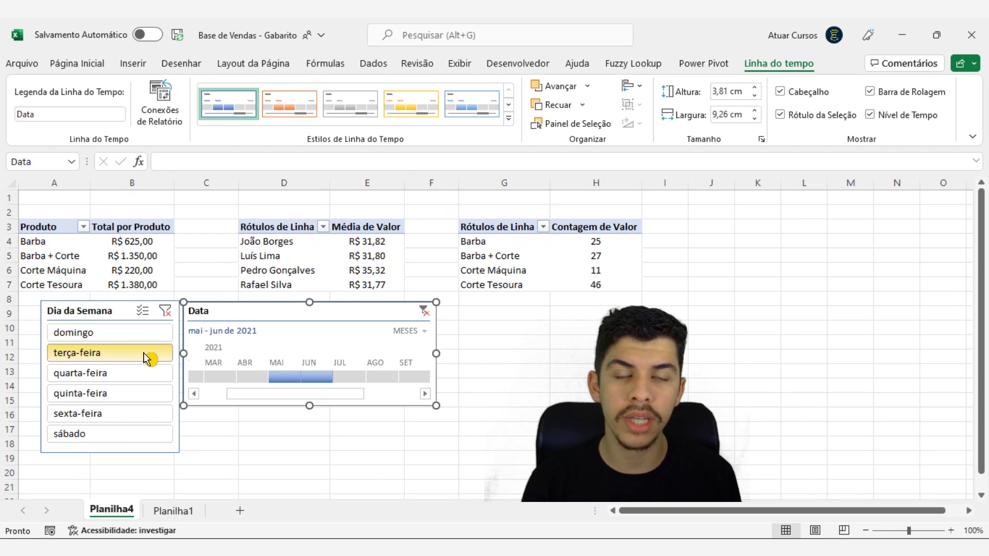
{"action": "left_click", "coordinate": [169, 313]}
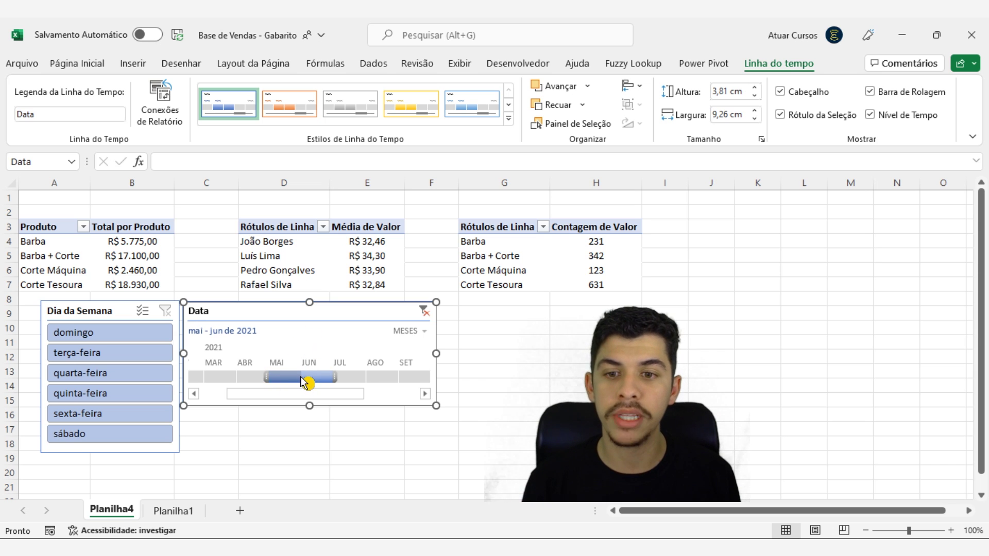
Extend the timeline range to mai - jul de 2021 and narrow it to mai de 2021 alone
{"action": "left_click_drag", "start_coordinate": [340, 381], "coordinate": [284, 386]}
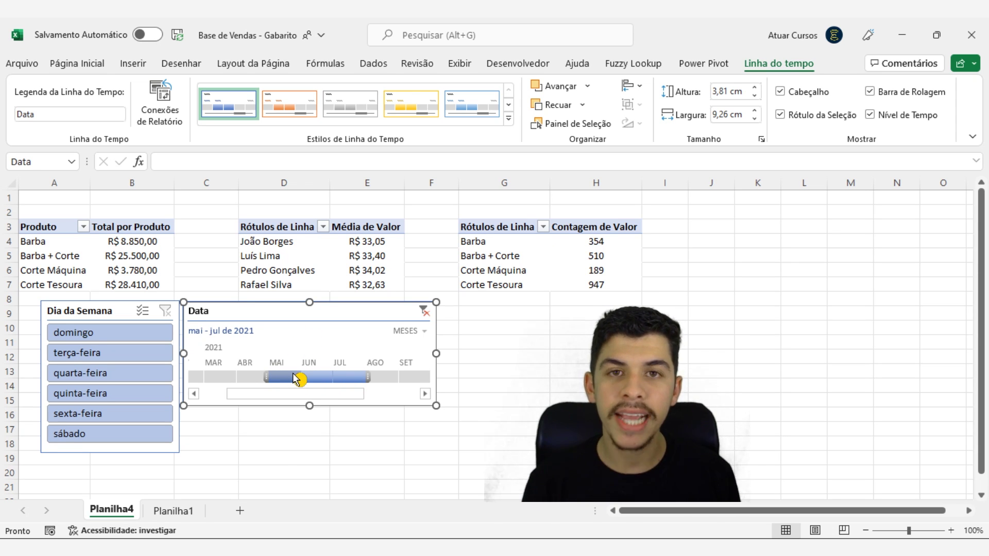
{"action": "left_click", "coordinate": [285, 379]}
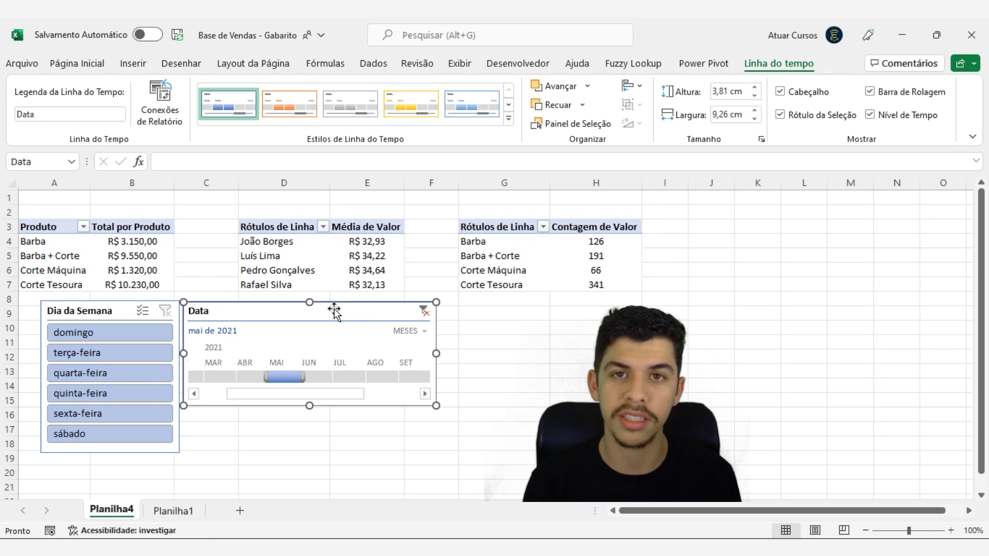
{"action": "left_click", "coordinate": [336, 330]}
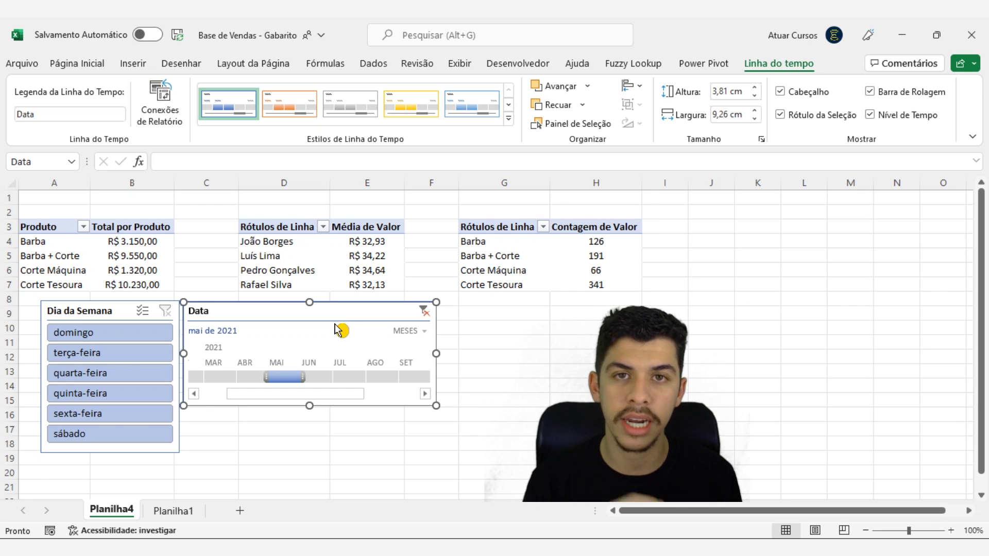